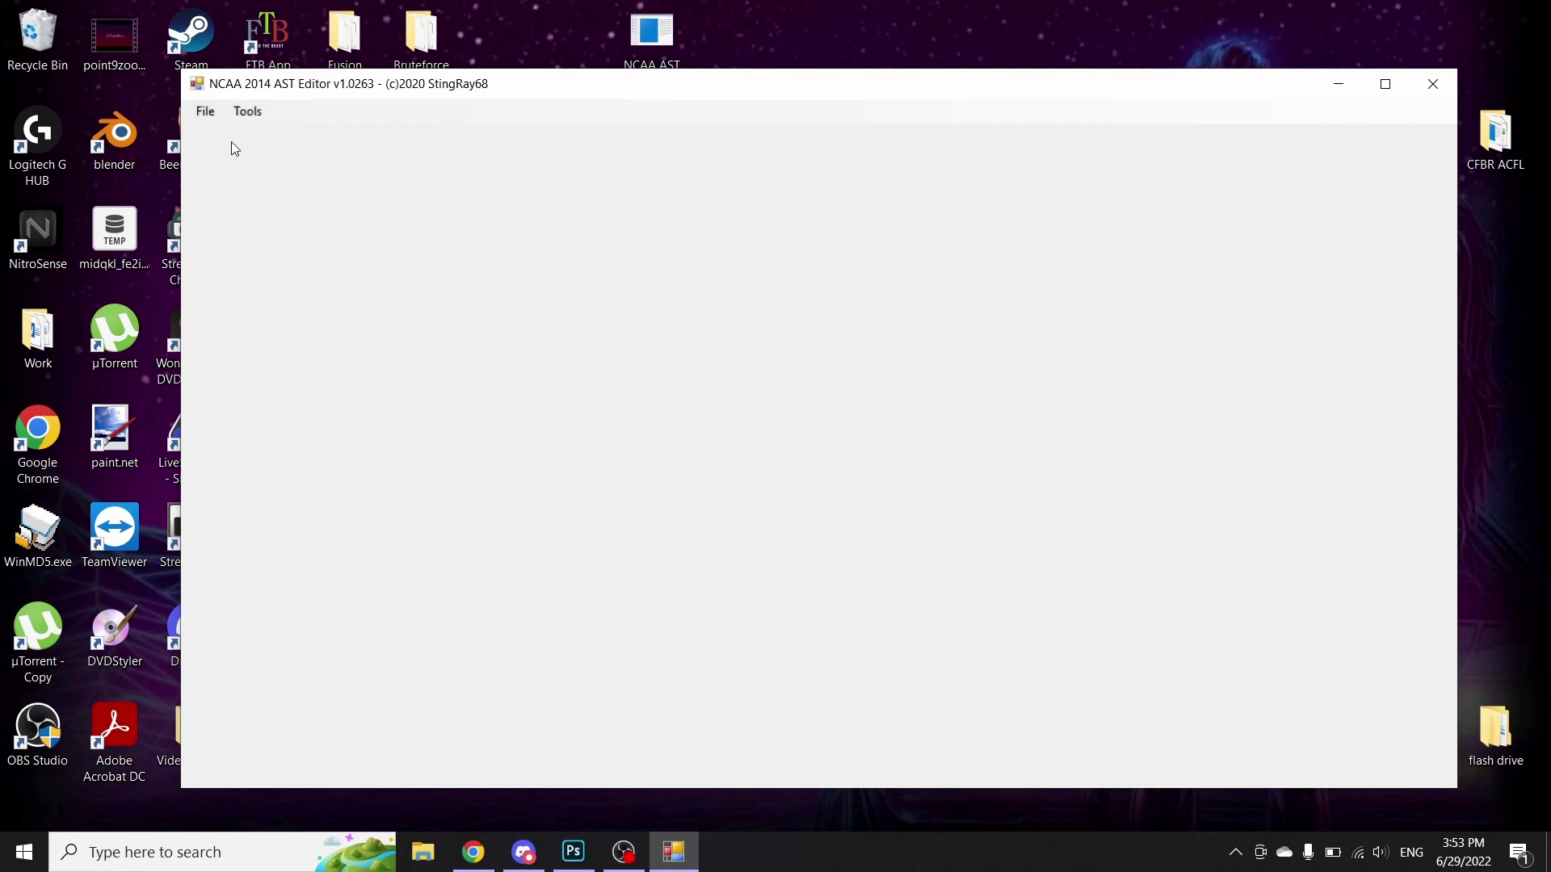
Step: Load the qkl_interface.ast archive from the desktop
left_click(213, 116)
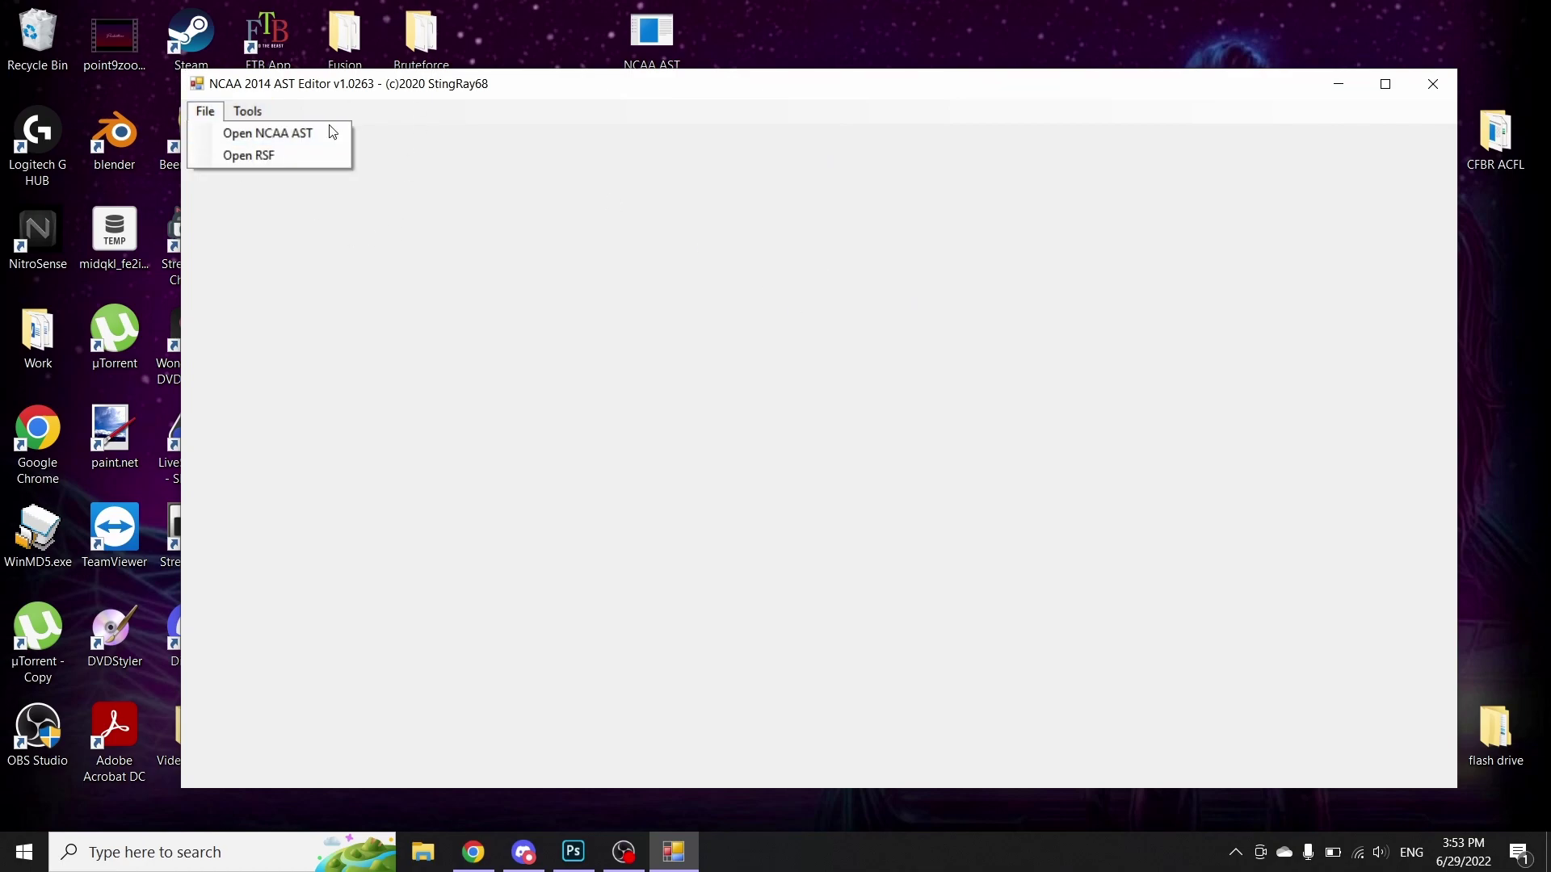
left_click(254, 133)
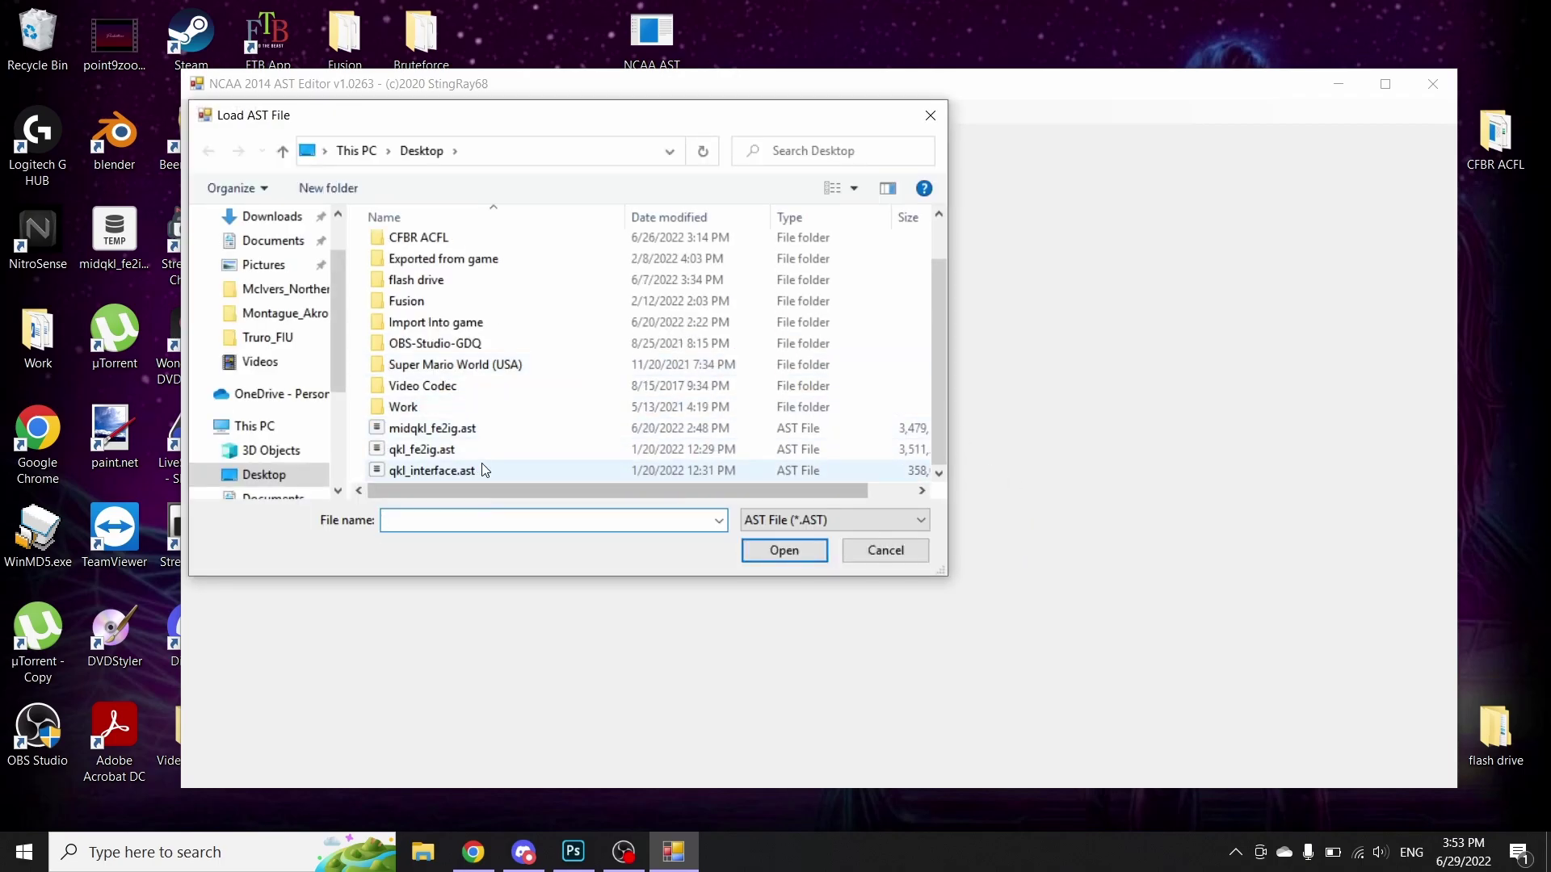
double_click(508, 471)
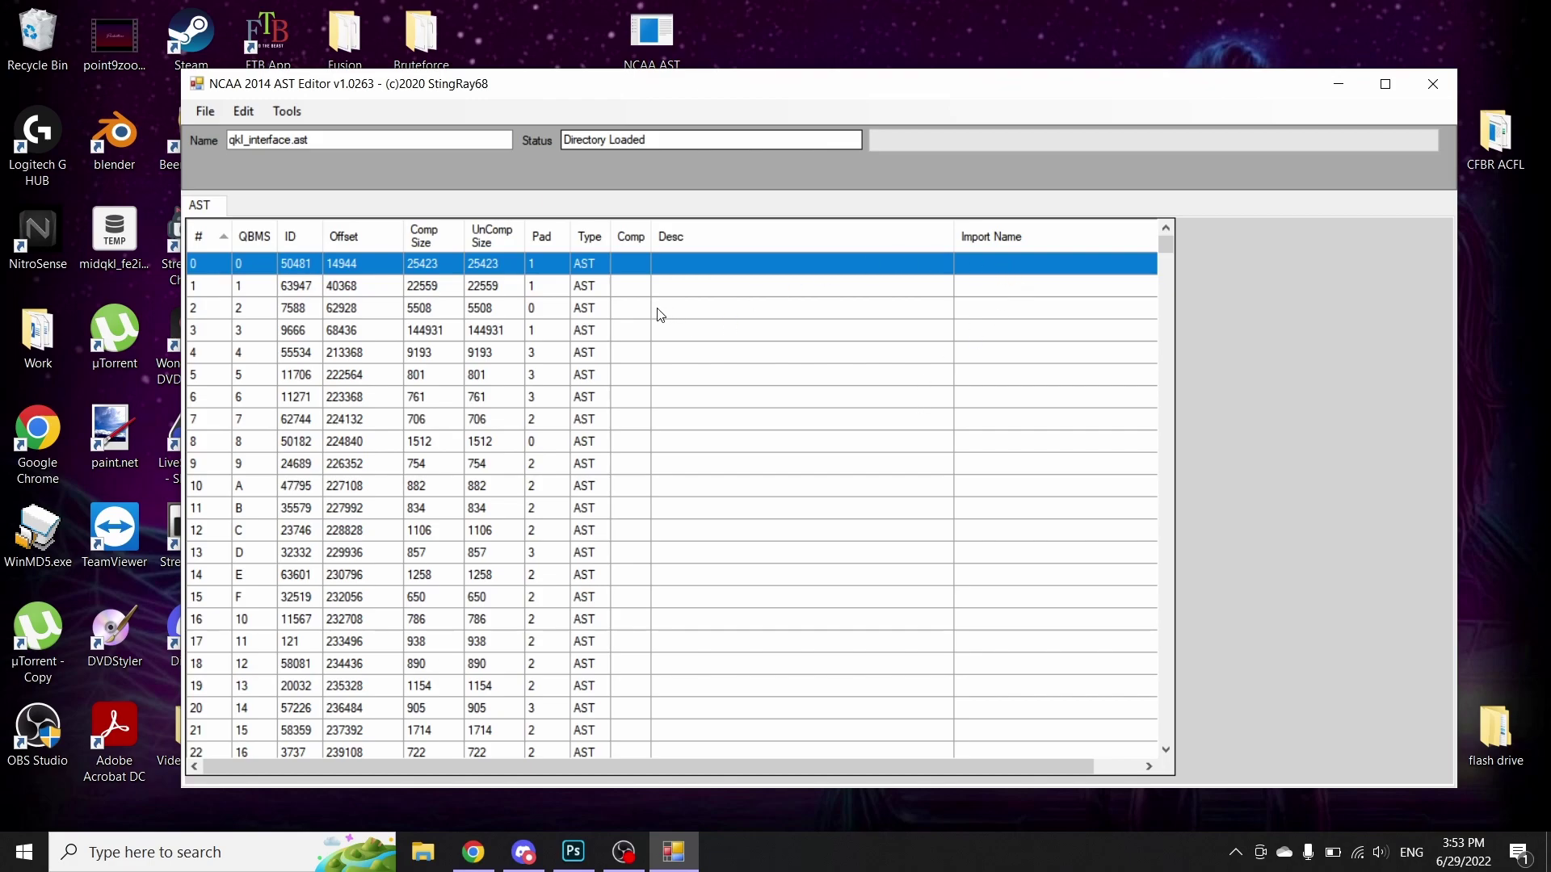
Step: Extract entry 141 (QBMS 8D) from the archive to the desktop as File00141.AST
scroll(676, 495, "down", 14)
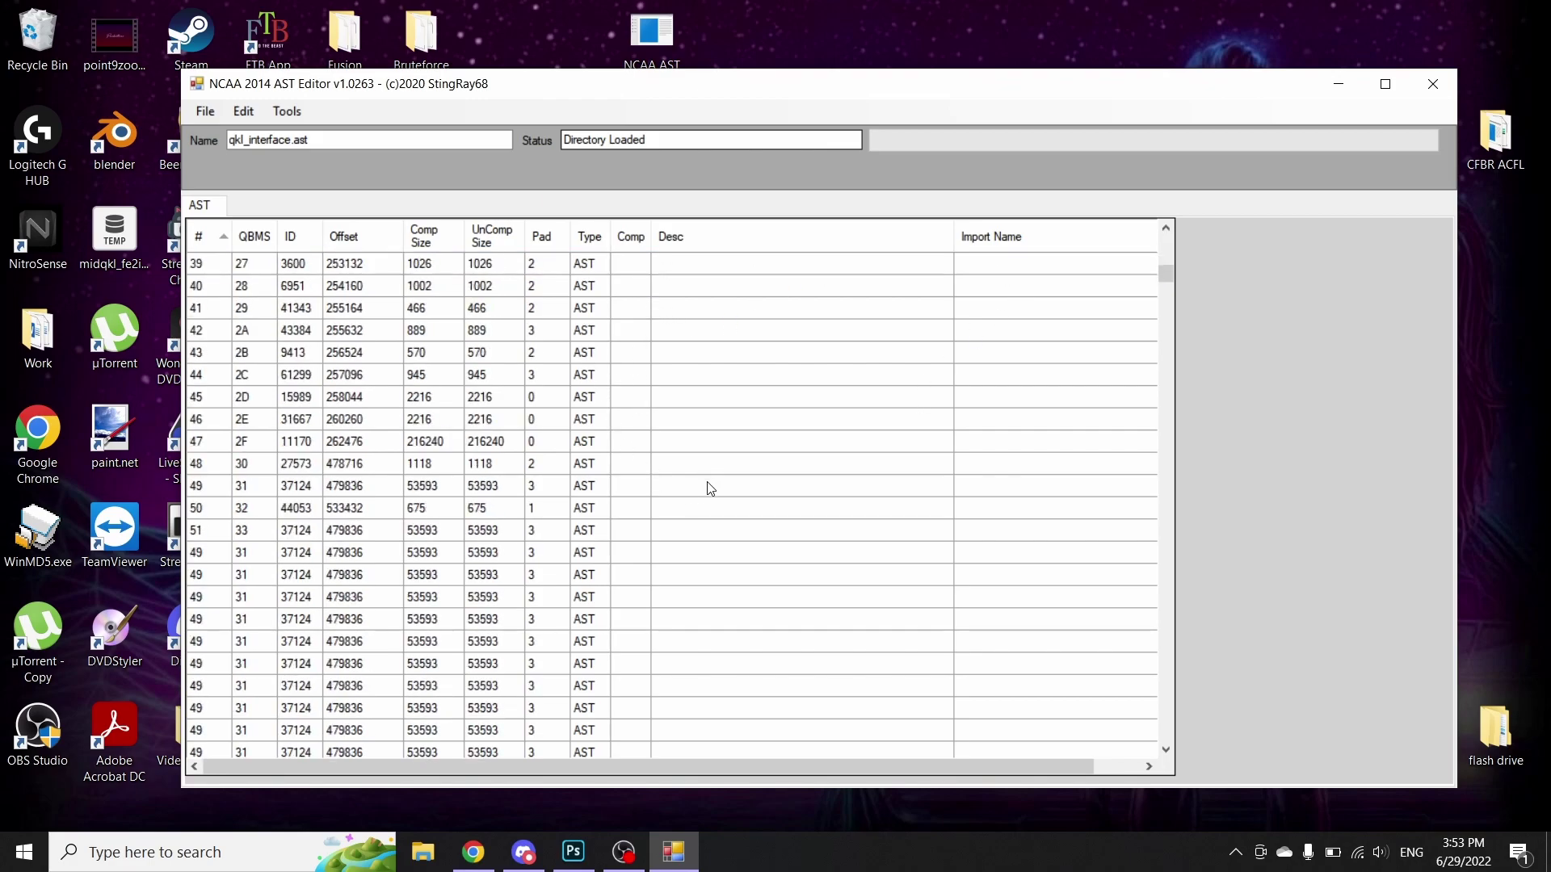
scroll(688, 519, "down", 20)
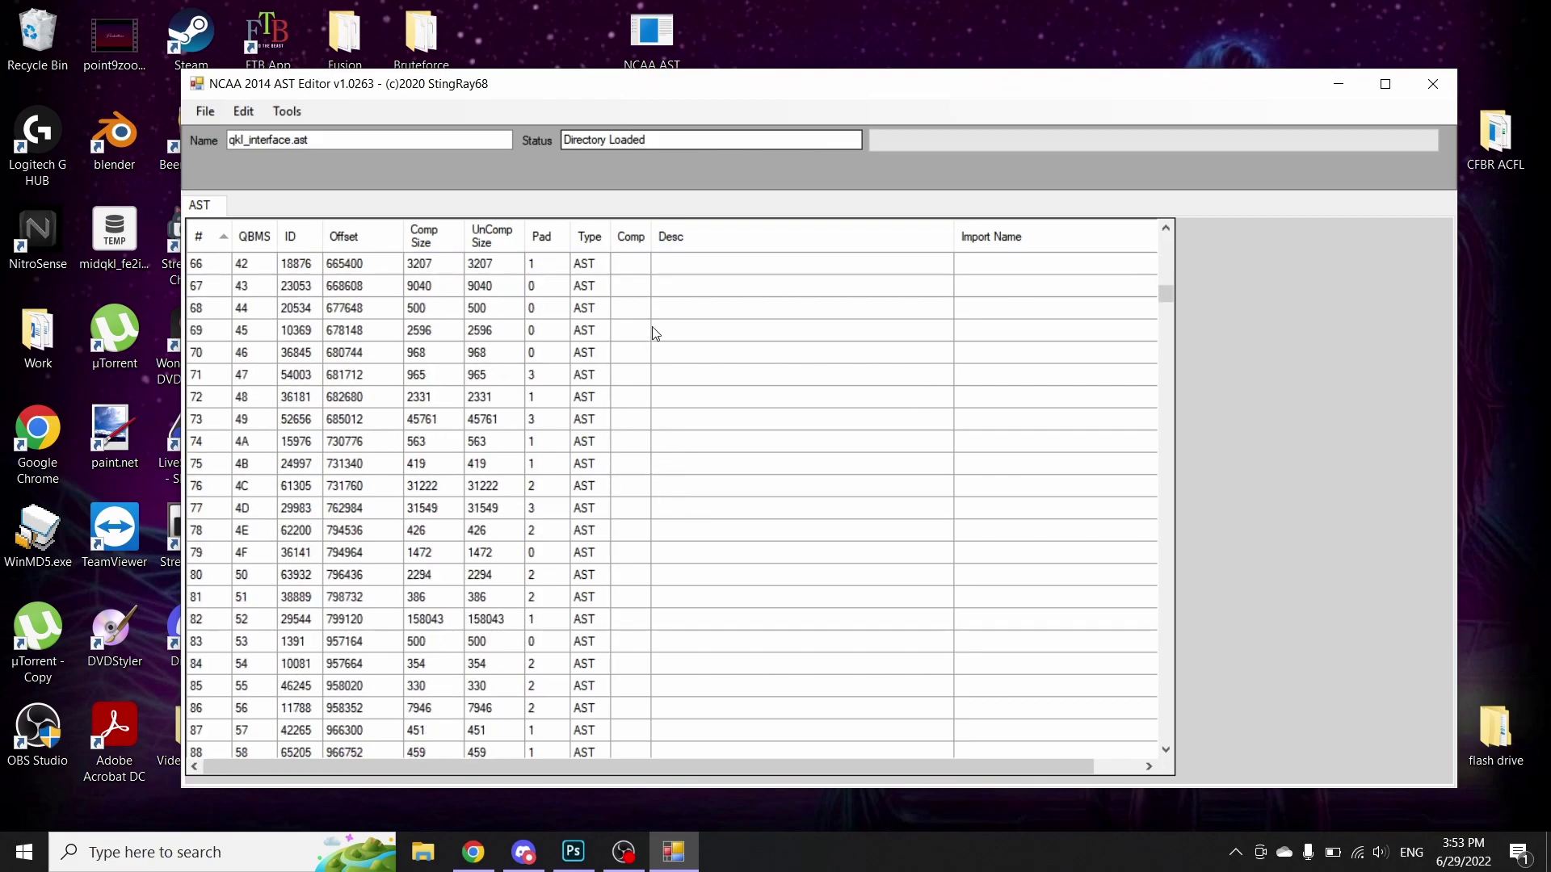
scroll(653, 405, "down", 8)
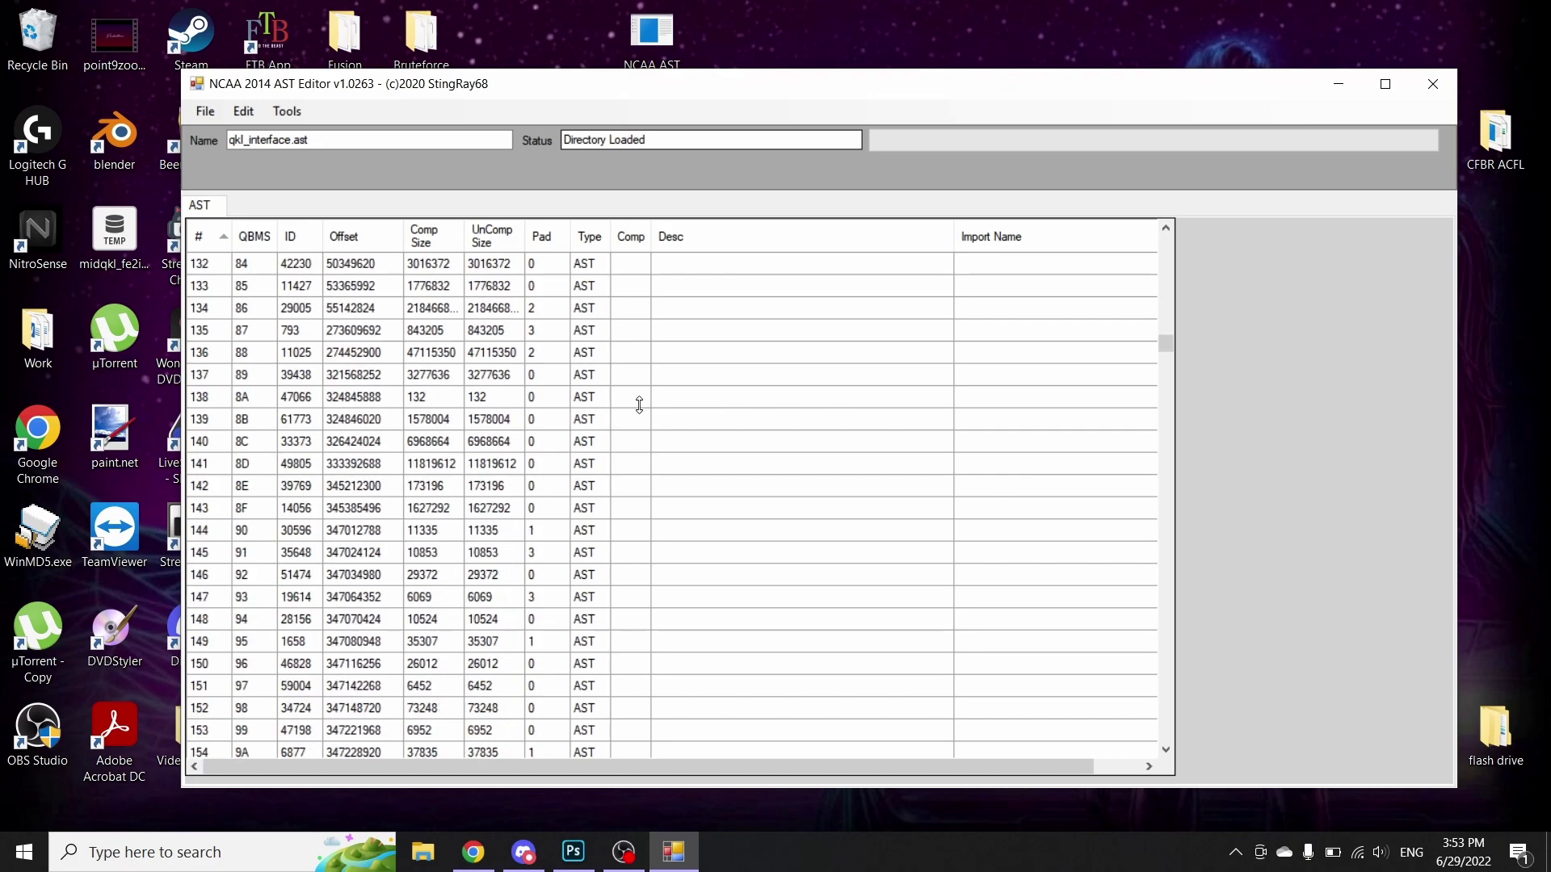
left_click(259, 468)
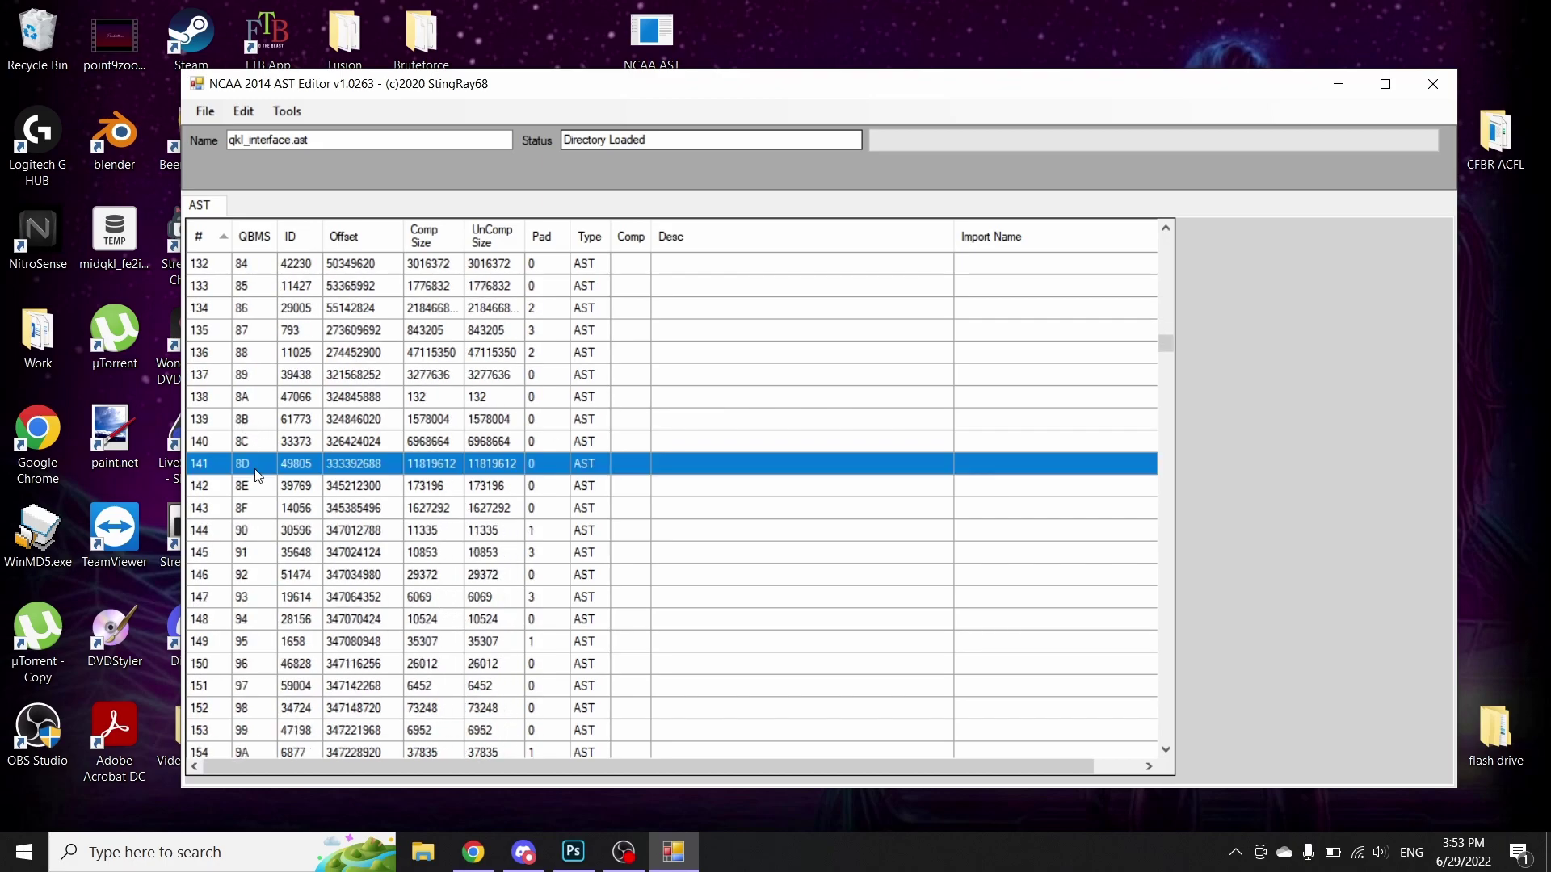
right_click(256, 471)
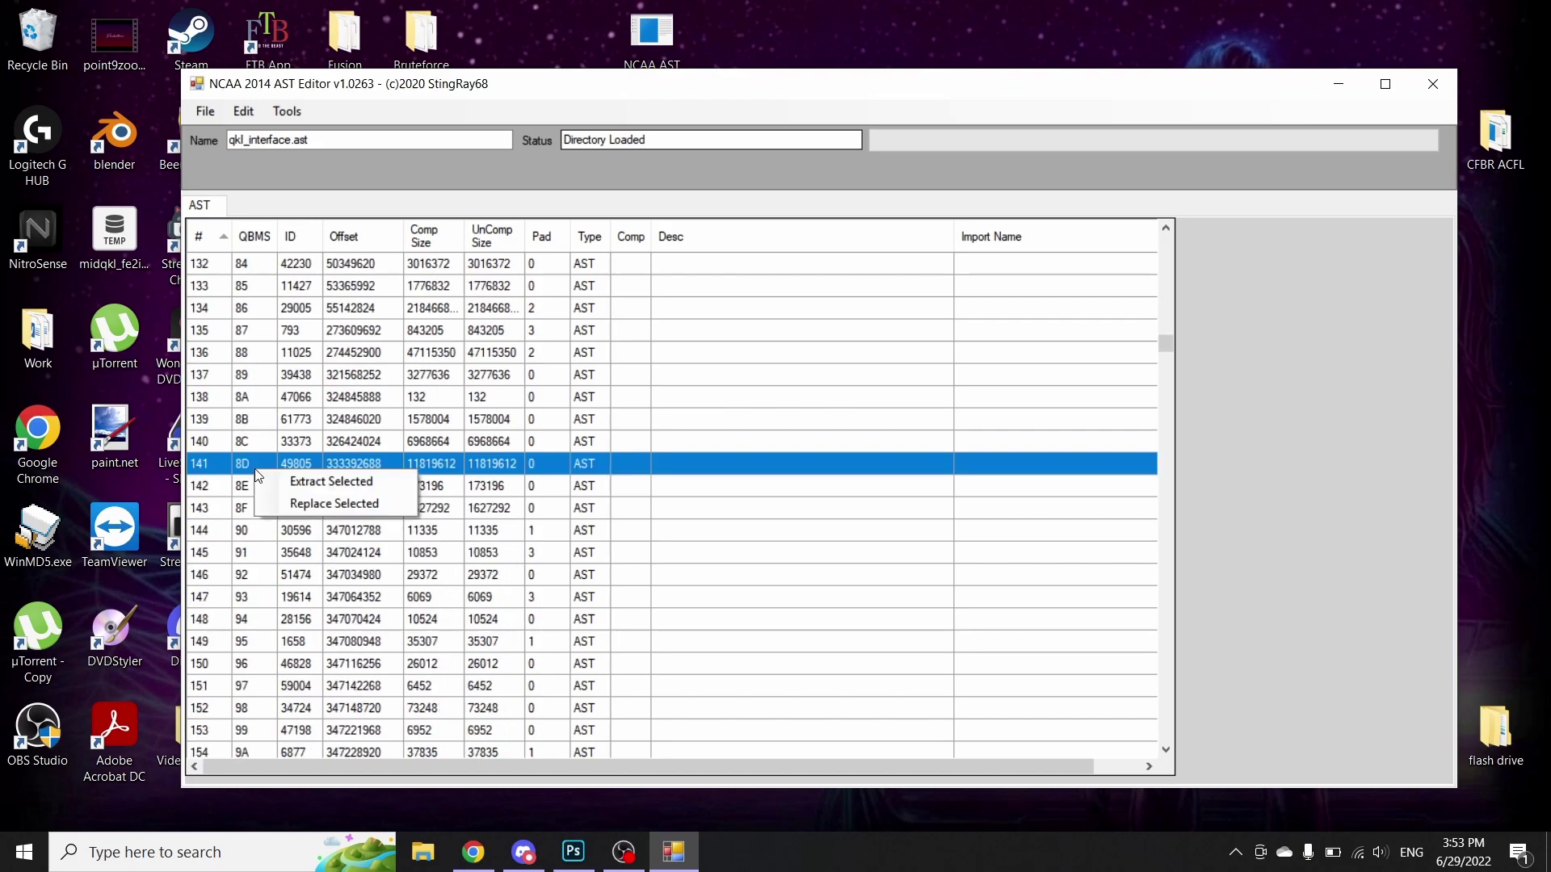
left_click(323, 483)
left_click(869, 615)
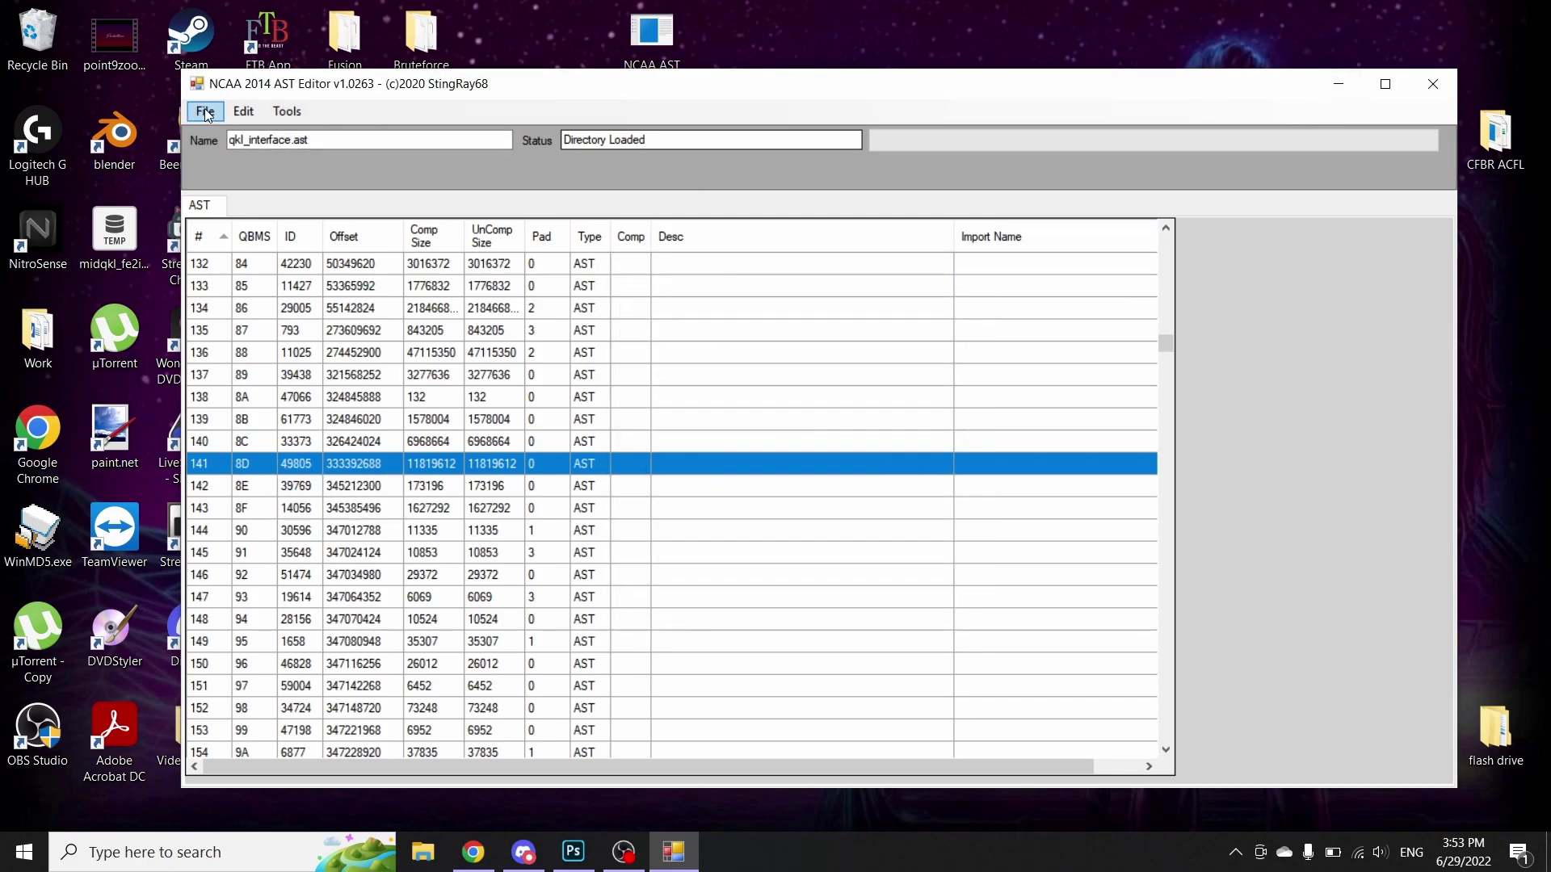
Step: Restart the AST editor and load the extracted File00141.AST from the desktop
left_click(1429, 94)
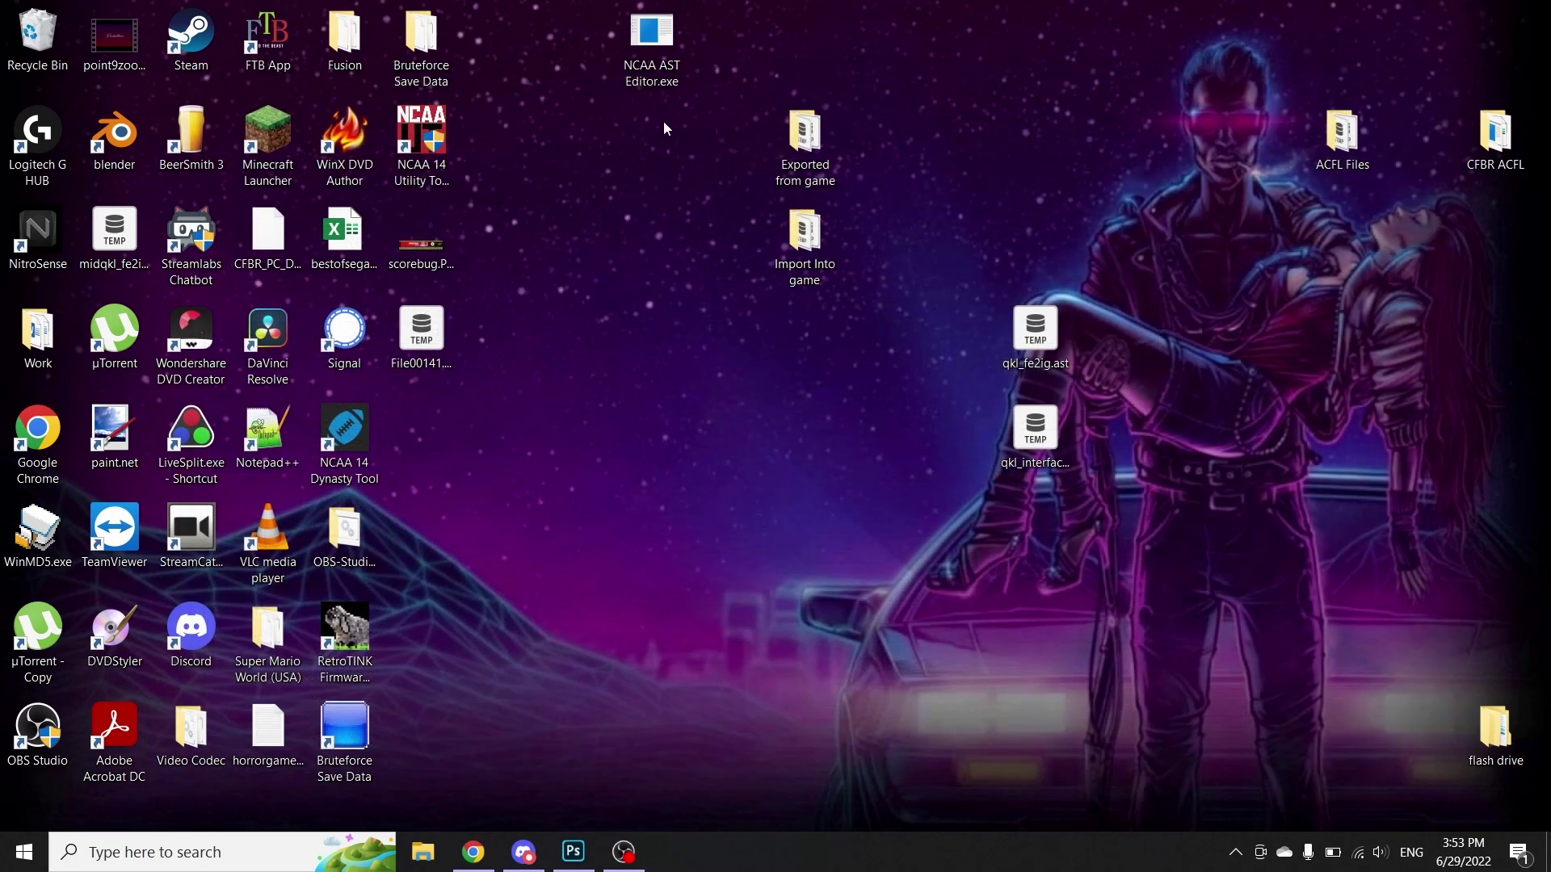
double_click(651, 36)
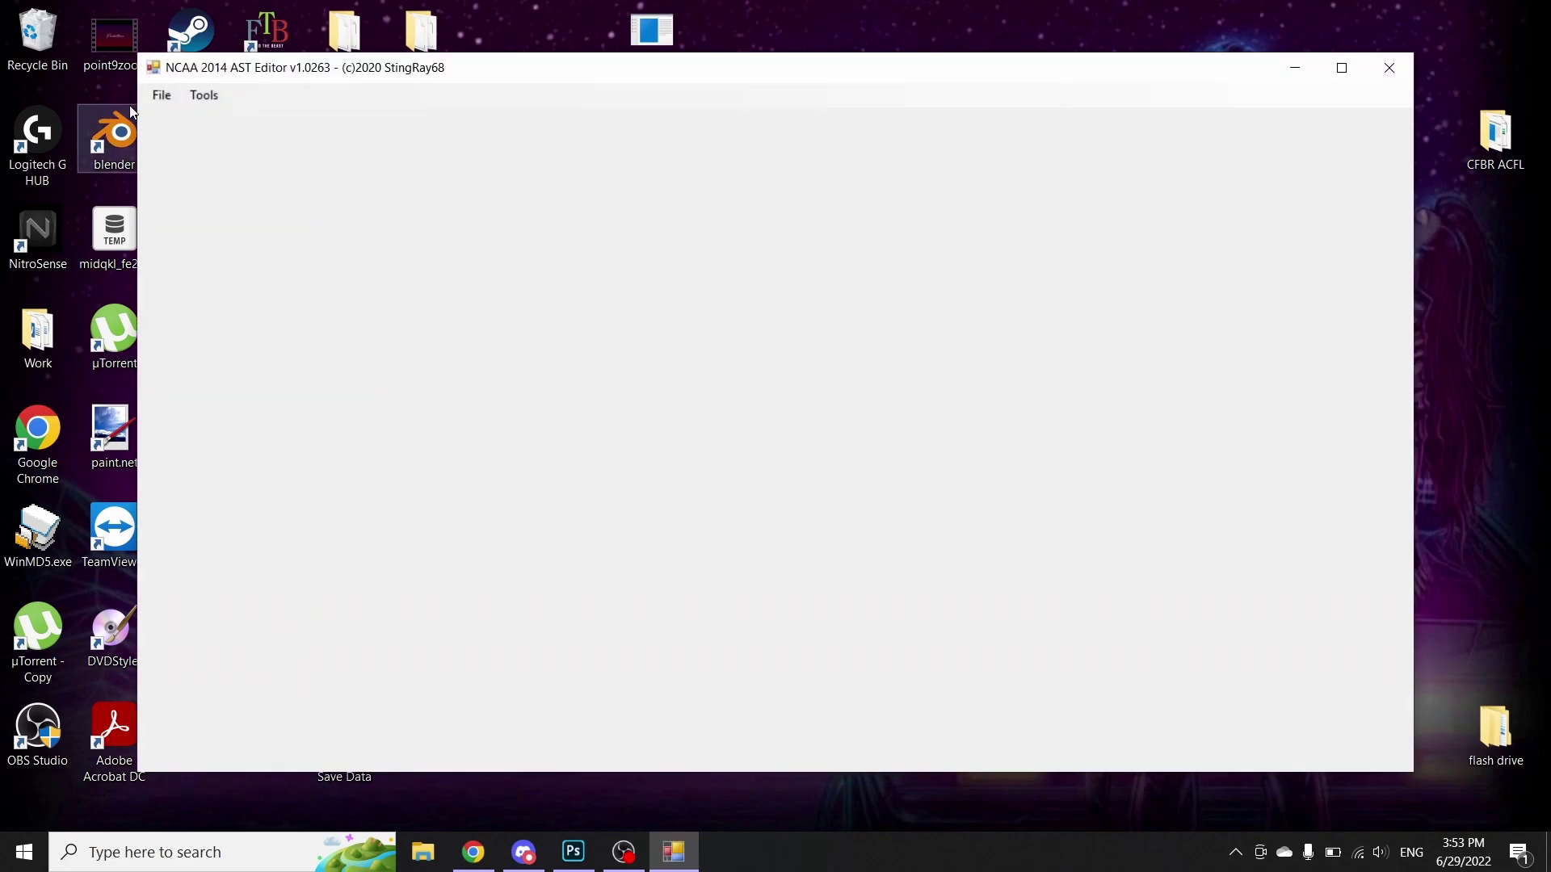
left_click(162, 94)
left_click(173, 108)
scroll(470, 356, "down", 1)
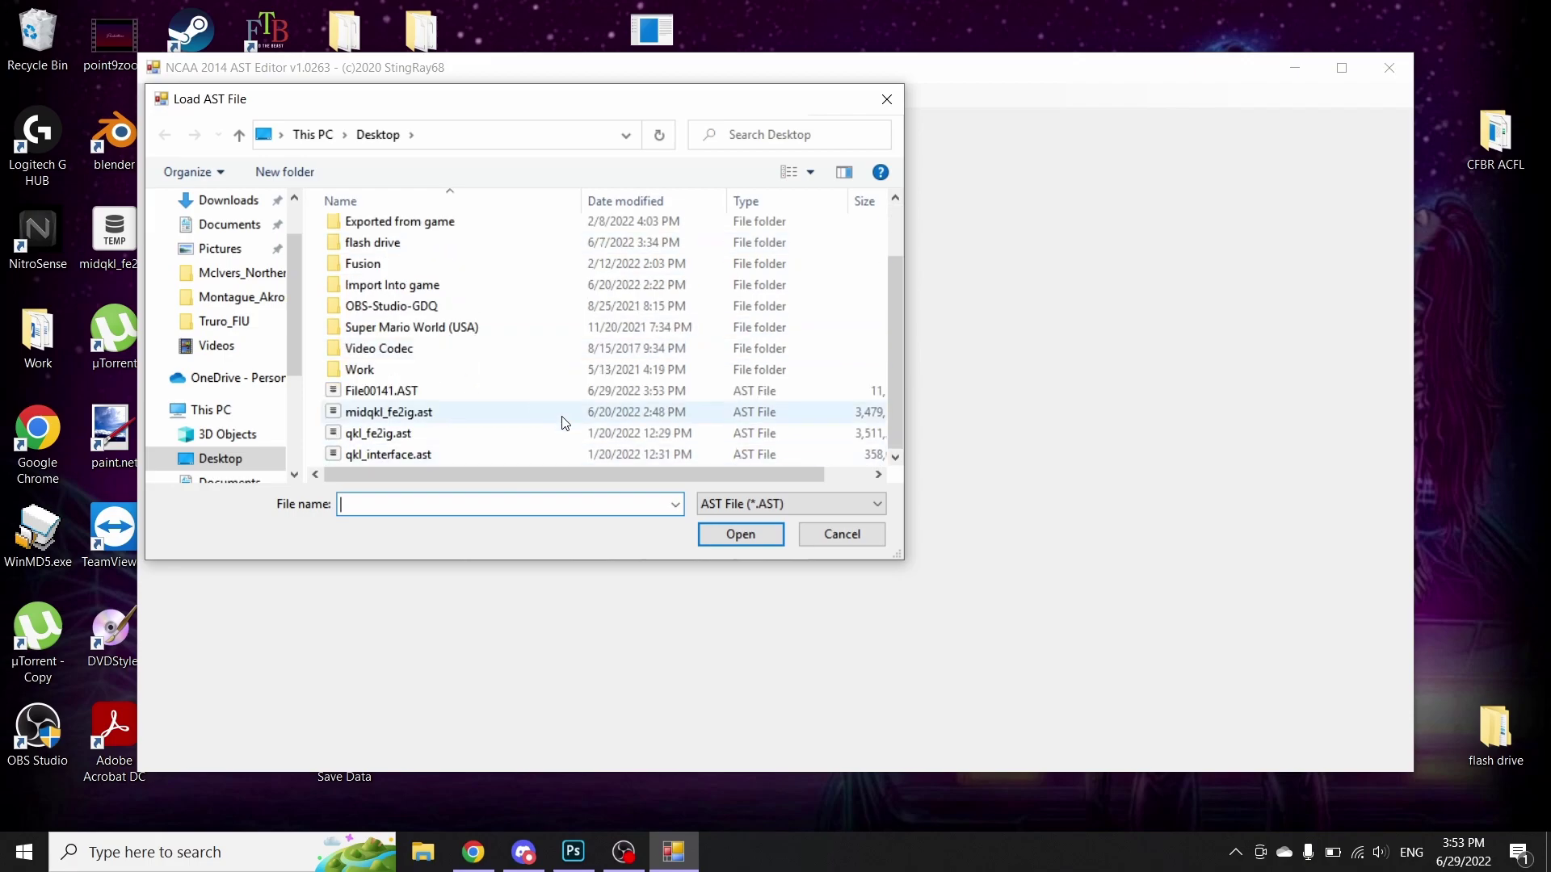
double_click(433, 391)
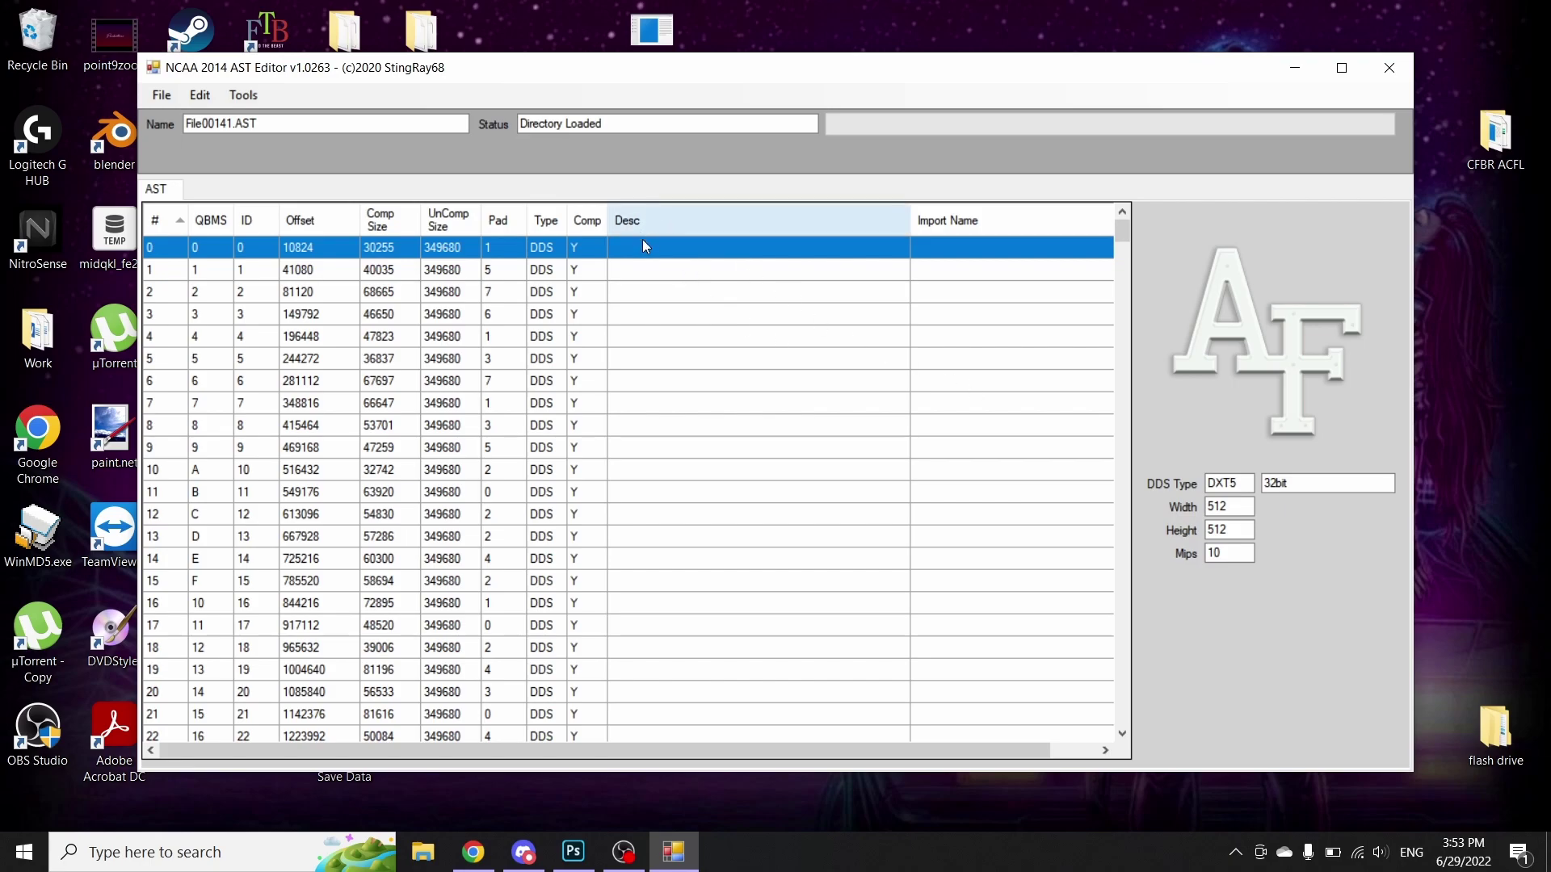
Step: Preview the logo textures of the first few entries, stopping on entry 3
left_click(656, 274)
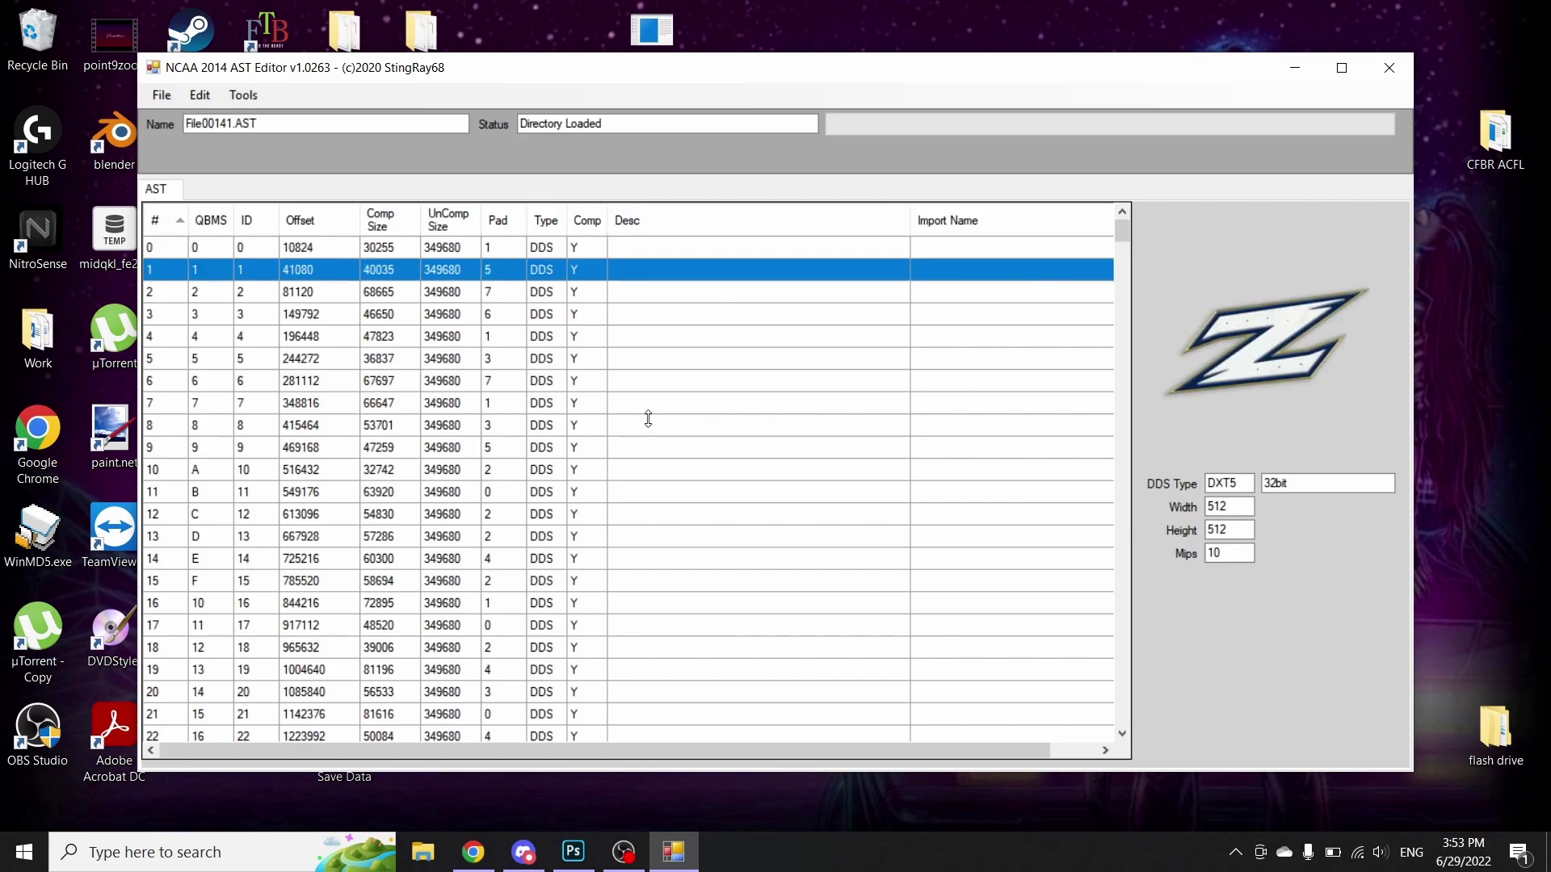
key("Up")
key("Down")
key("Down")
key("Down")
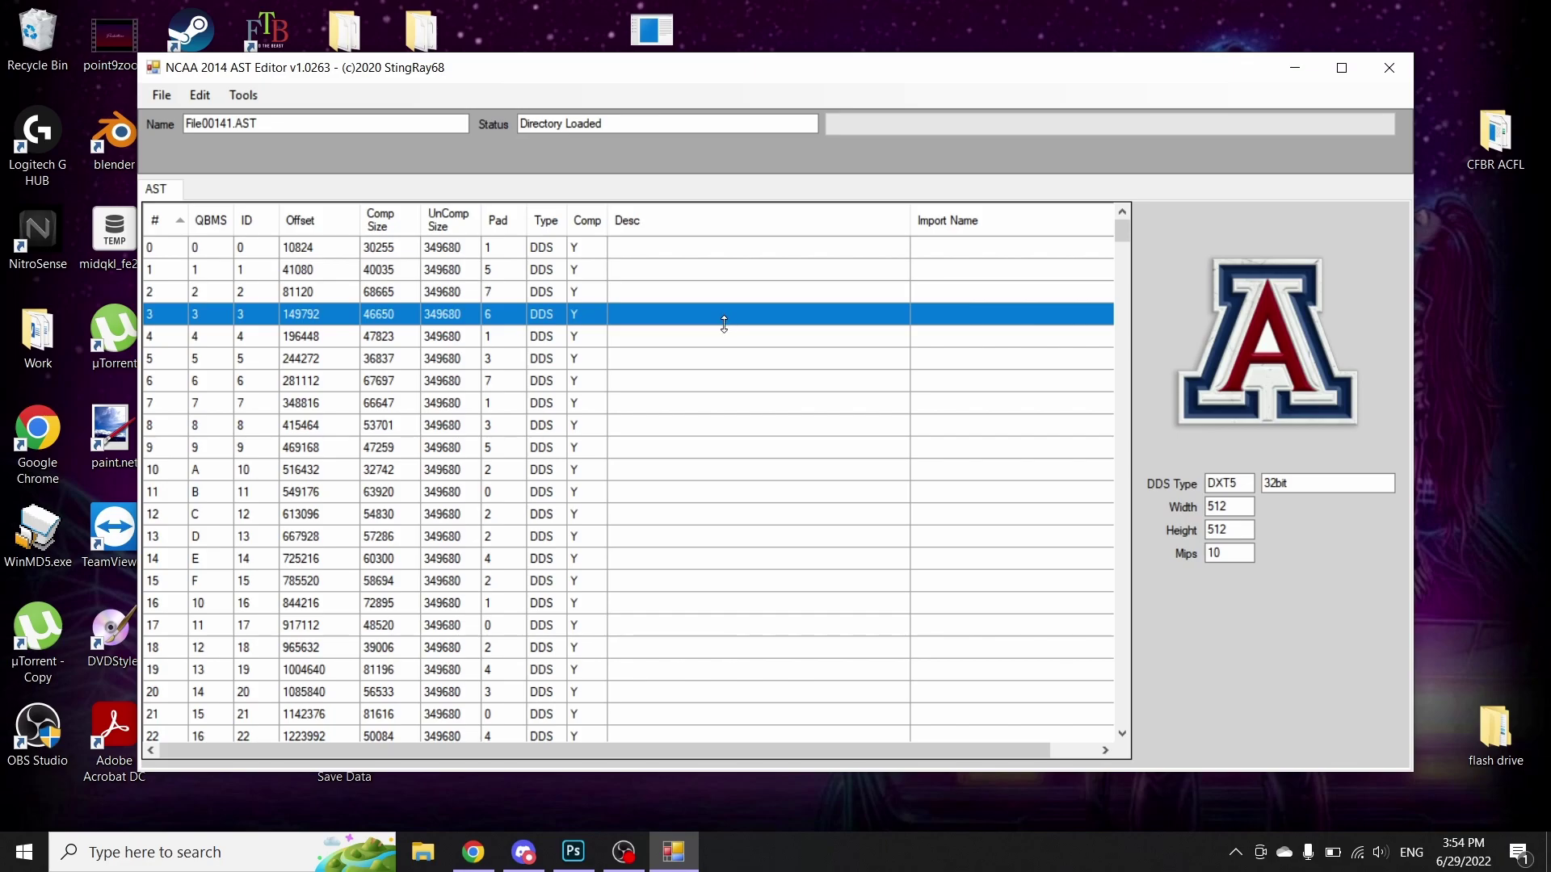
Step: Browse the logo texture previews backward from entry 509 near the list's end to the Arizona logo at entry 343
left_click_drag(1126, 231, 1123, 724)
left_click(764, 675)
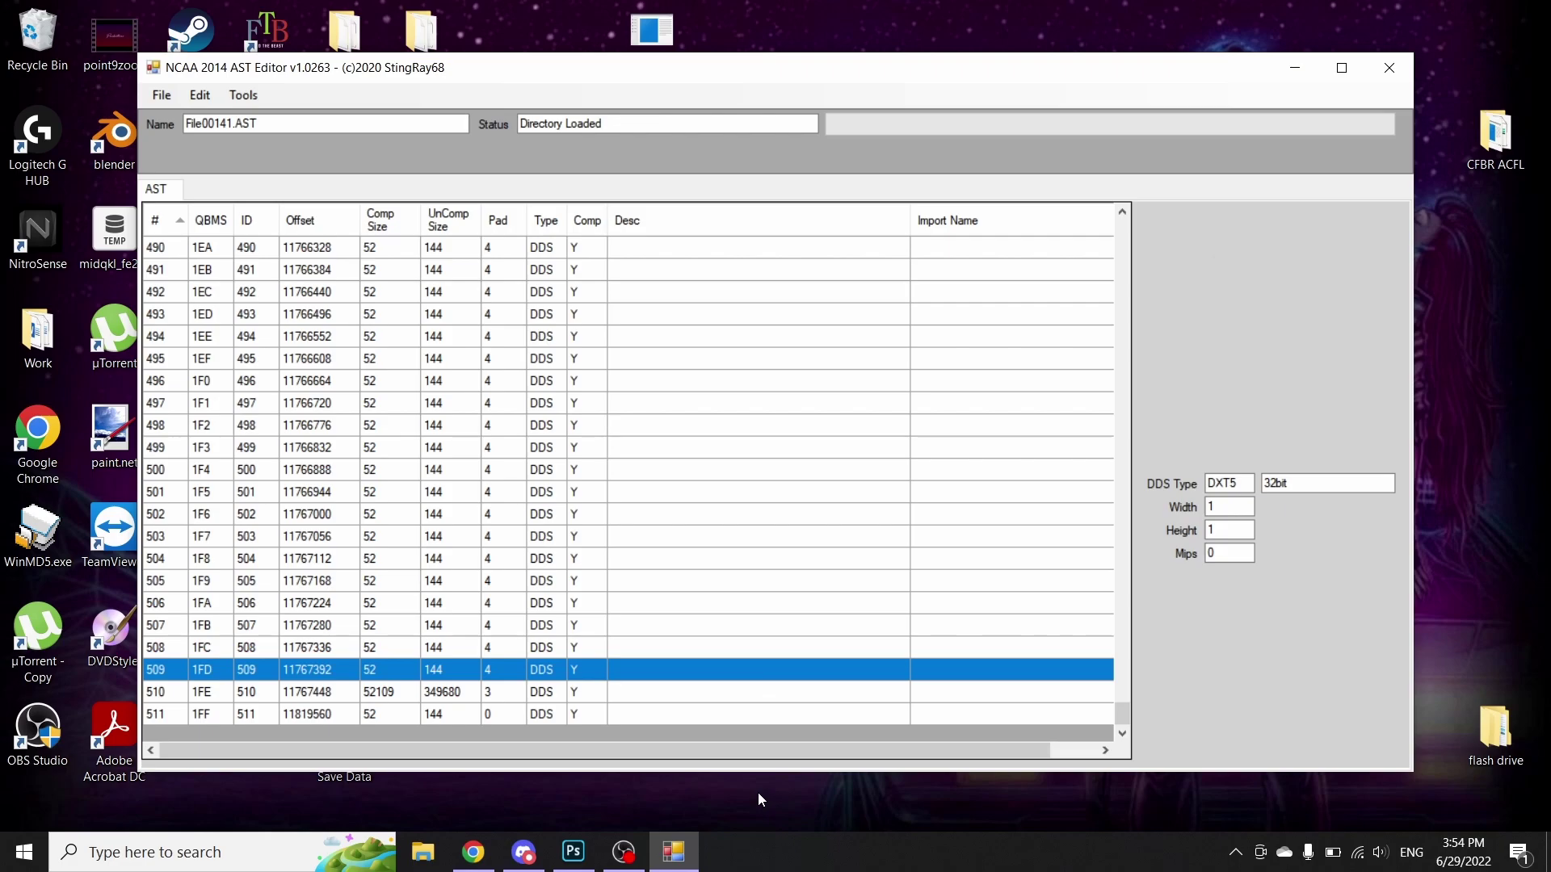
key("Up")
key("Up")
key("Up")
key("Up")
key("Up")
key("Up")
key("Up")
key("Up")
key("Up")
key("Up")
key("Up")
key("Up")
key("Up")
key("Up")
key("Up")
key("Up")
key("Up")
key("Up")
key("Up")
key("Up")
key("Up")
key("Up")
key("Up")
key("Up")
key("Up")
key("Up")
key("Up")
key("Up")
key("Up")
key("Up")
key("Up")
key("Up")
key("Up")
key("Up")
key("Up")
key("Up")
key("Up")
key("Up")
key("Up")
key("Up")
key("Up")
key("Up")
key("Up")
key("Up")
key("Up")
key("Up")
key("Up")
key("Up")
key("Up")
key("Up")
key("Up")
key("Up")
key("Up")
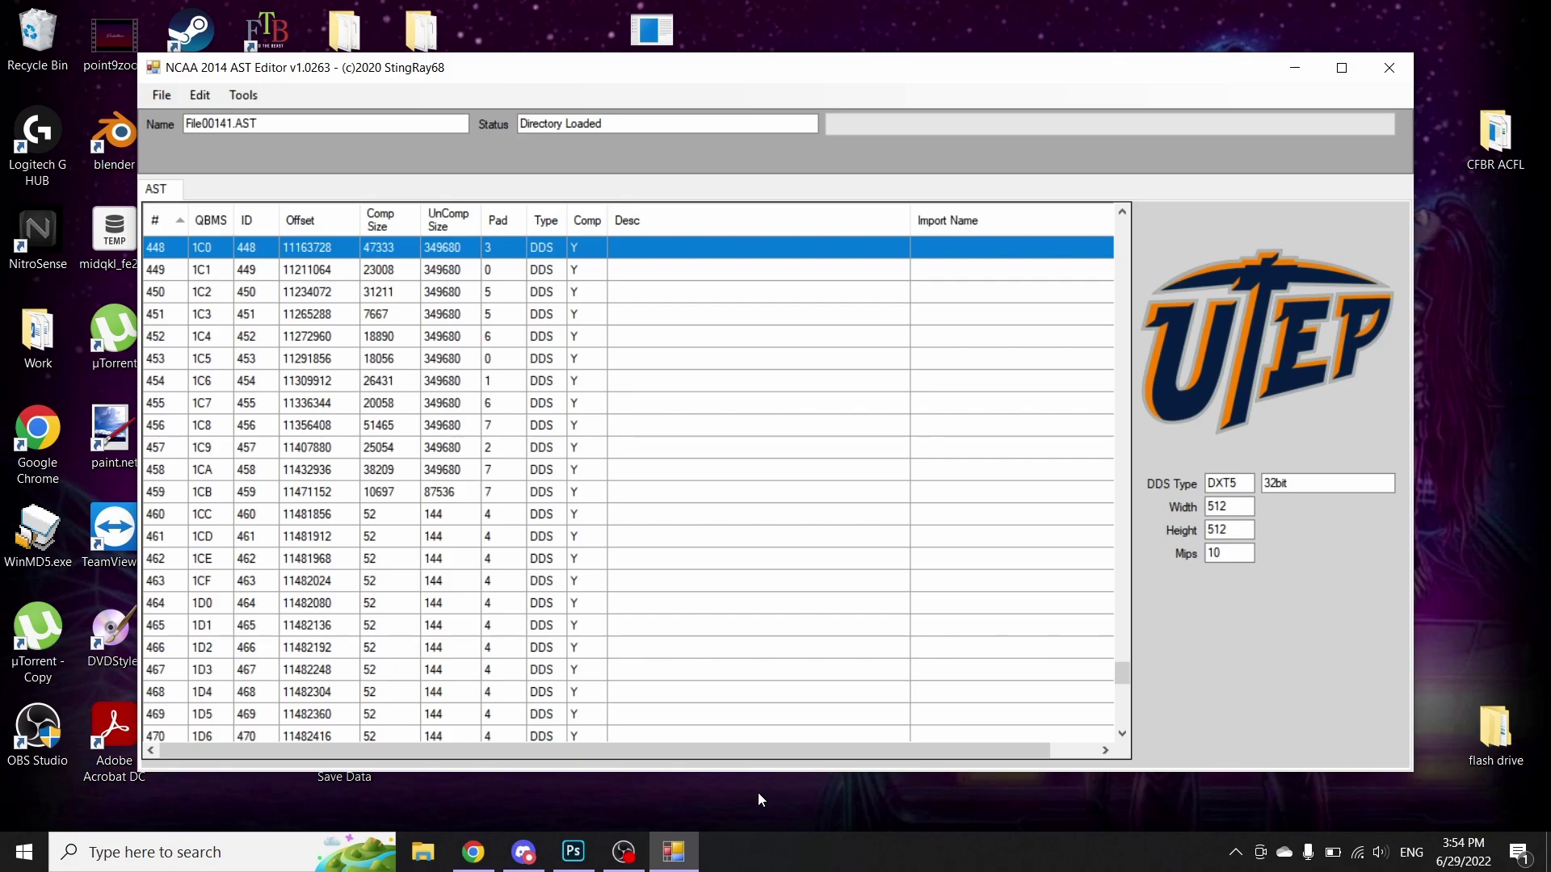
key("Up")
key("Up")
key("Up")
key("Up")
key("Up")
key("Up")
key("Up")
key("Up")
key("Up")
key("Up")
key("Up")
key("Up")
key("Up")
key("Up")
key("Up")
key("Up")
key("Up")
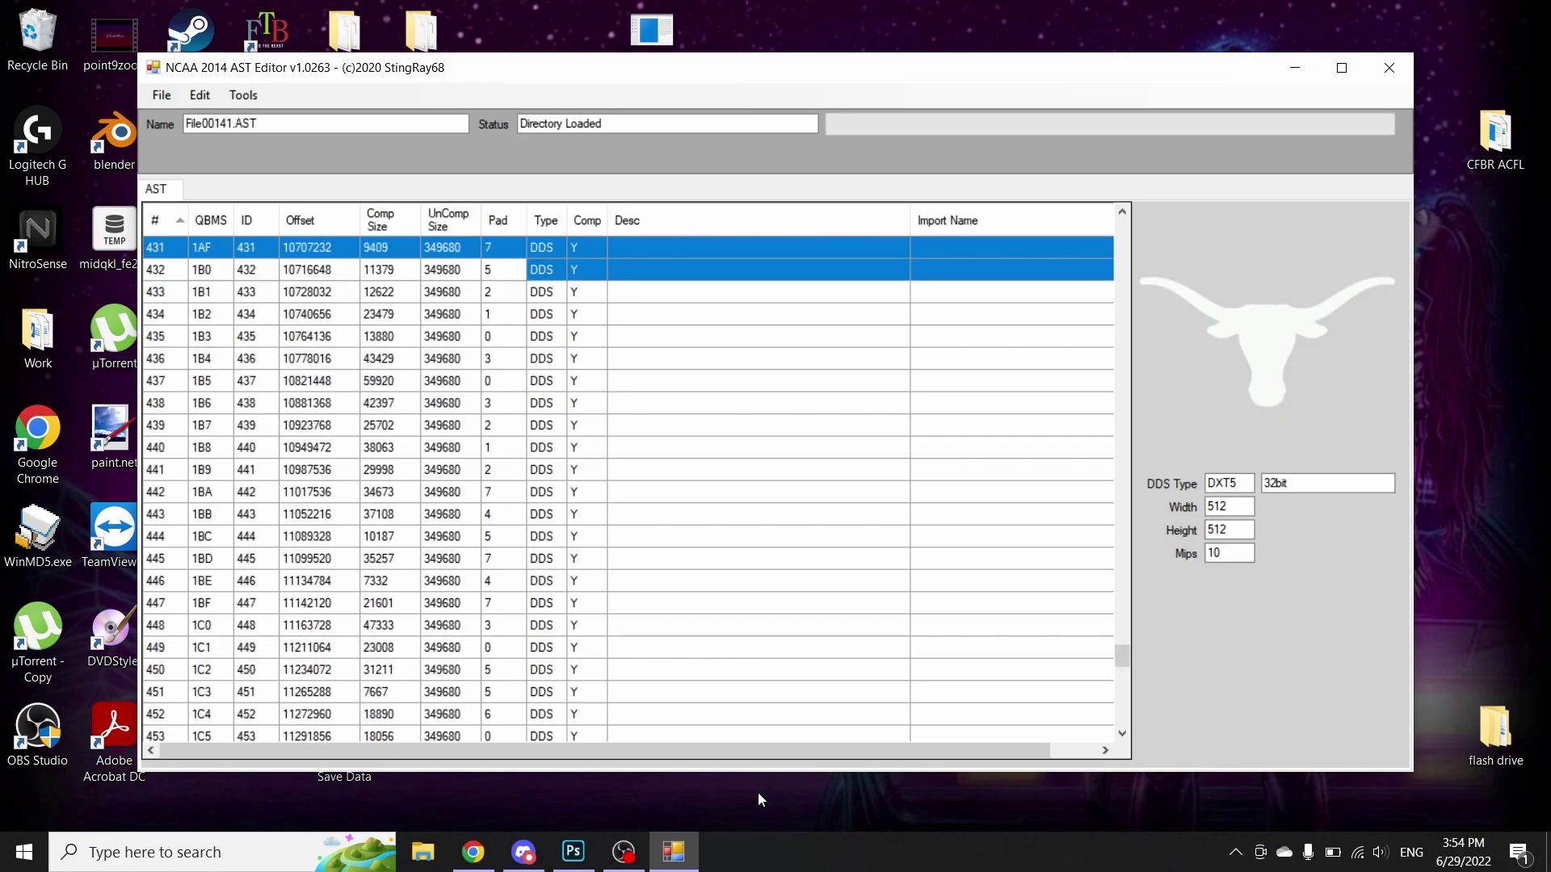
key("Up")
key("Up")
key("Up")
key("Up")
key("Up")
key("Up")
key("Up")
key("Up")
key("Up")
key("Up")
key("Up")
key("Up")
key("Up")
key("Up")
key("Up")
key("Up")
key("Up")
key("Up")
key("Up")
key("Up")
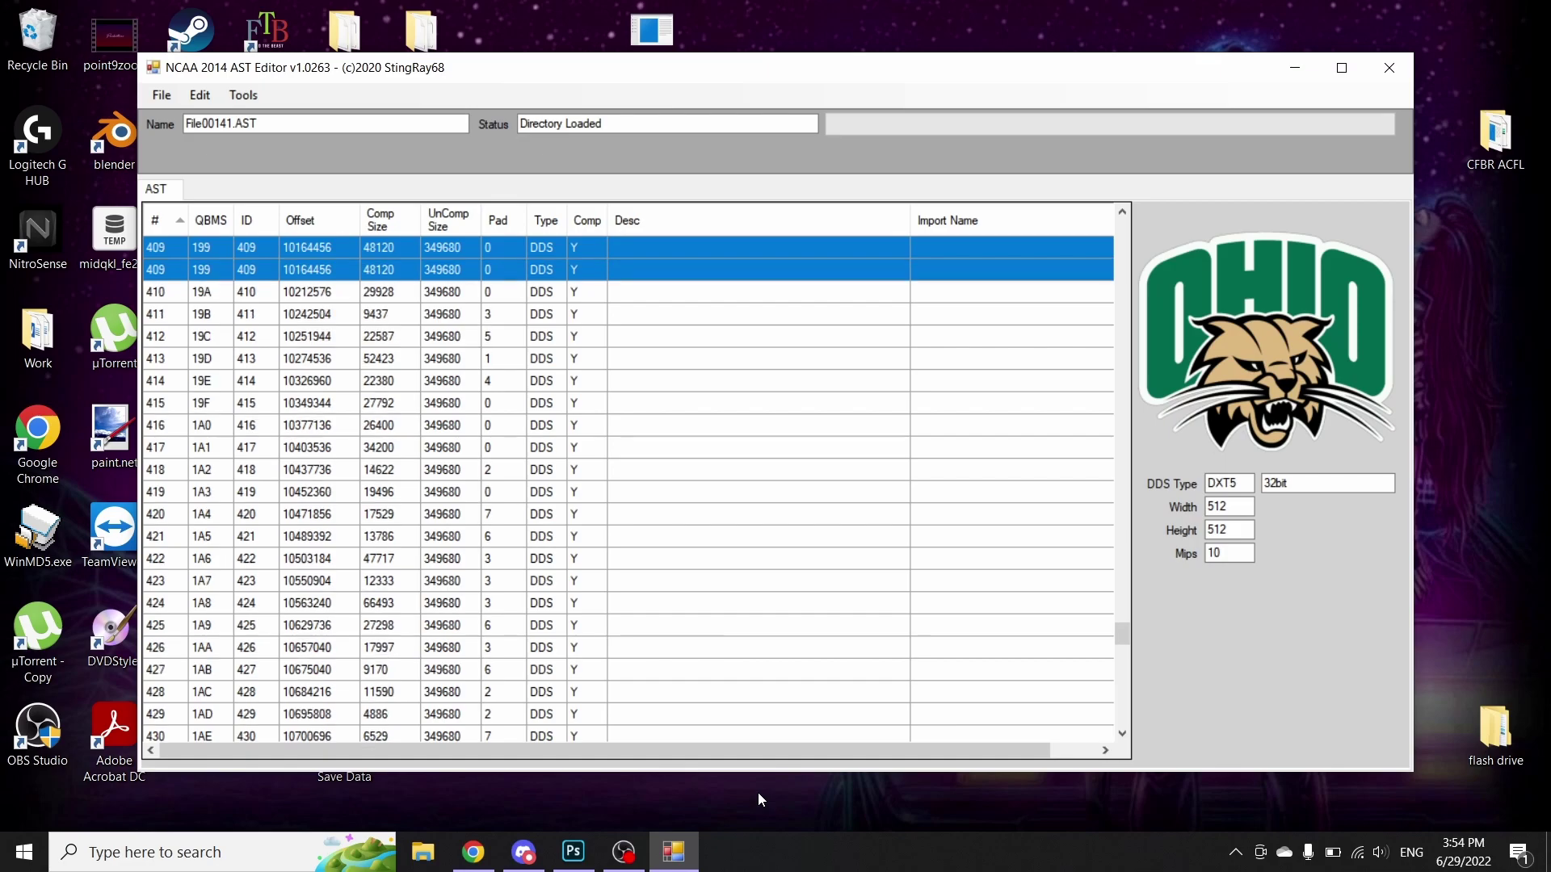
key("Up")
key("Up")
key("Up")
key("Up")
key("Up")
key("Up")
key("Up")
key("Up")
key("Up")
key("Up")
key("Up")
key("Up")
key("Up")
key("Up")
key("Up")
key("Up")
key("Up")
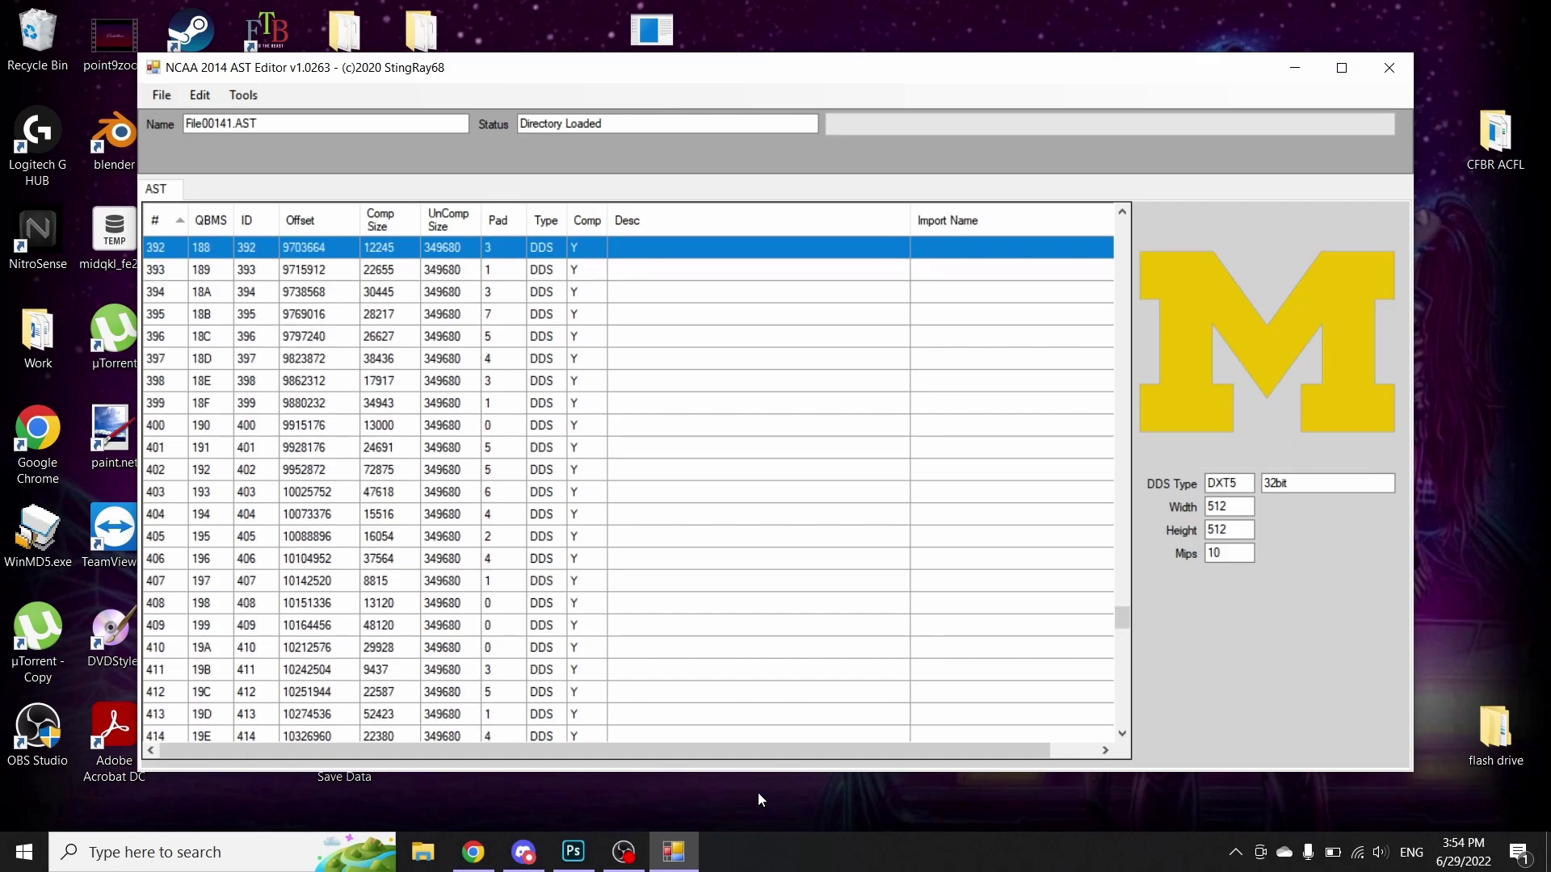
key("Up")
key("Up")
key("Up")
key("Up")
key("Up")
key("Up")
key("Up")
key("Up")
key("Up")
key("Up")
key("Up")
key("Up")
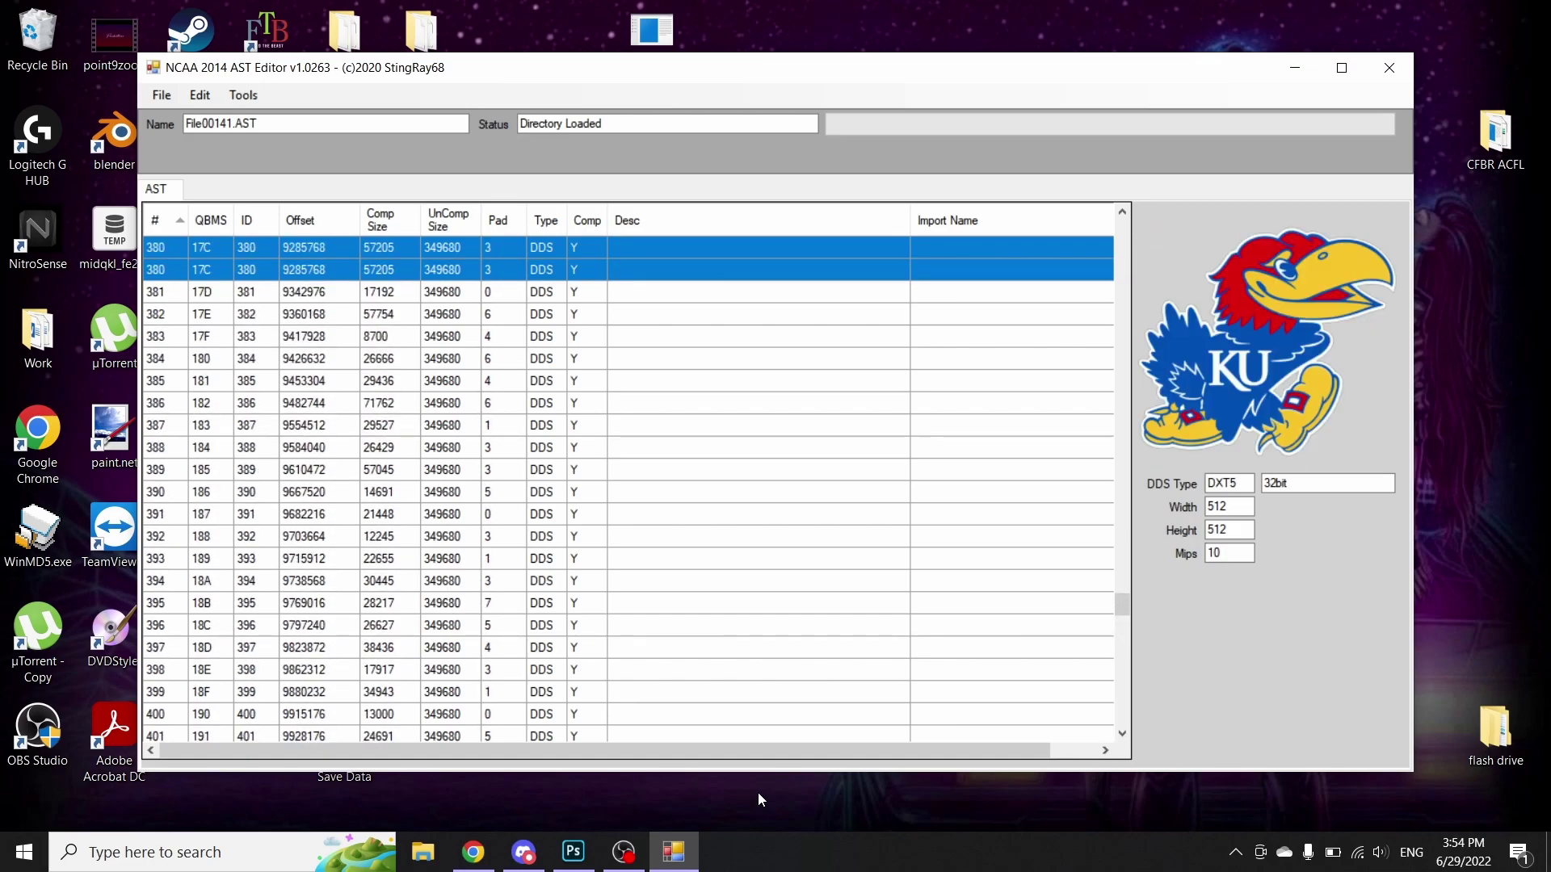
key("Up")
key("Up")
key("Up")
key("Up")
key("Up")
key("Up")
key("Up")
key("Up")
key("Up")
key("Up")
key("Up")
key("Up")
key("Up")
key("Up")
key("Up")
key("Up")
key("Up")
key("Up")
key("Up")
key("Up")
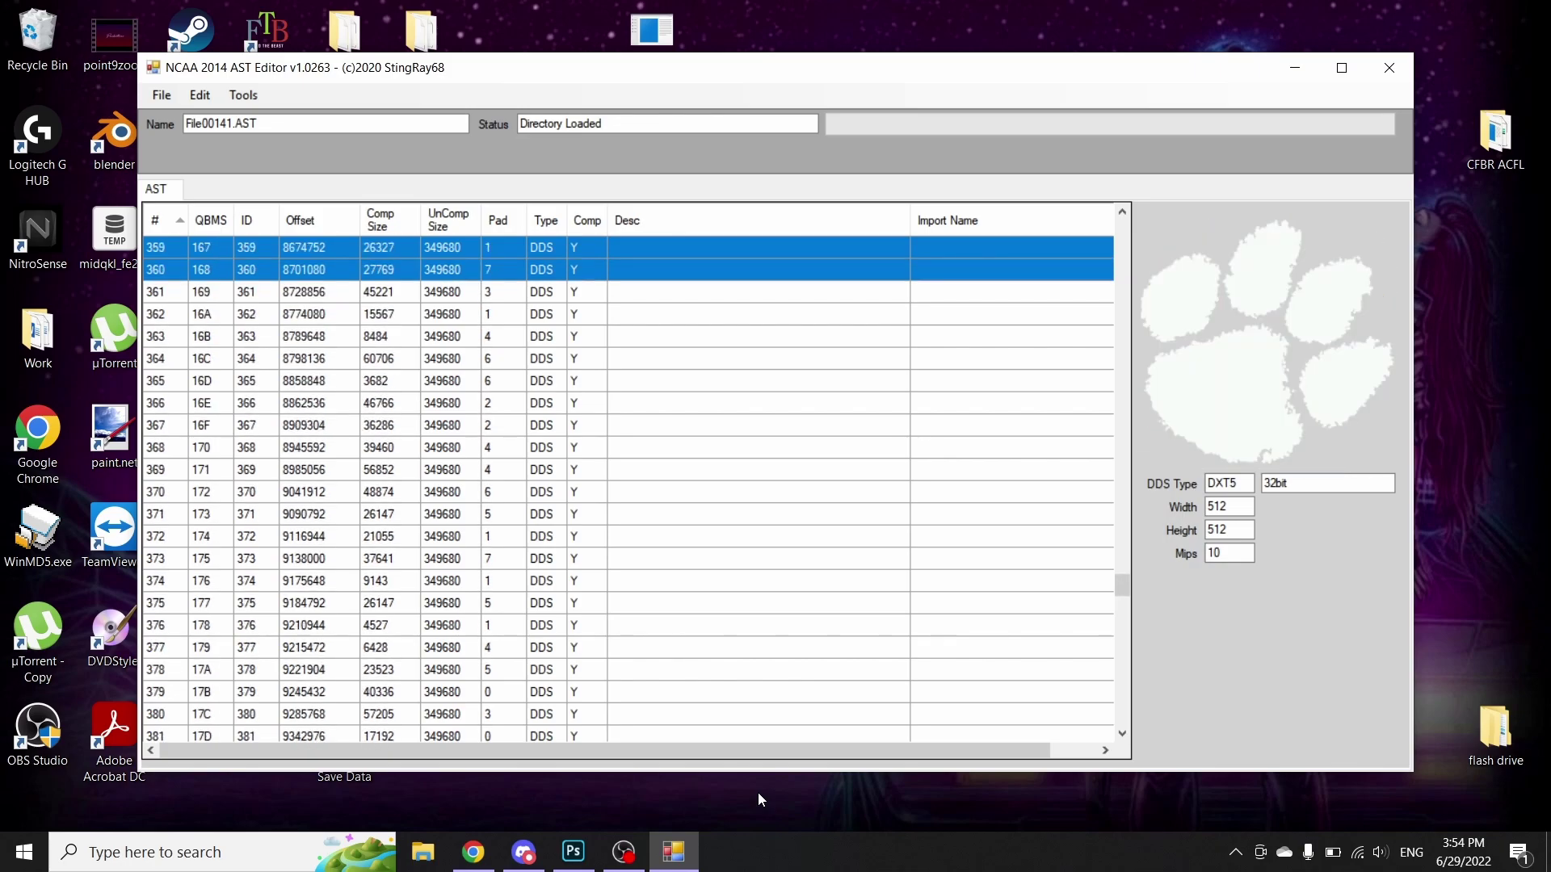
key("Up")
key("Up")
key("Up")
key("Up")
key("Up")
key("Up")
key("Up")
key("Up")
key("Up")
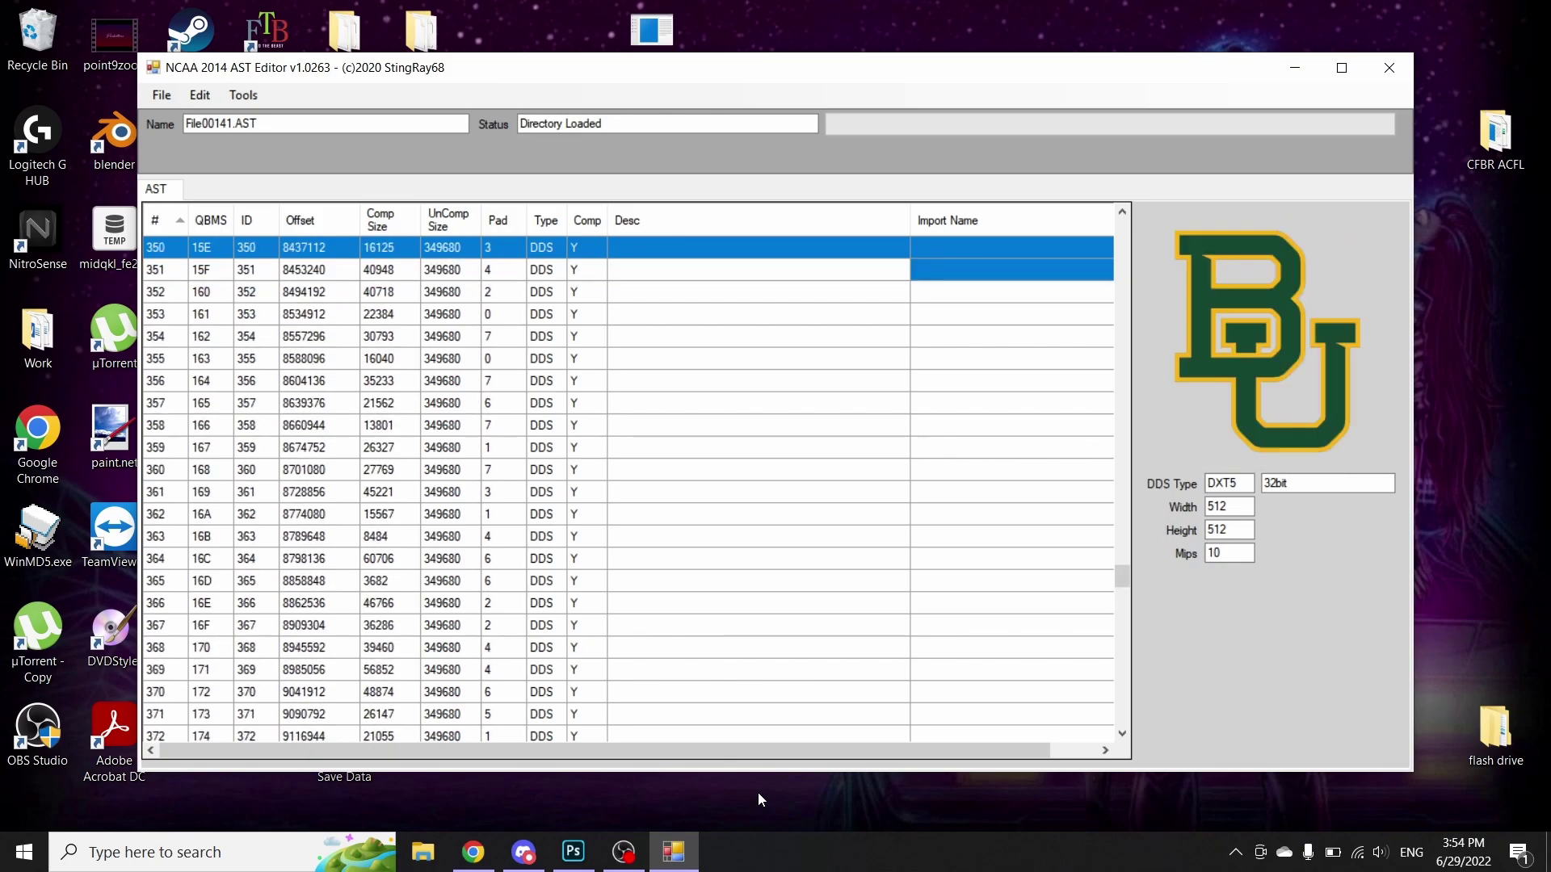
key("Up")
key("Up")
key("Up")
key("Up")
key("Up")
key("Up")
key("Up")
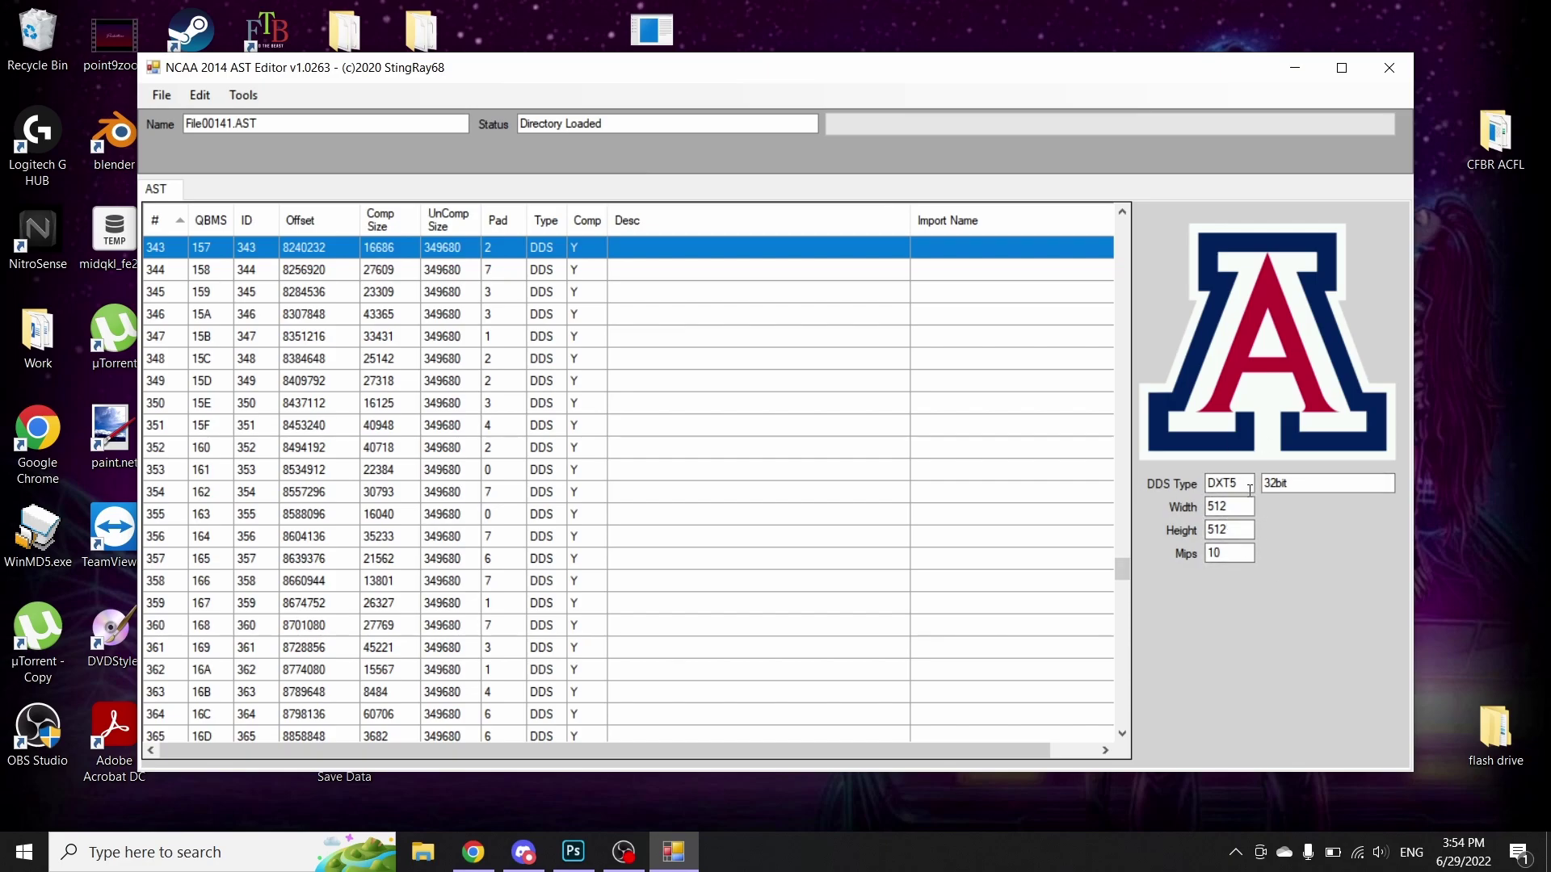
Step: Replace entry 343 with highlanderslogo.dds from the Cape Breton_Boise St folder inside Import Into game
right_click(830, 244)
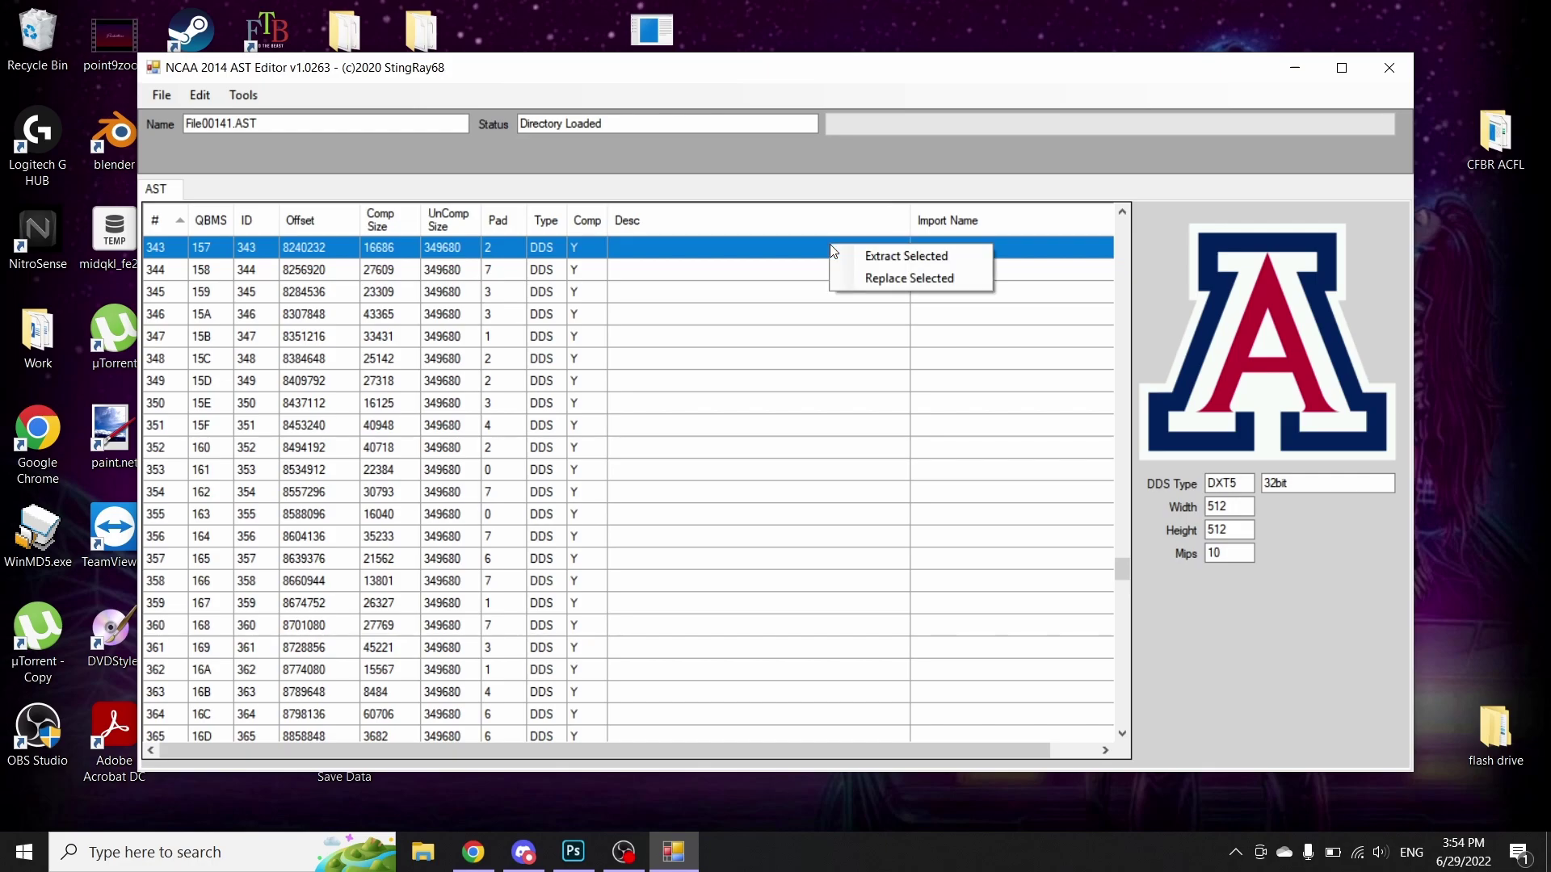
left_click(923, 278)
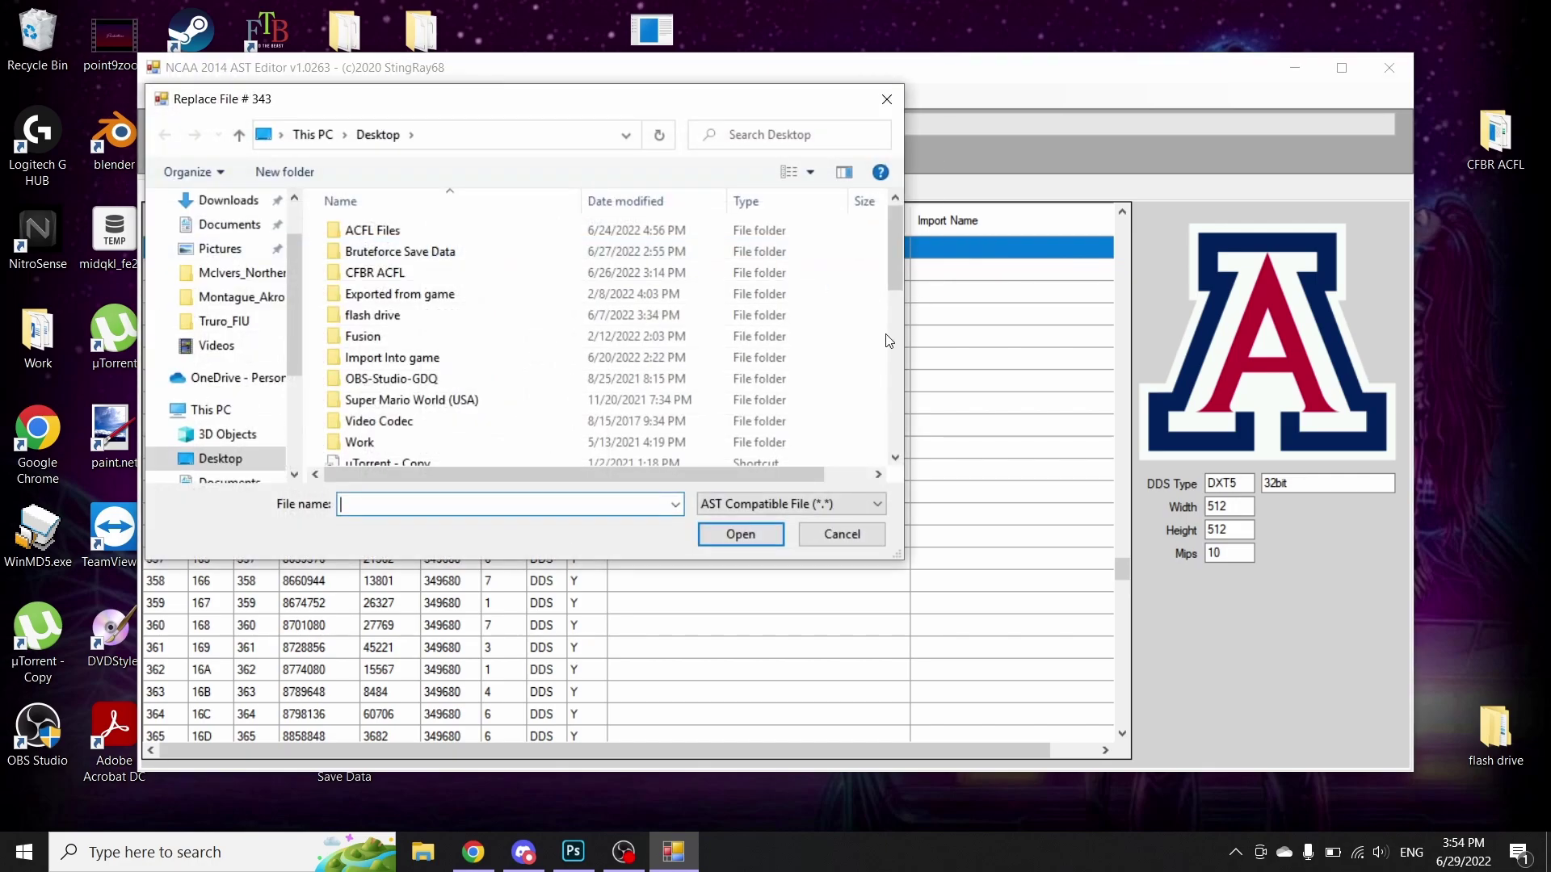
left_click(453, 358)
key("Return")
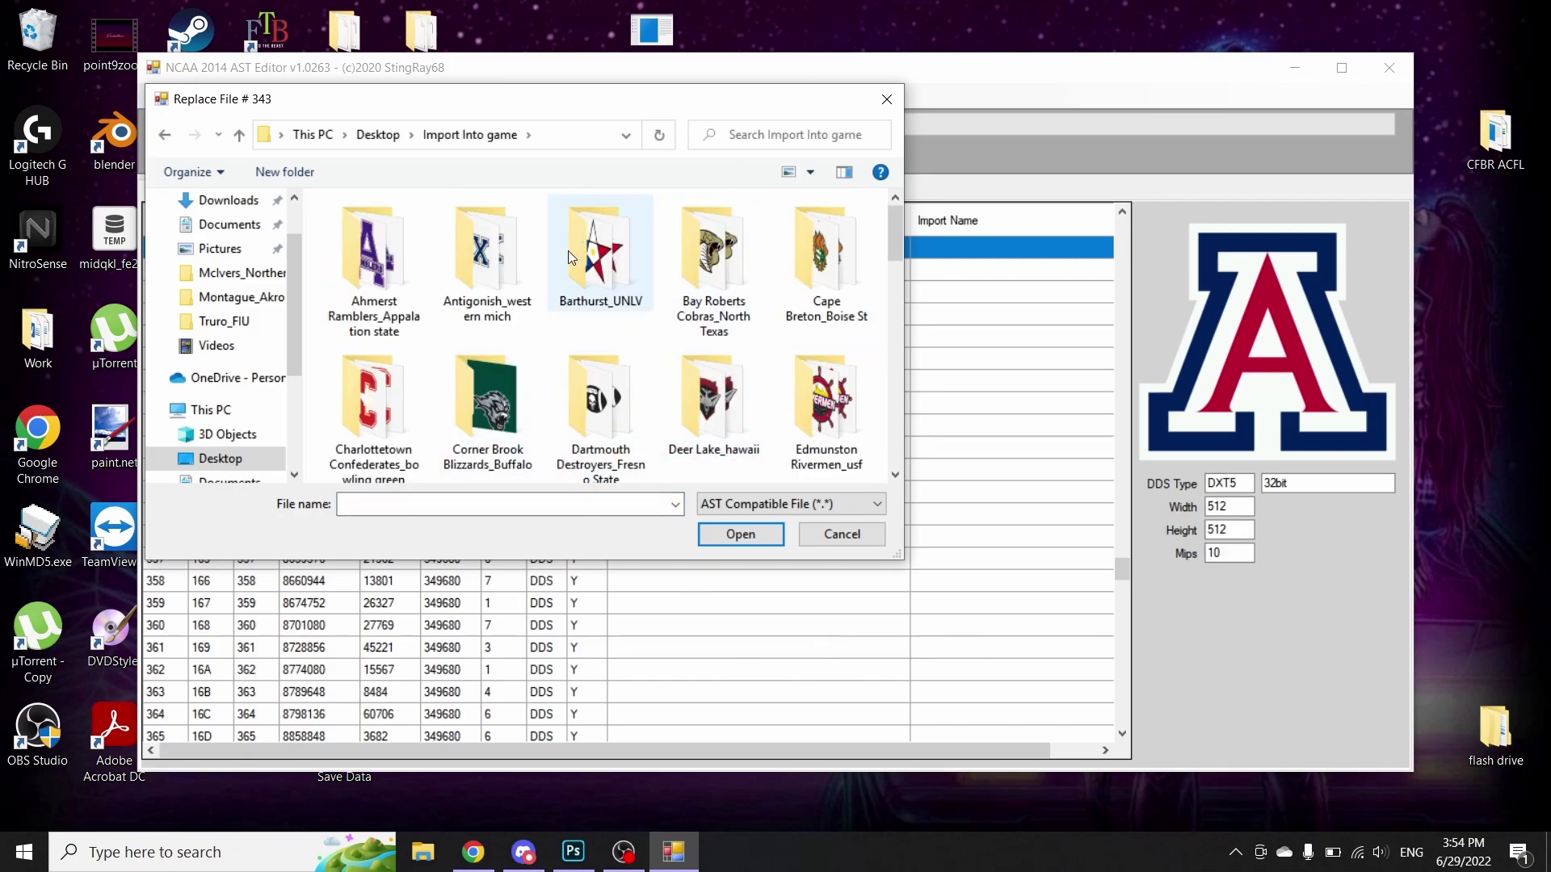
double_click(830, 289)
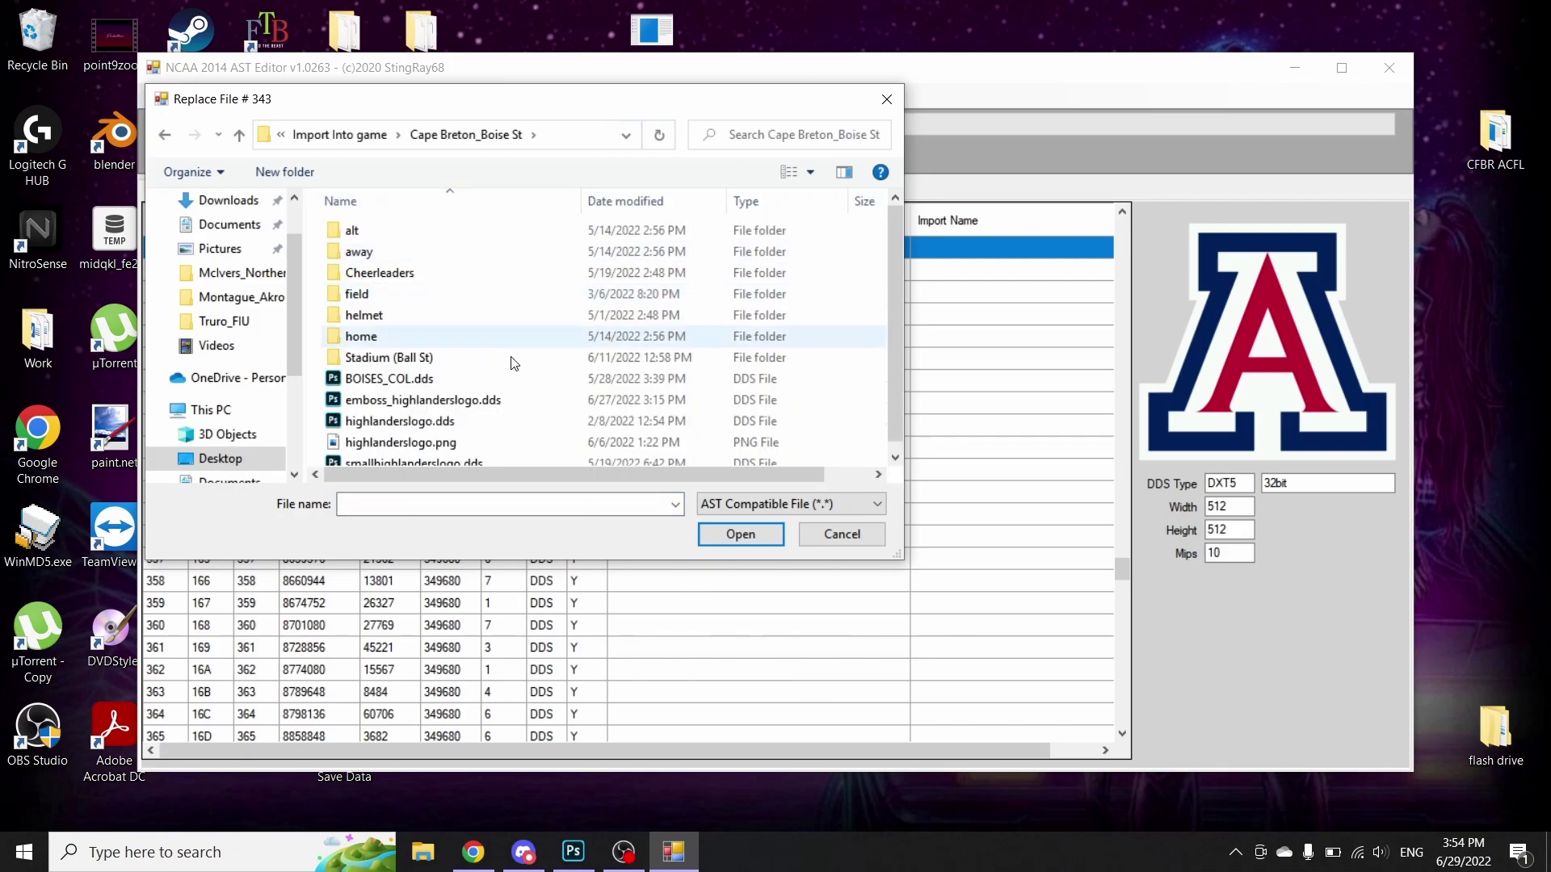
scroll(533, 372, "down", 1)
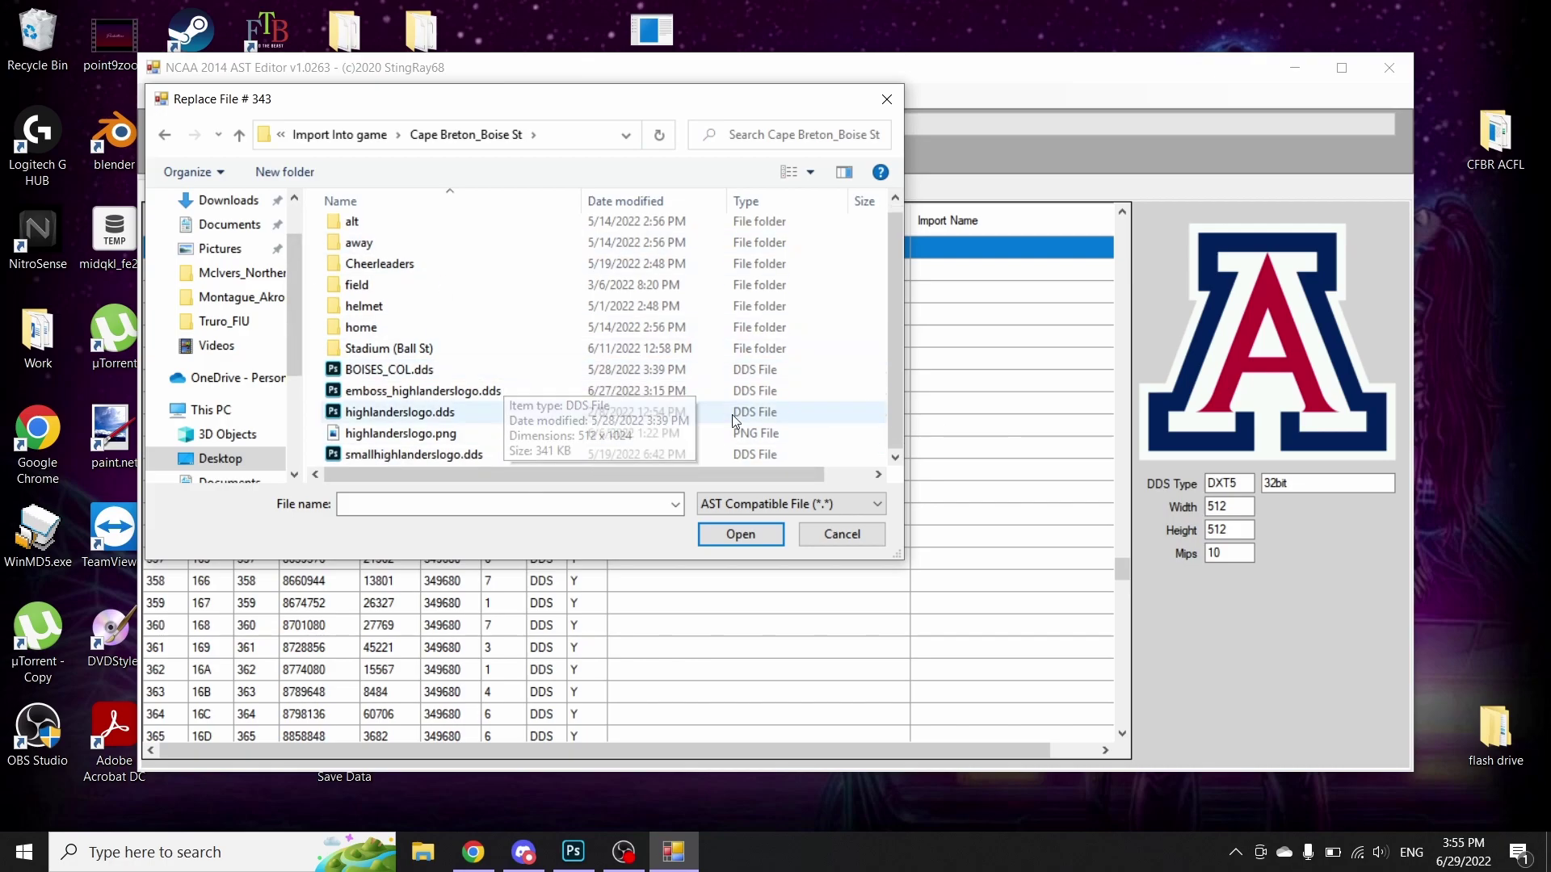
left_click(438, 412)
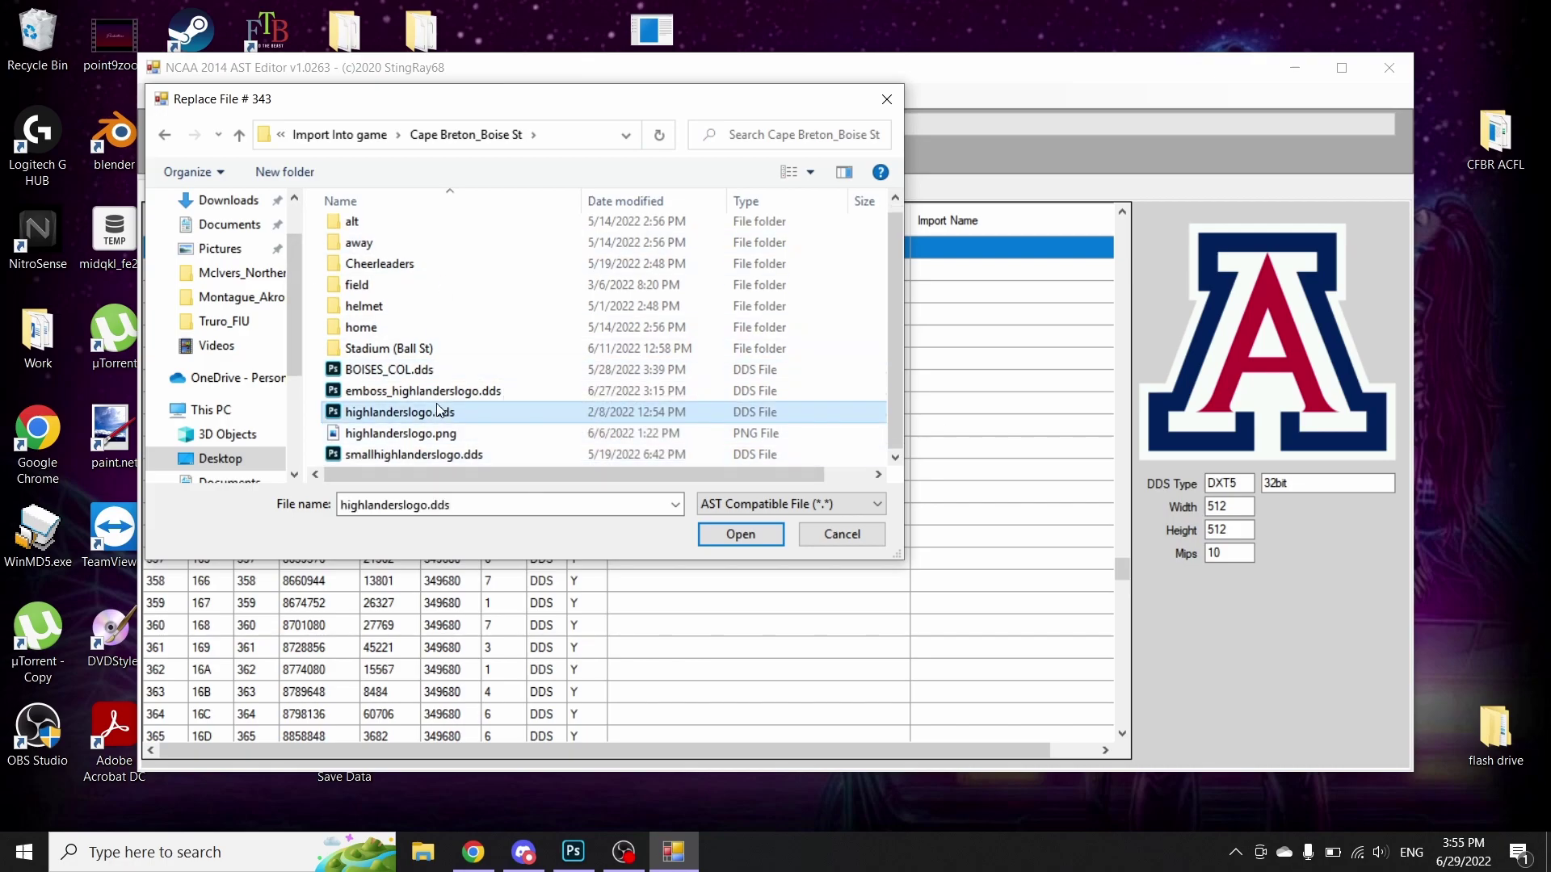
left_click(740, 539)
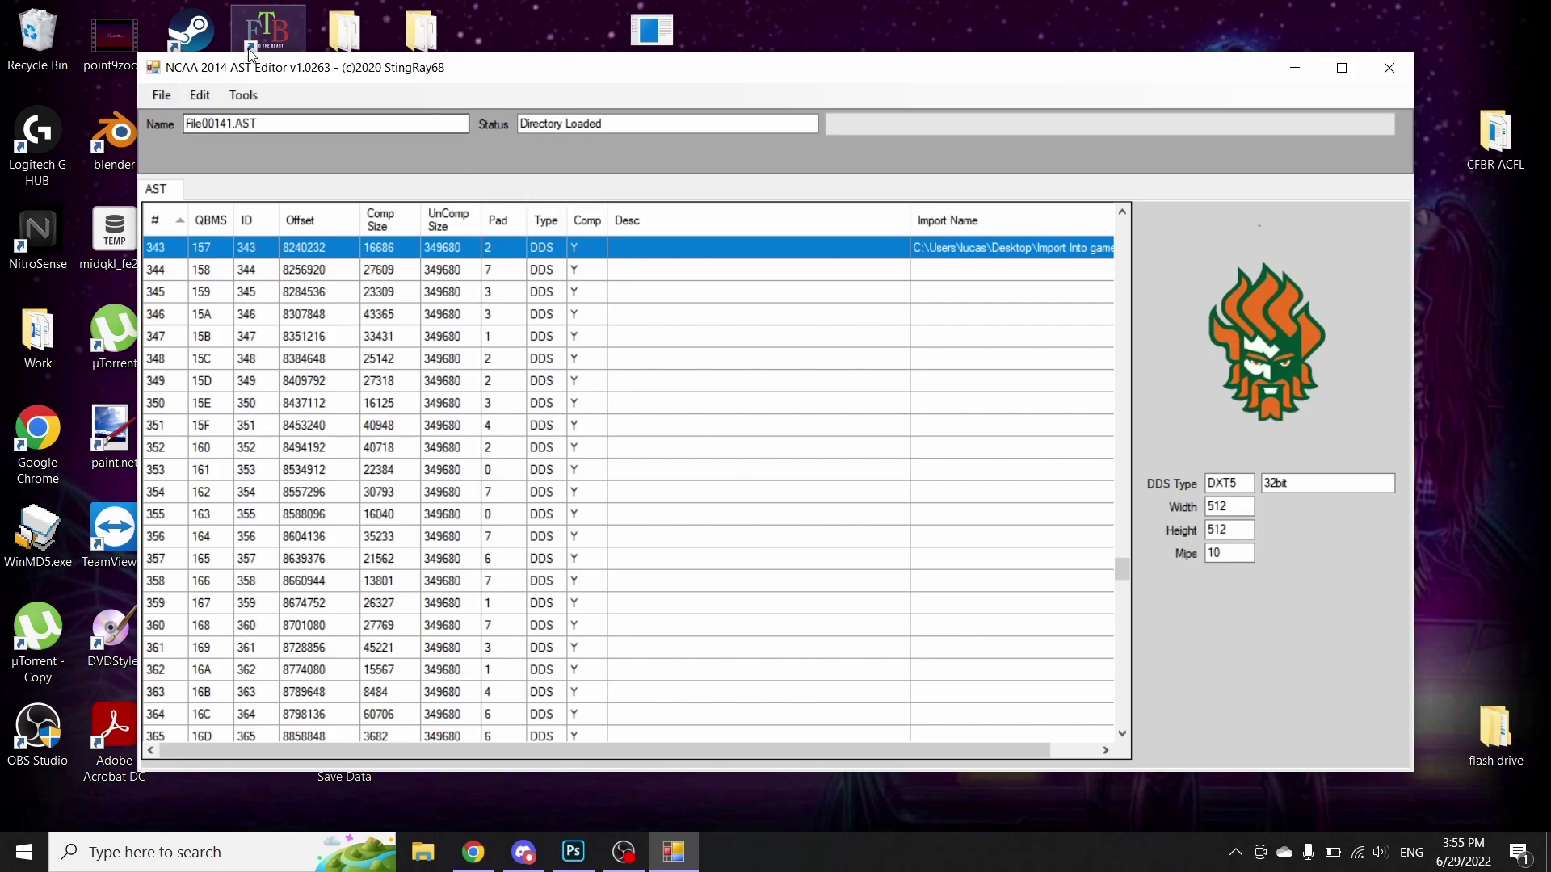
Step: Save the modified archive to the desktop as newFile00141.ast and close the editor
left_click(162, 95)
left_click(220, 165)
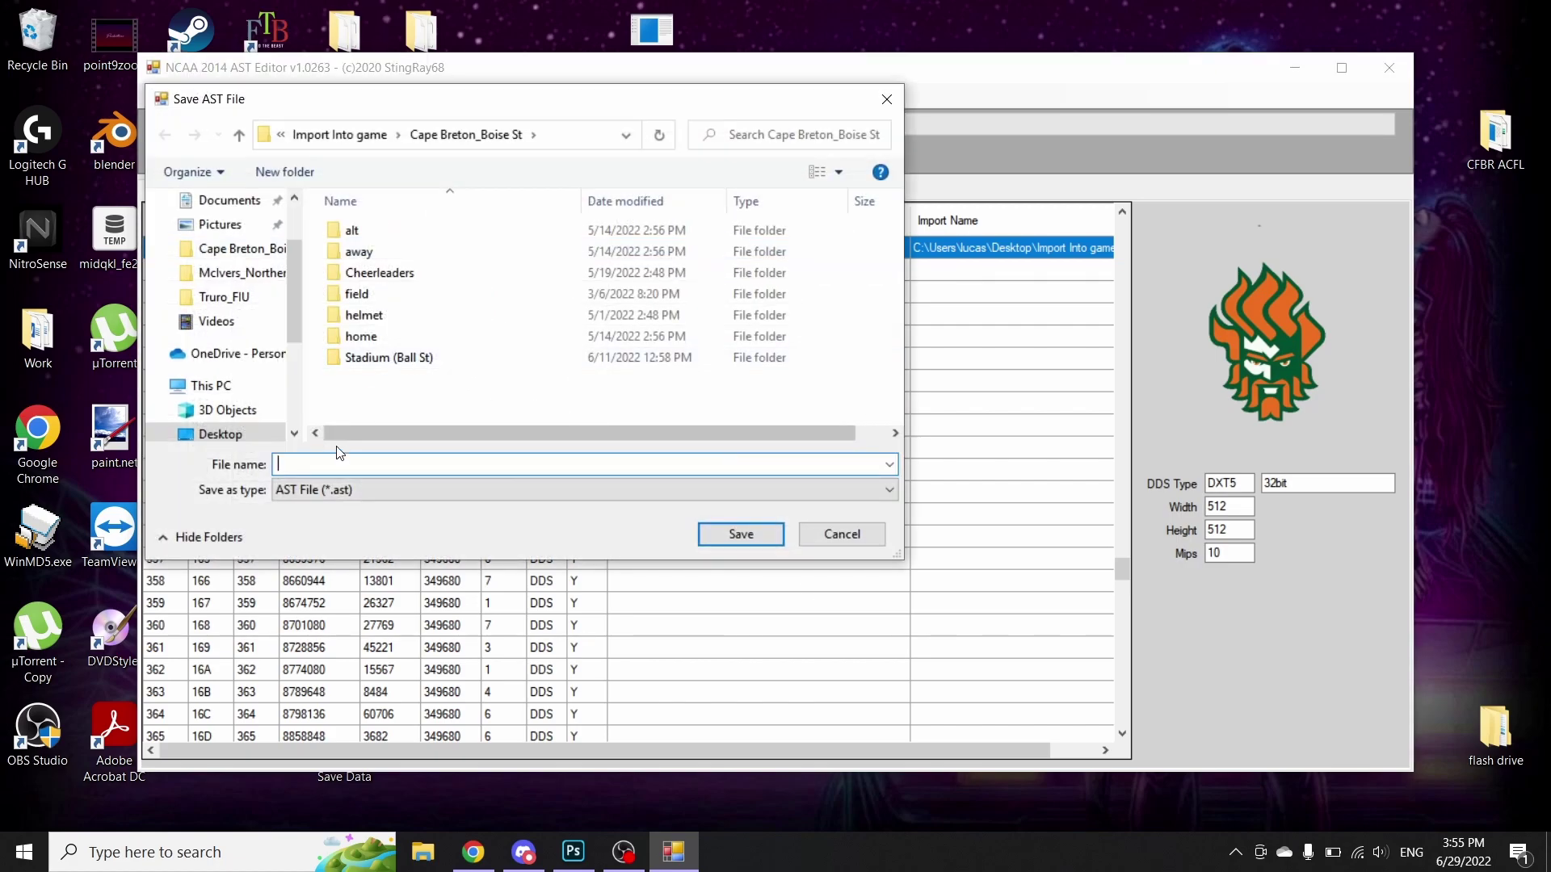
scroll(218, 323, "up", 2)
left_click(212, 241)
scroll(477, 371, "down", 2)
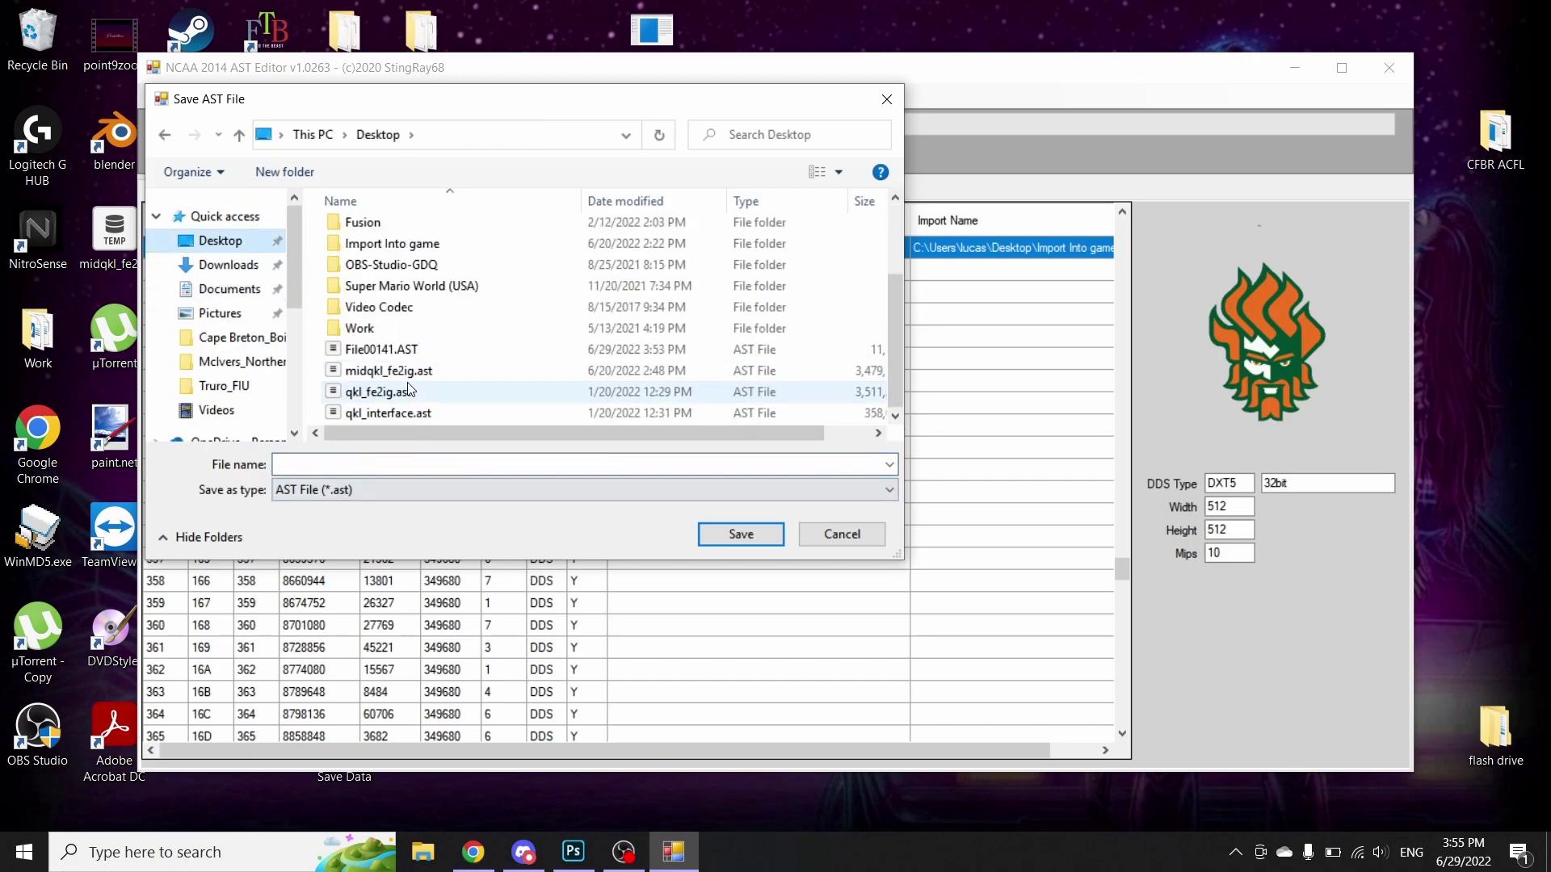
left_click(452, 349)
left_click(290, 466)
key("Home")
type("n")
type("caa")
key("Return")
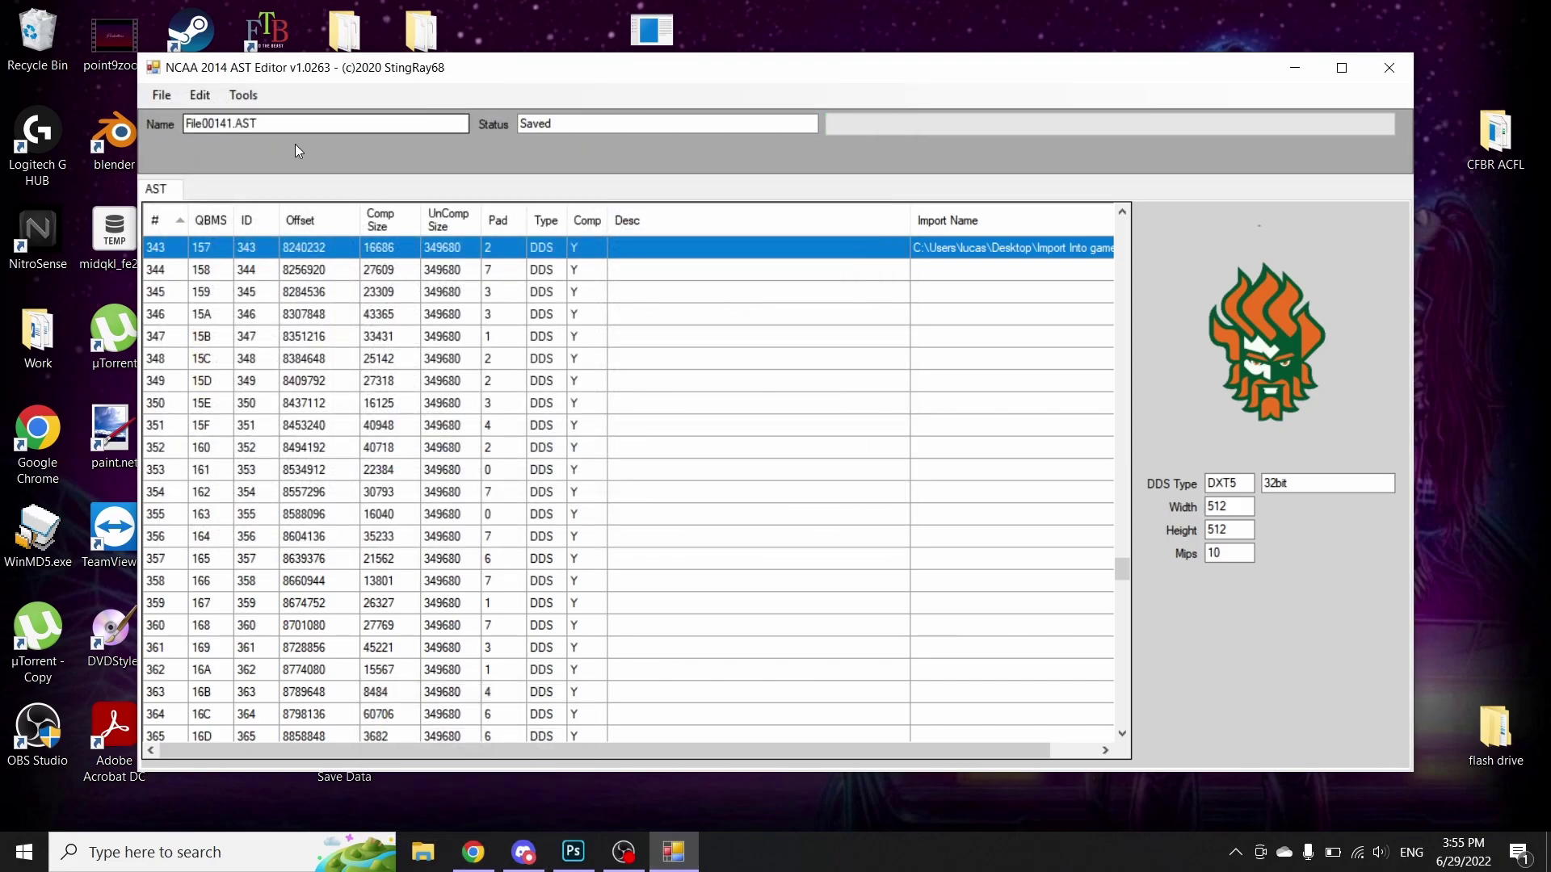
left_click(1386, 70)
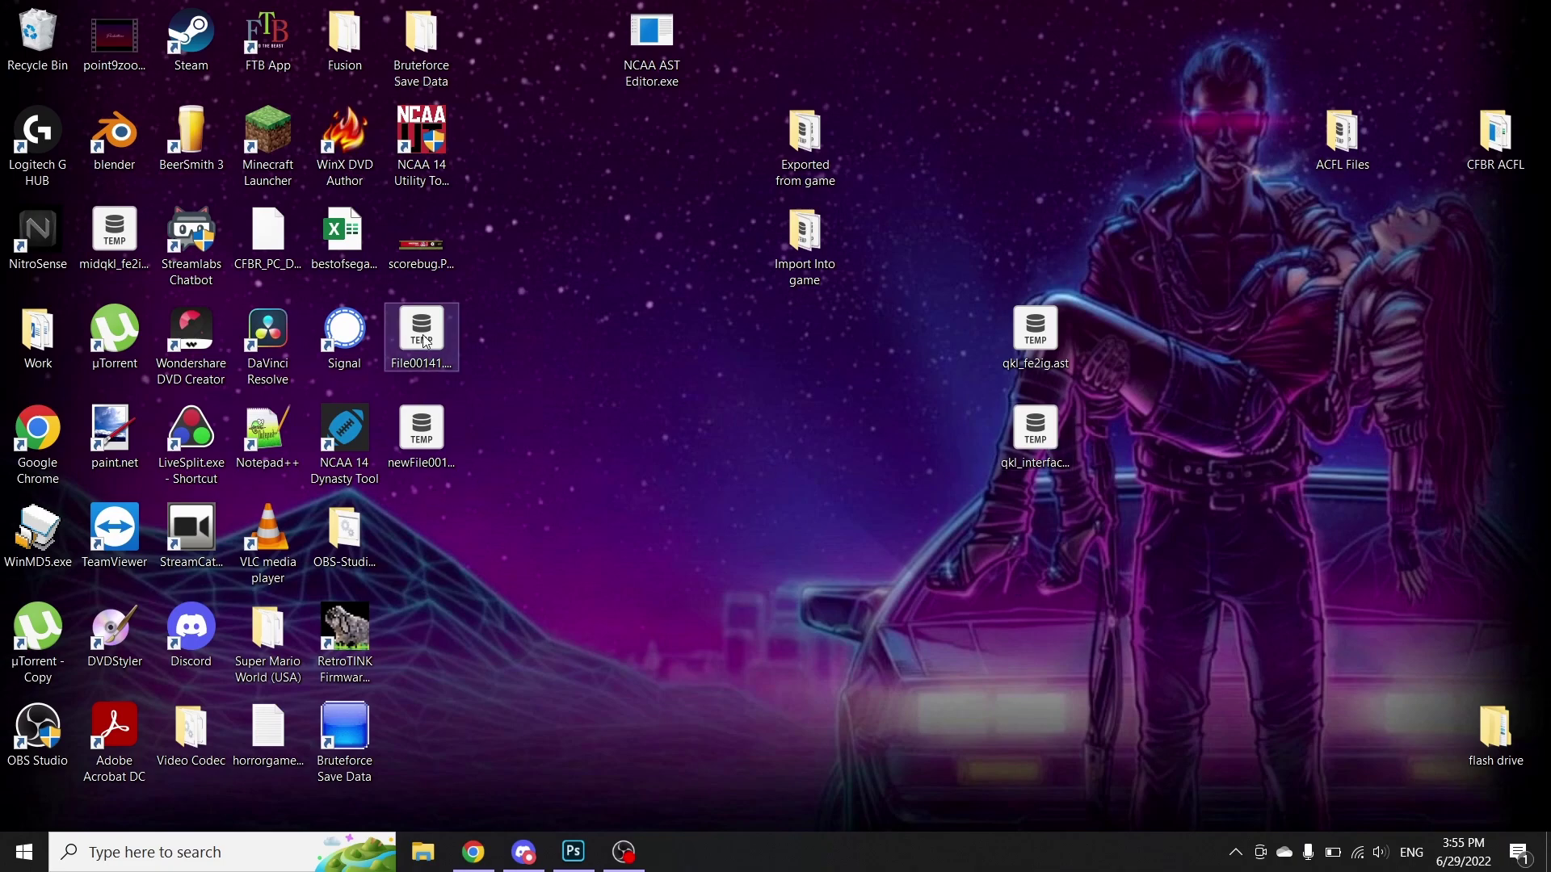
Step: Rename the original File00141.AST on the desktop as oldFile00141.AST
left_click(430, 370)
right_click(429, 370)
left_click(595, 788)
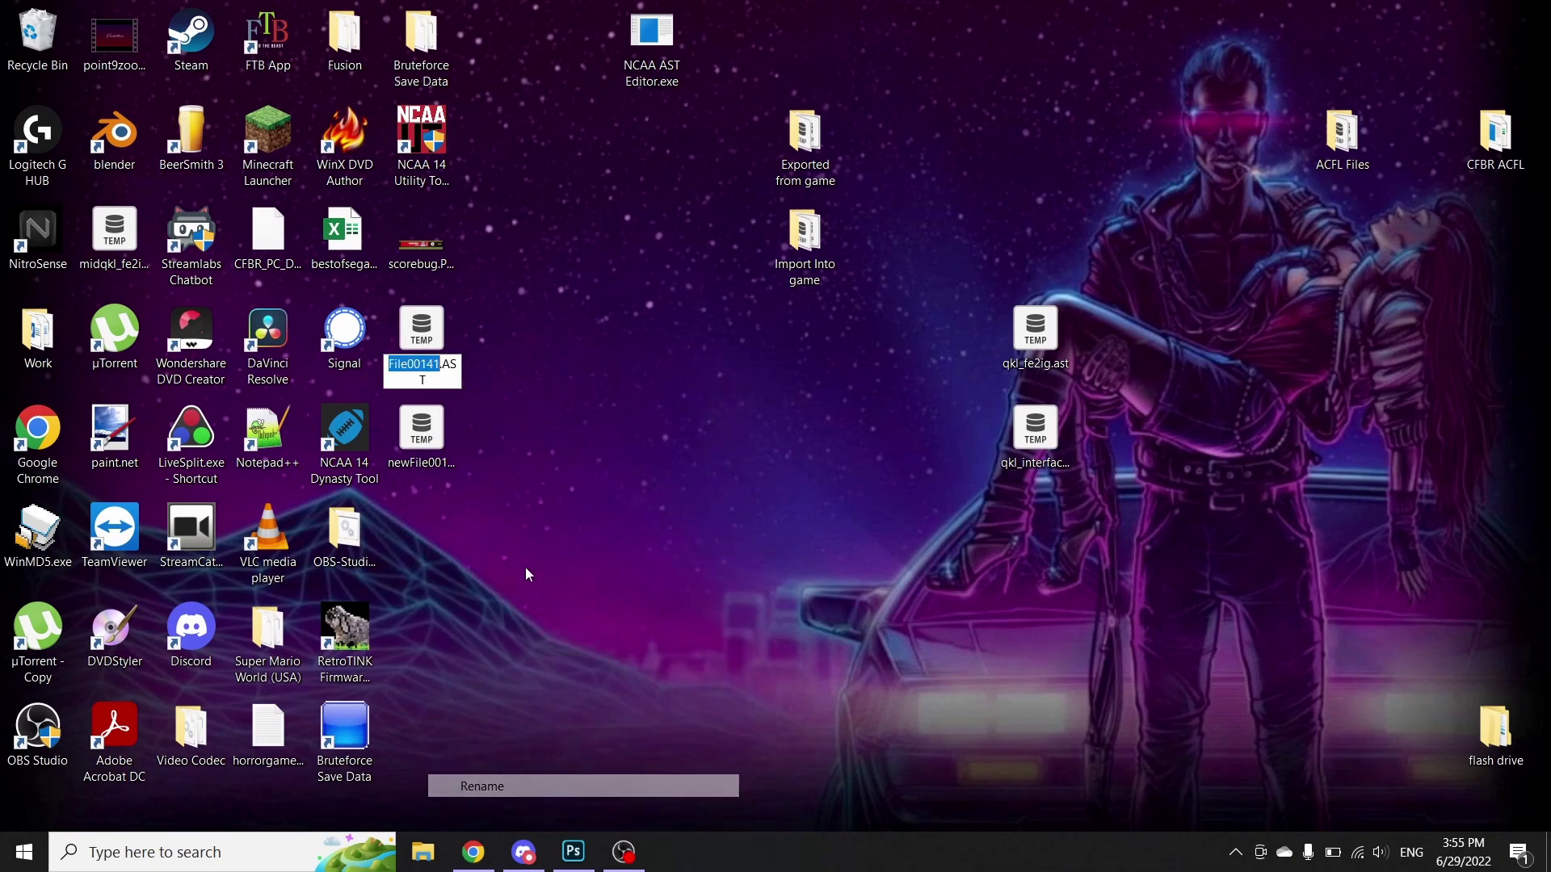
left_click(391, 362)
type("old")
key("Return")
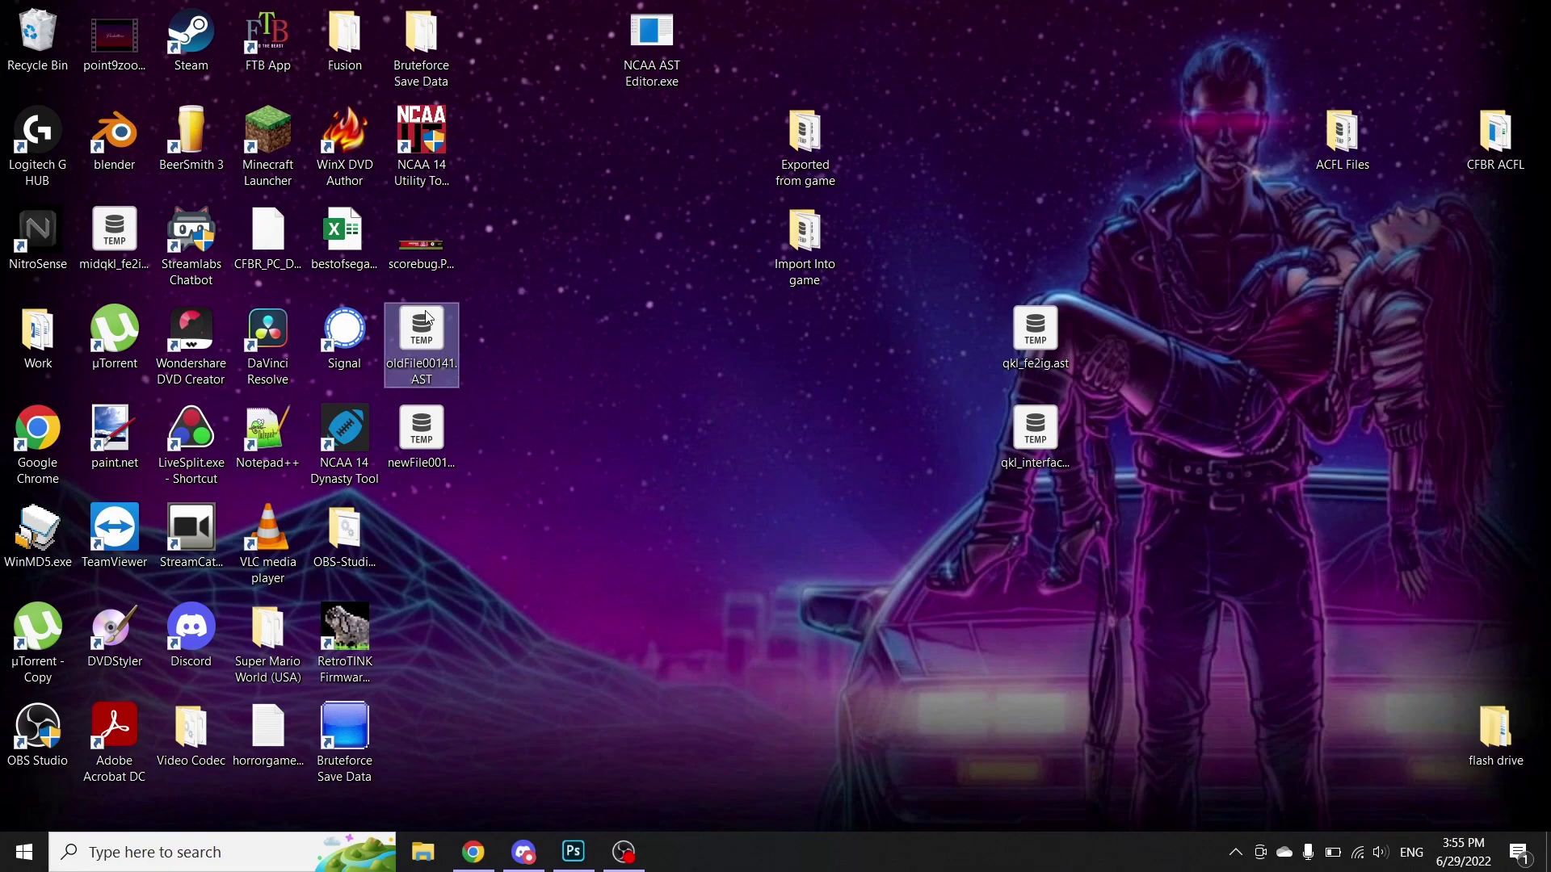
Step: Rename newFile00141.ast on the desktop as File00141.ast
right_click(415, 480)
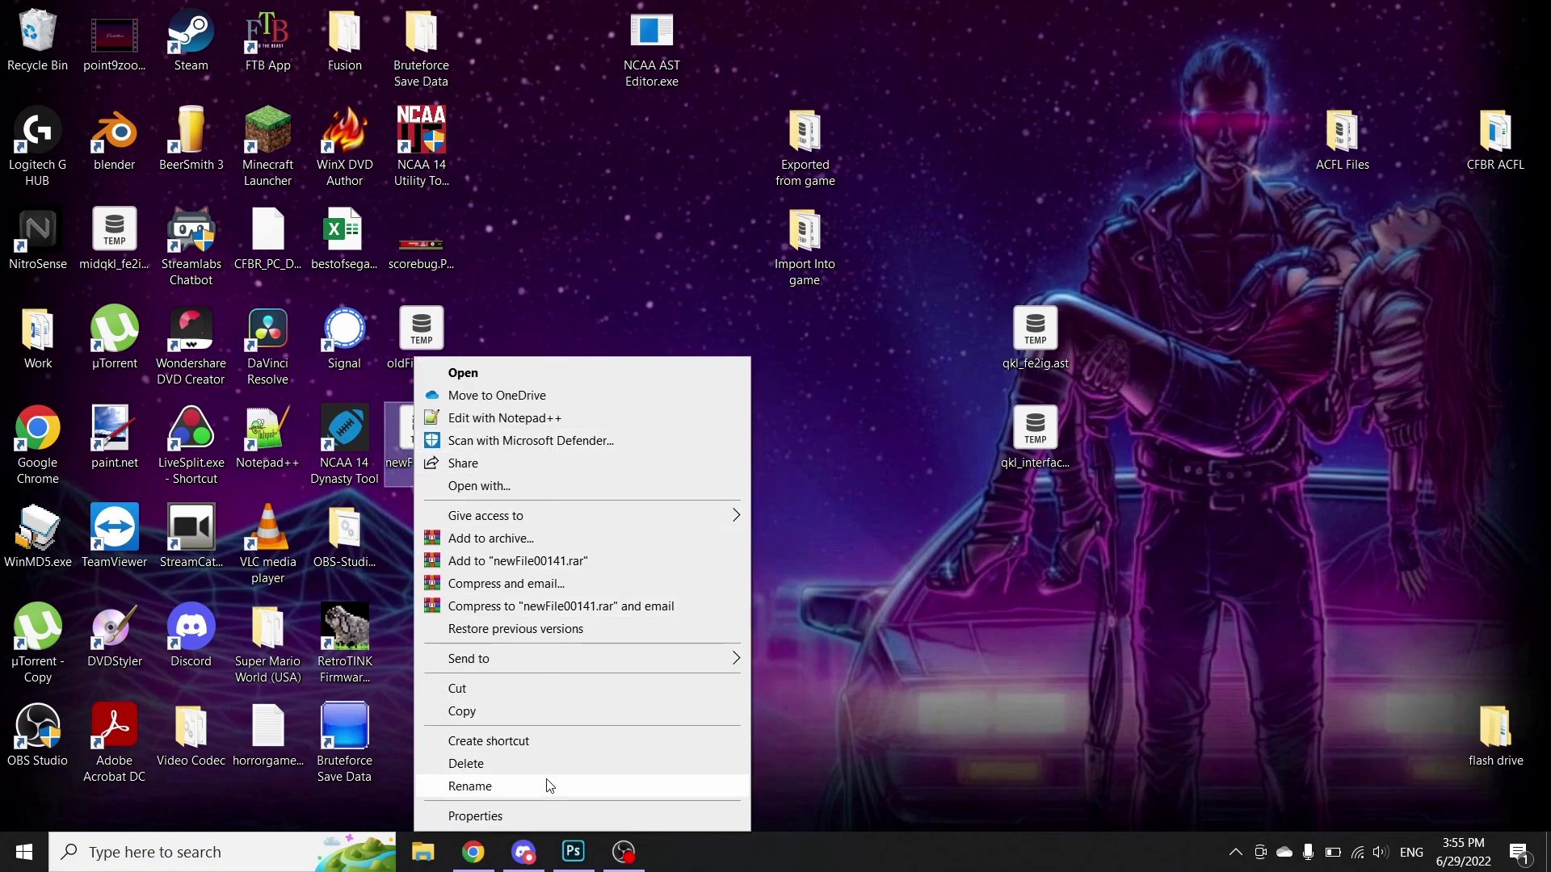
left_click(469, 786)
key("Home")
key("Right")
key("Right")
key("Right")
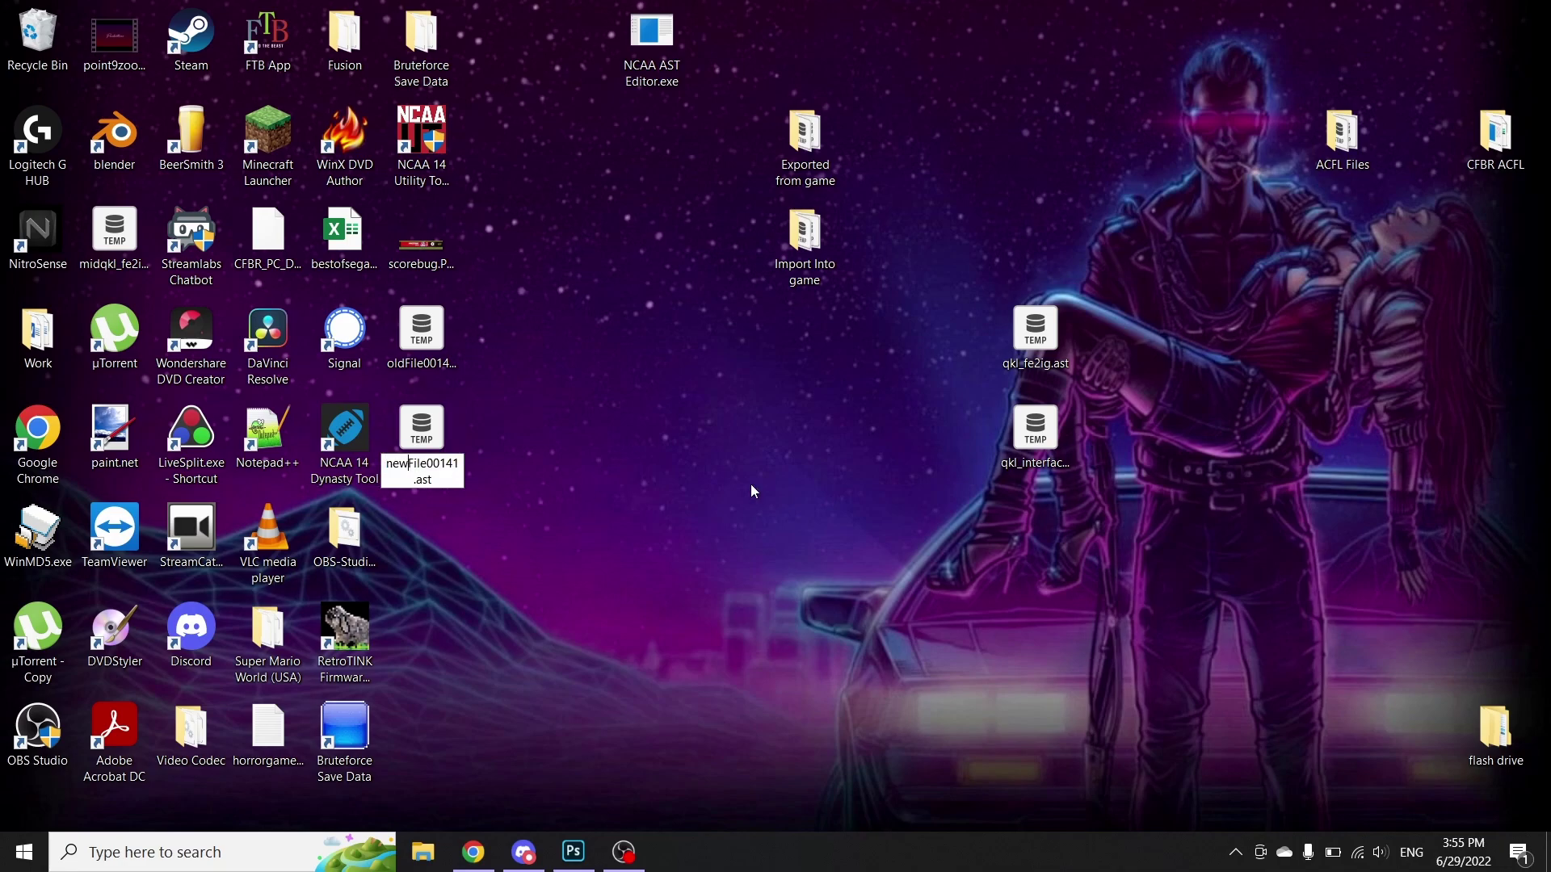
key("BackSpace")
key("BackSpace")
key("BackSpace")
key("Return")
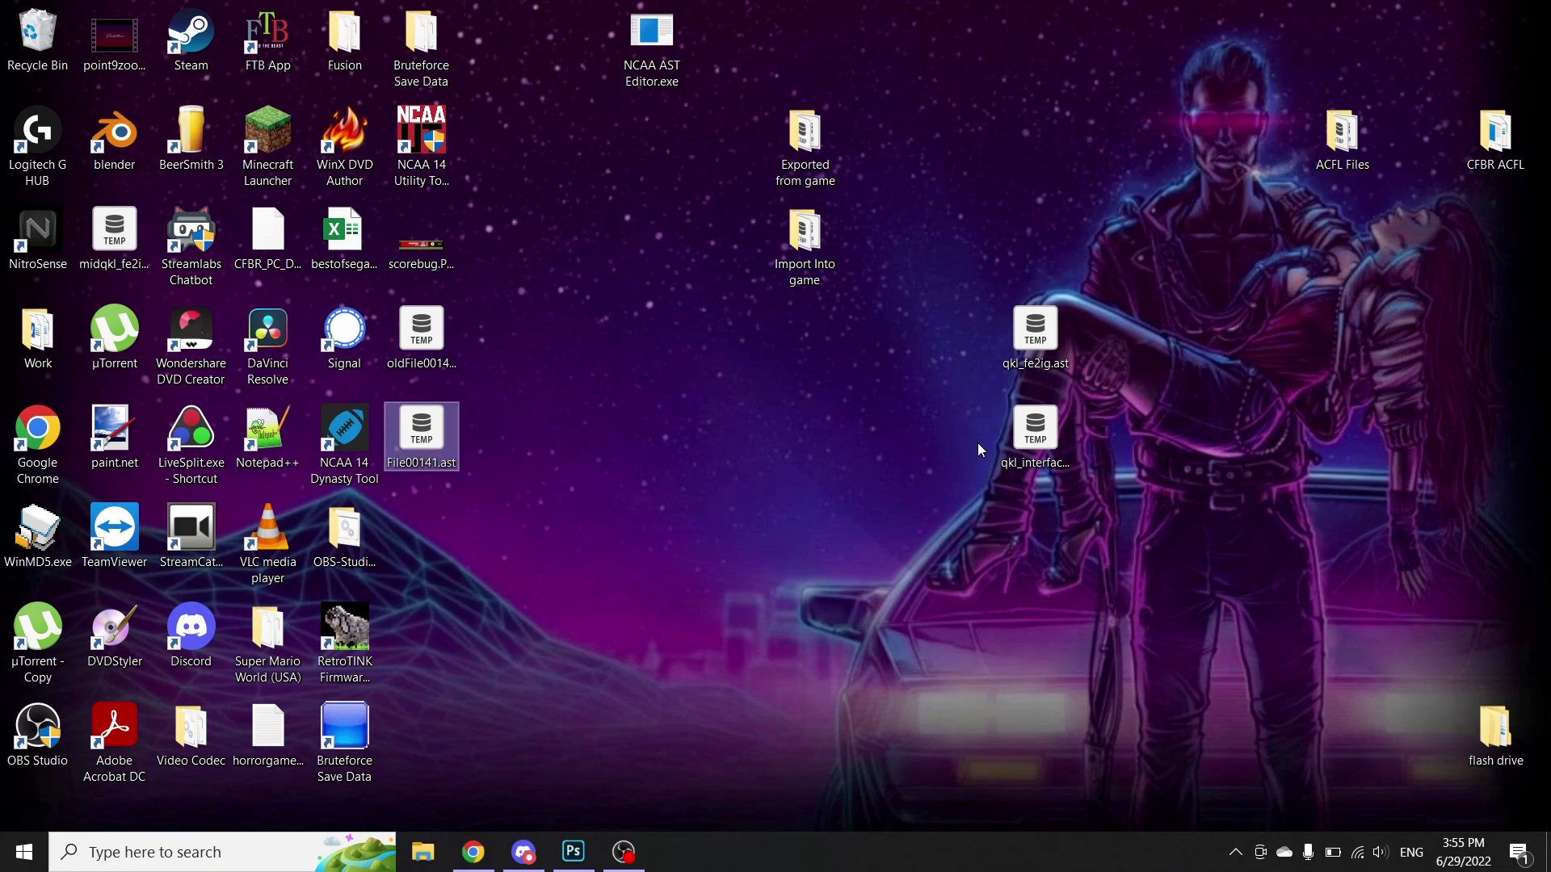
Step: Rename qkl_interface.ast on the desktop as oldqkl_interface.ast
right_click(1068, 462)
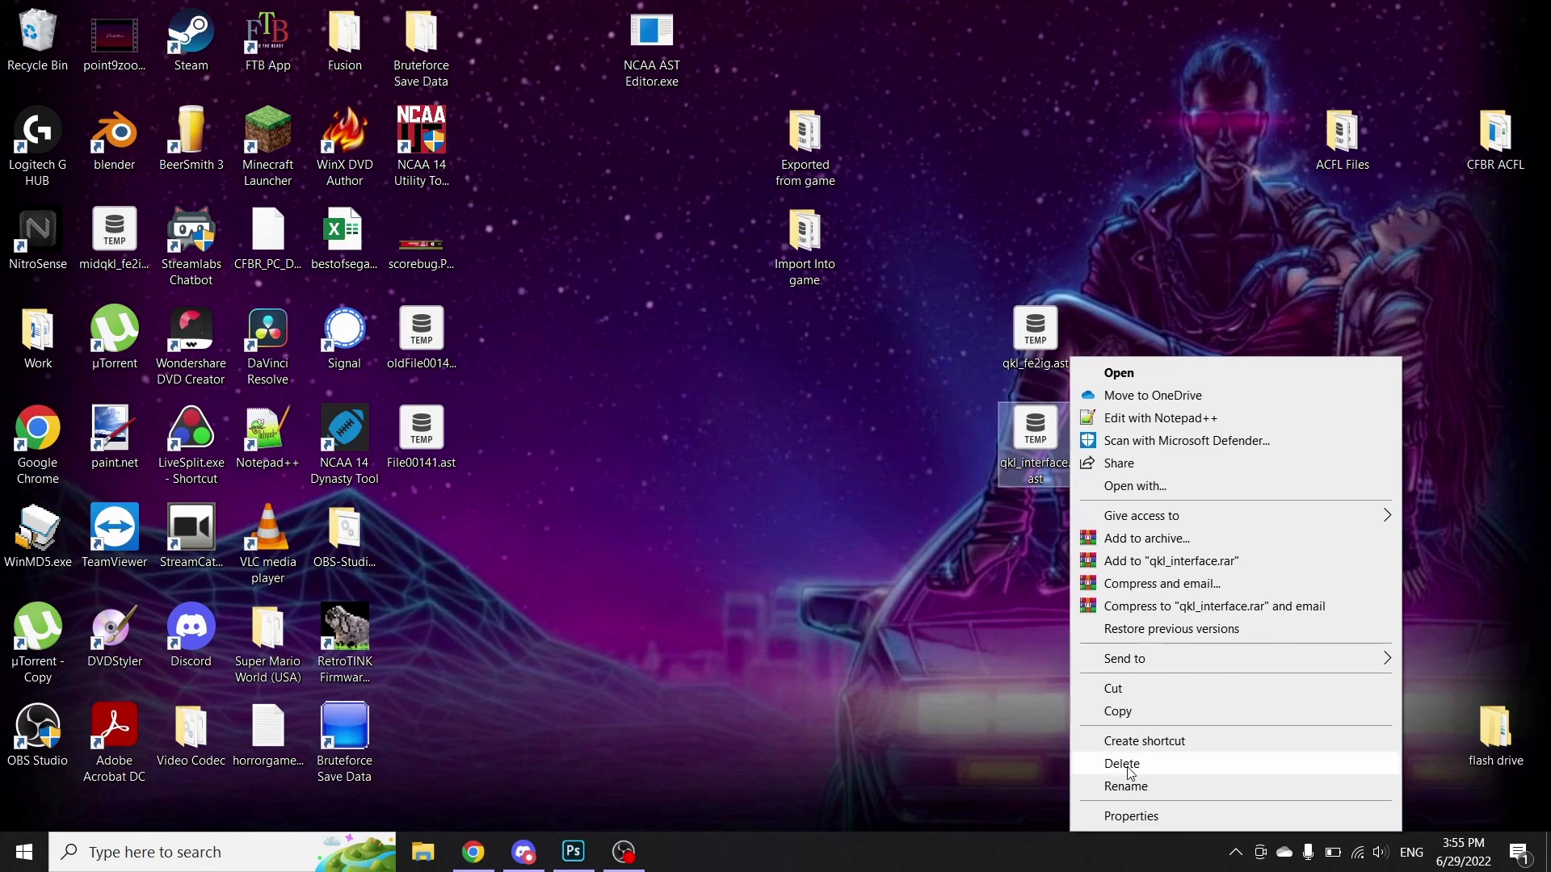
left_click(1131, 787)
left_click(1002, 462)
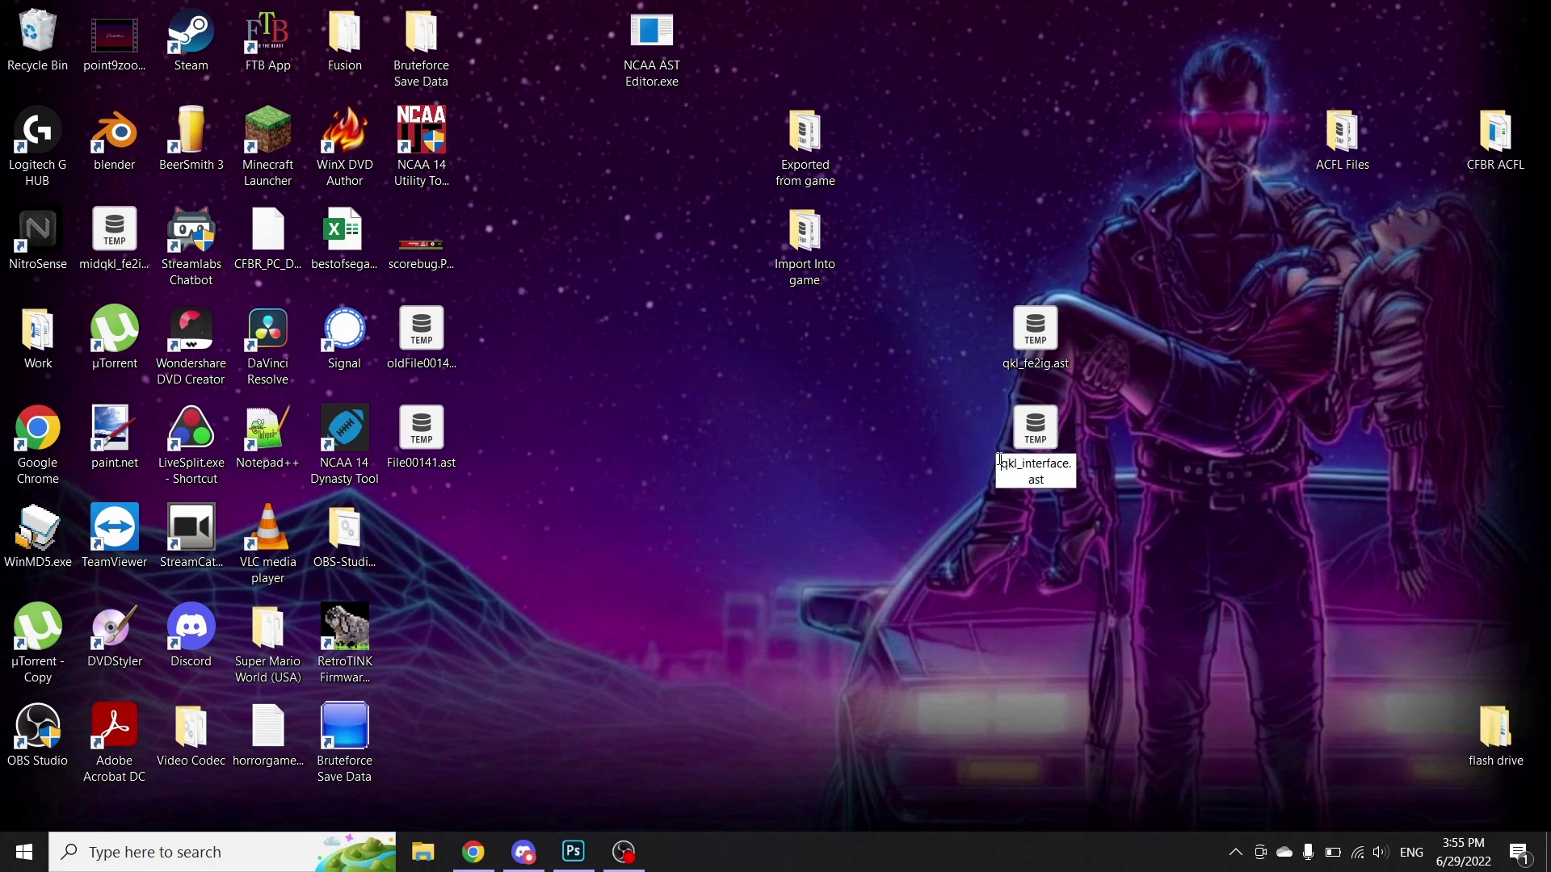
type("old")
key("Return")
Step: Restart the NCAA AST Editor and load oldqkl_interface.ast from the desktop
left_click(672, 85)
double_click(670, 84)
left_click(155, 95)
left_click(174, 116)
scroll(450, 444, "down", 2)
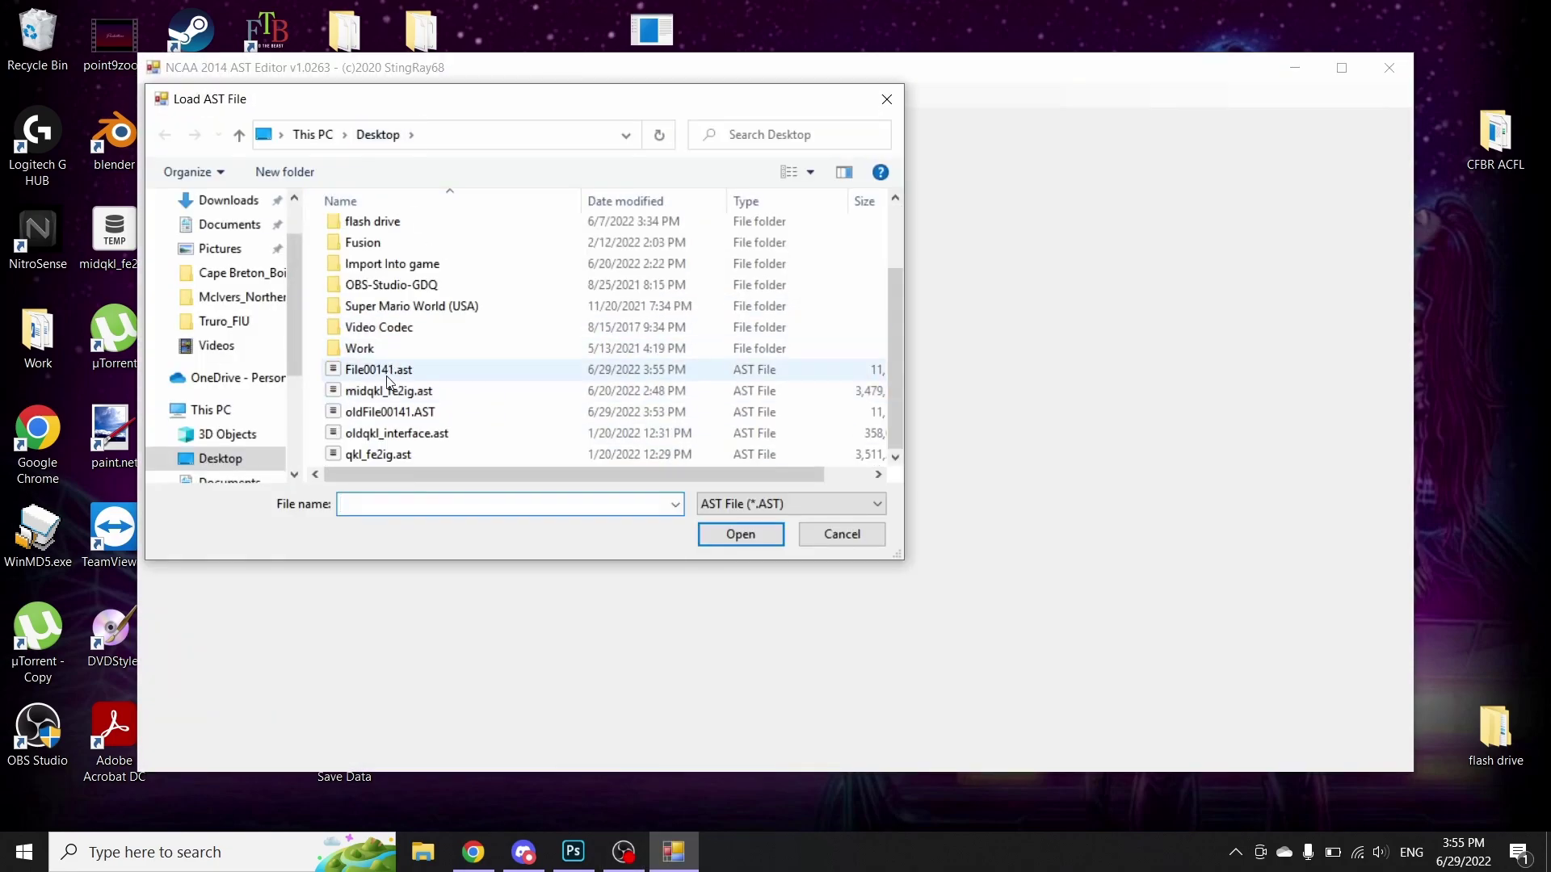
double_click(396, 434)
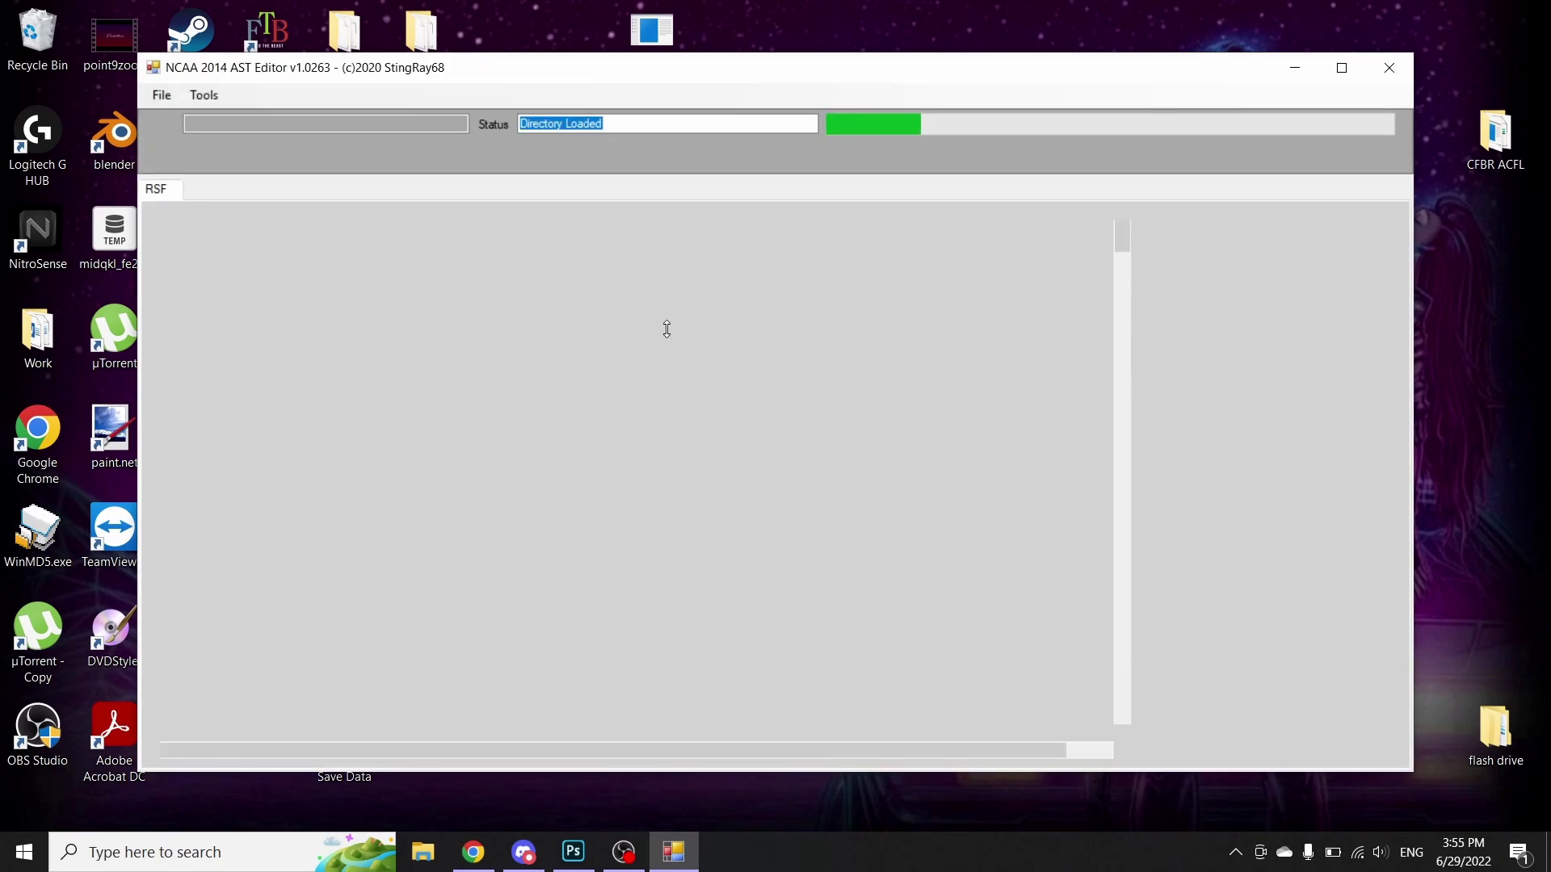
Step: Replace entry 141 (QBMS 8D) with the modified File00141.ast from the desktop
scroll(416, 347, "down", 20)
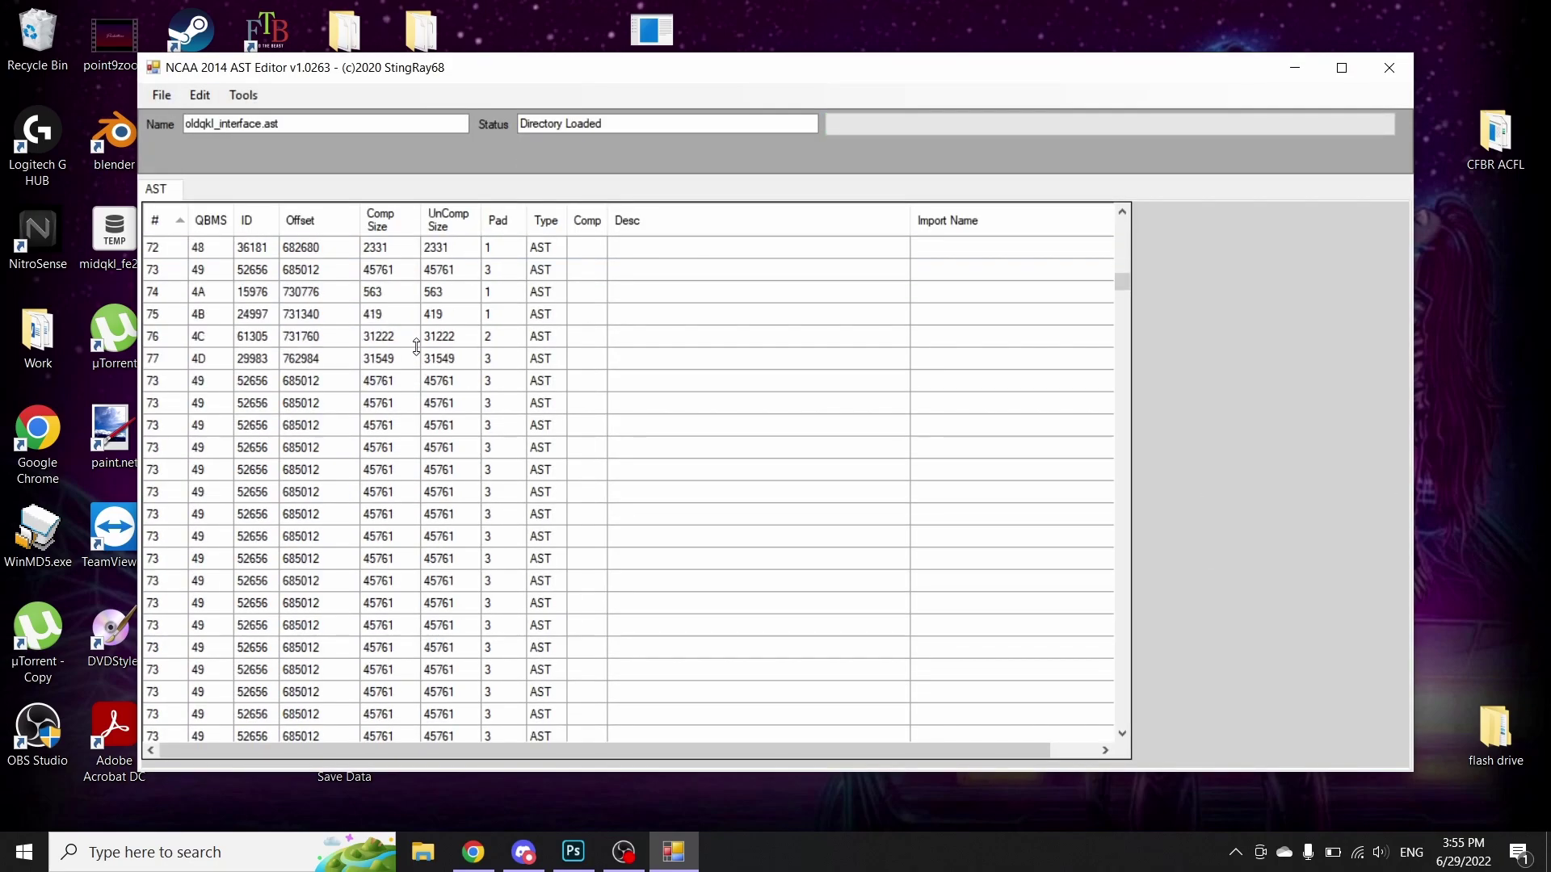
scroll(399, 365, "down", 10)
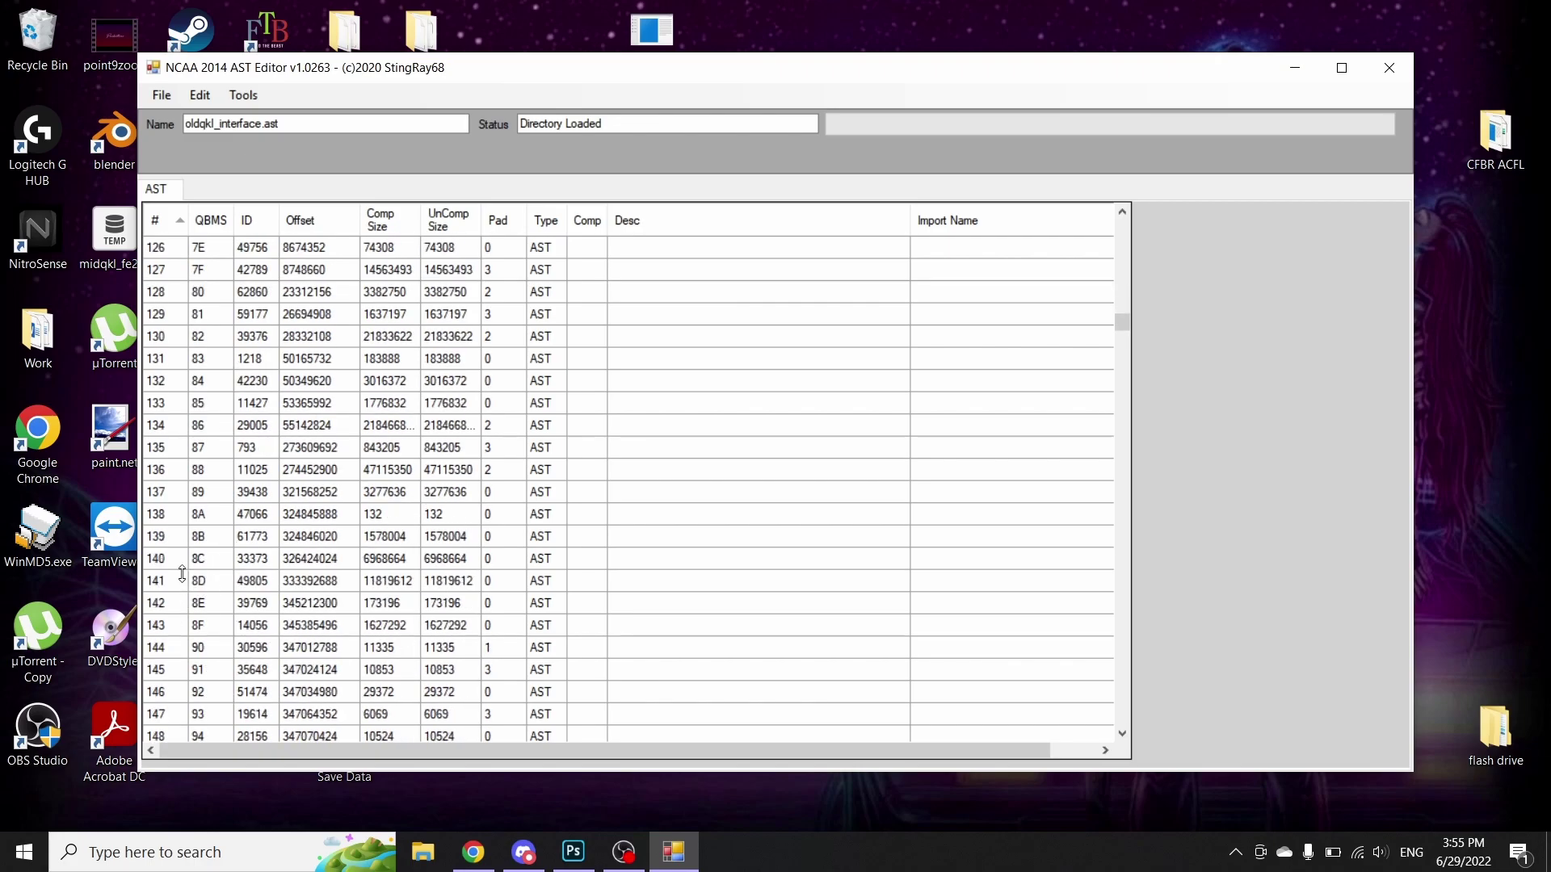
left_click(194, 580)
right_click(195, 579)
left_click(299, 614)
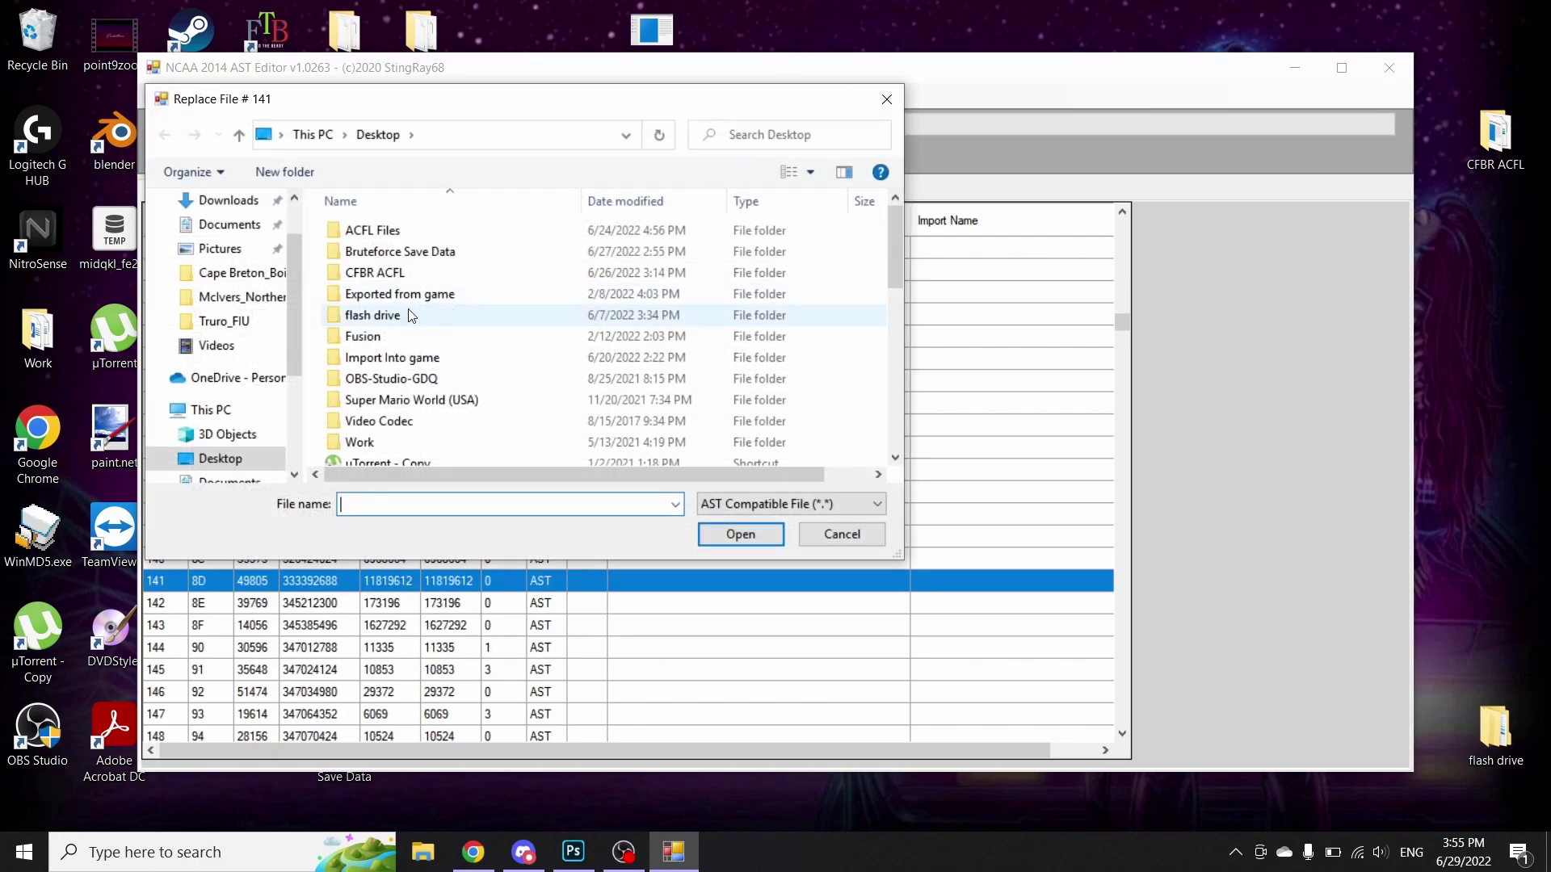
scroll(390, 341, "down", 4)
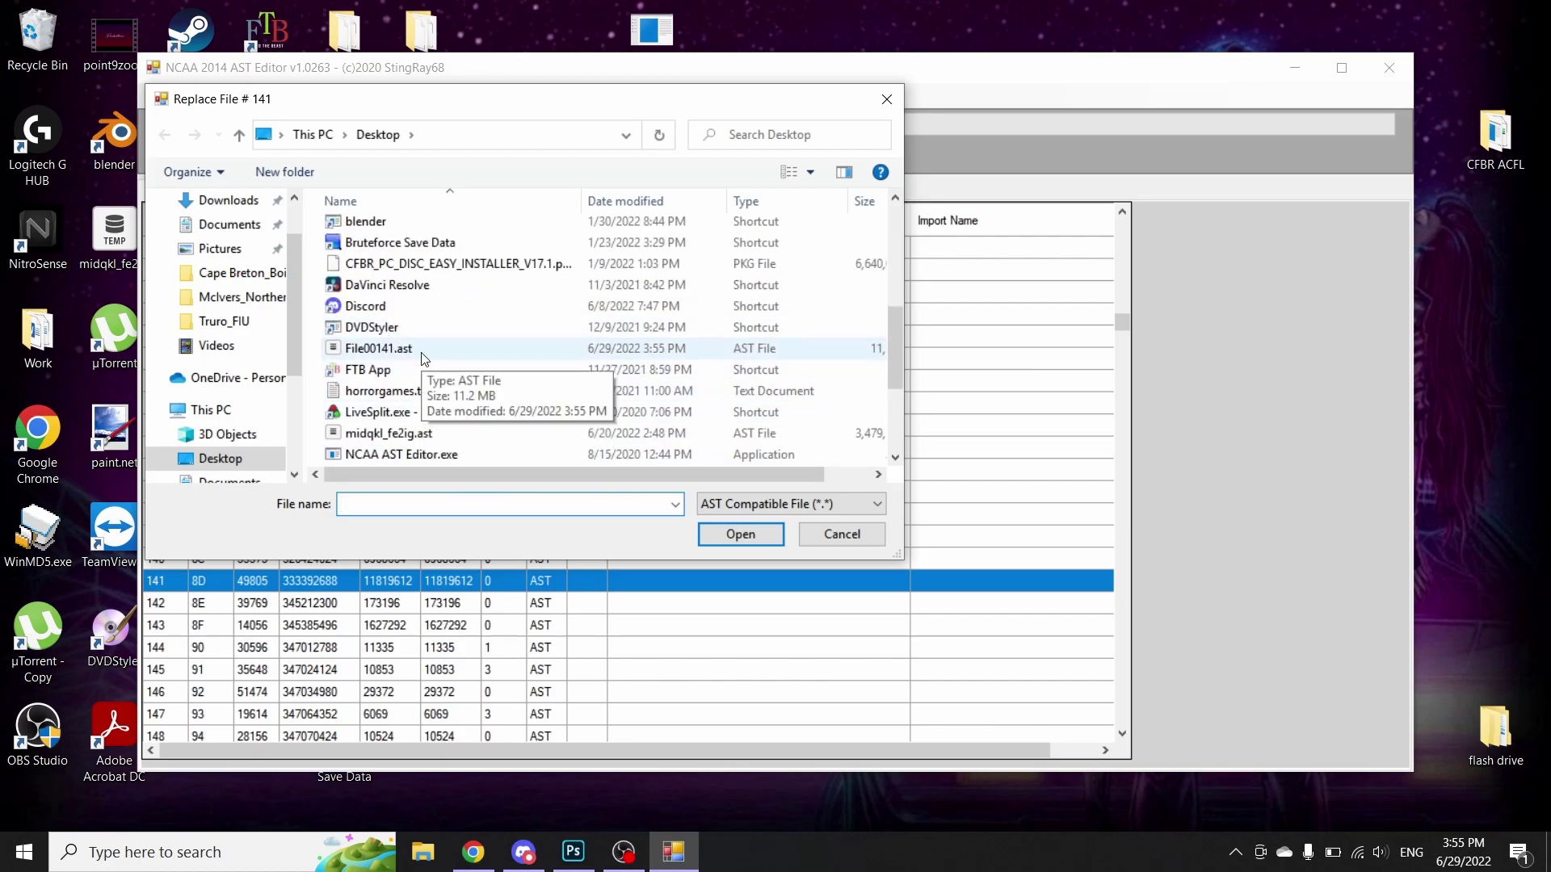
double_click(390, 348)
Step: Save the updated archive to the desktop as qkl_interface.ast and close the editor
left_click(161, 95)
left_click(194, 156)
left_click(396, 392)
left_click(295, 464)
left_click(295, 463)
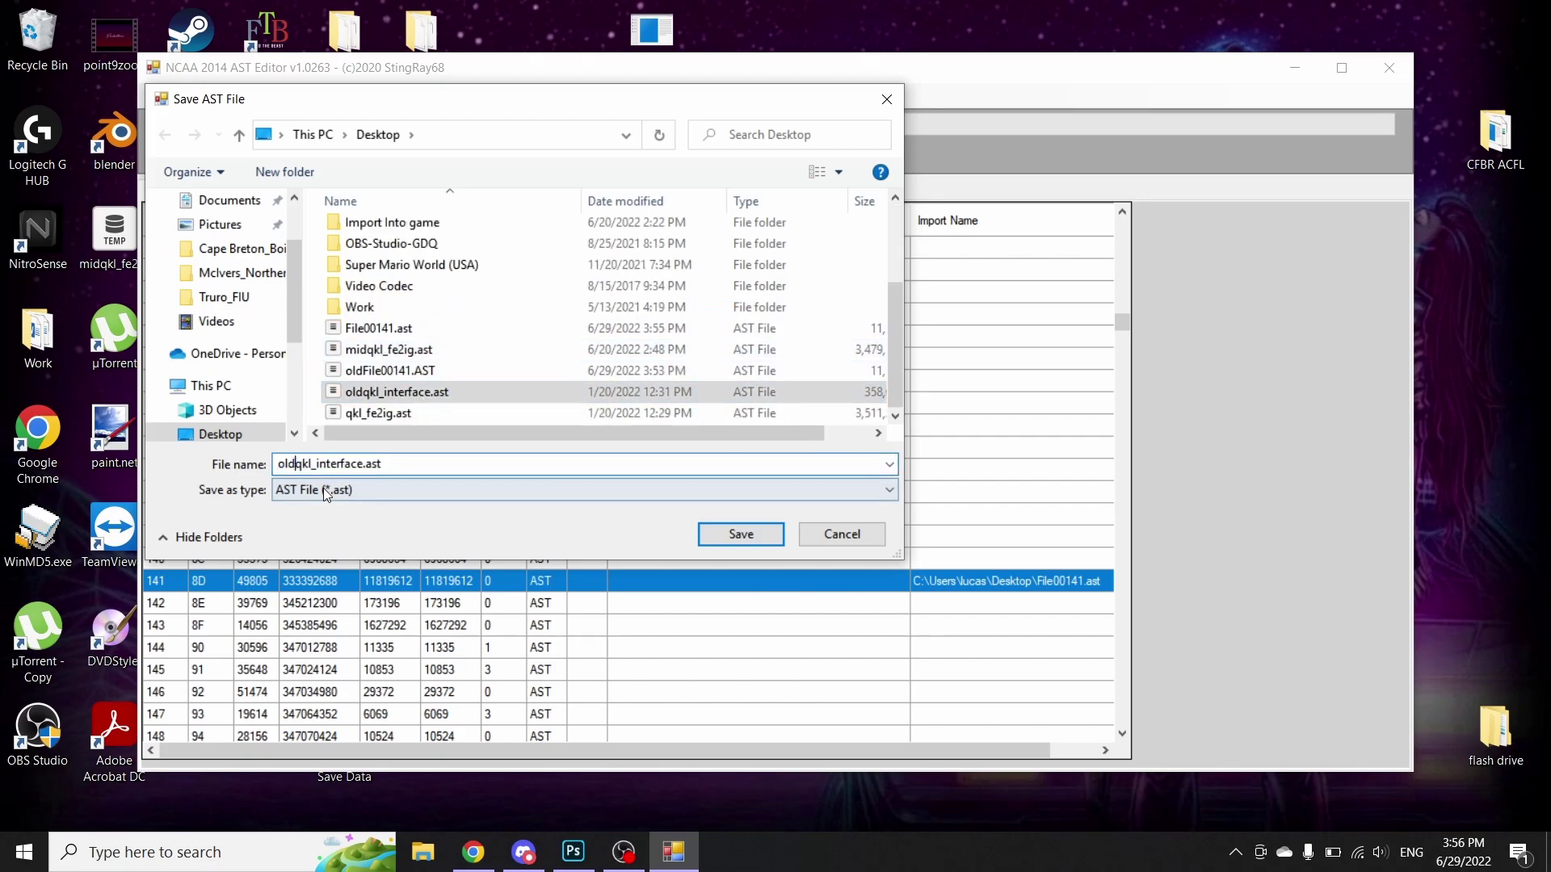
key("BackSpace")
key("BackSpace")
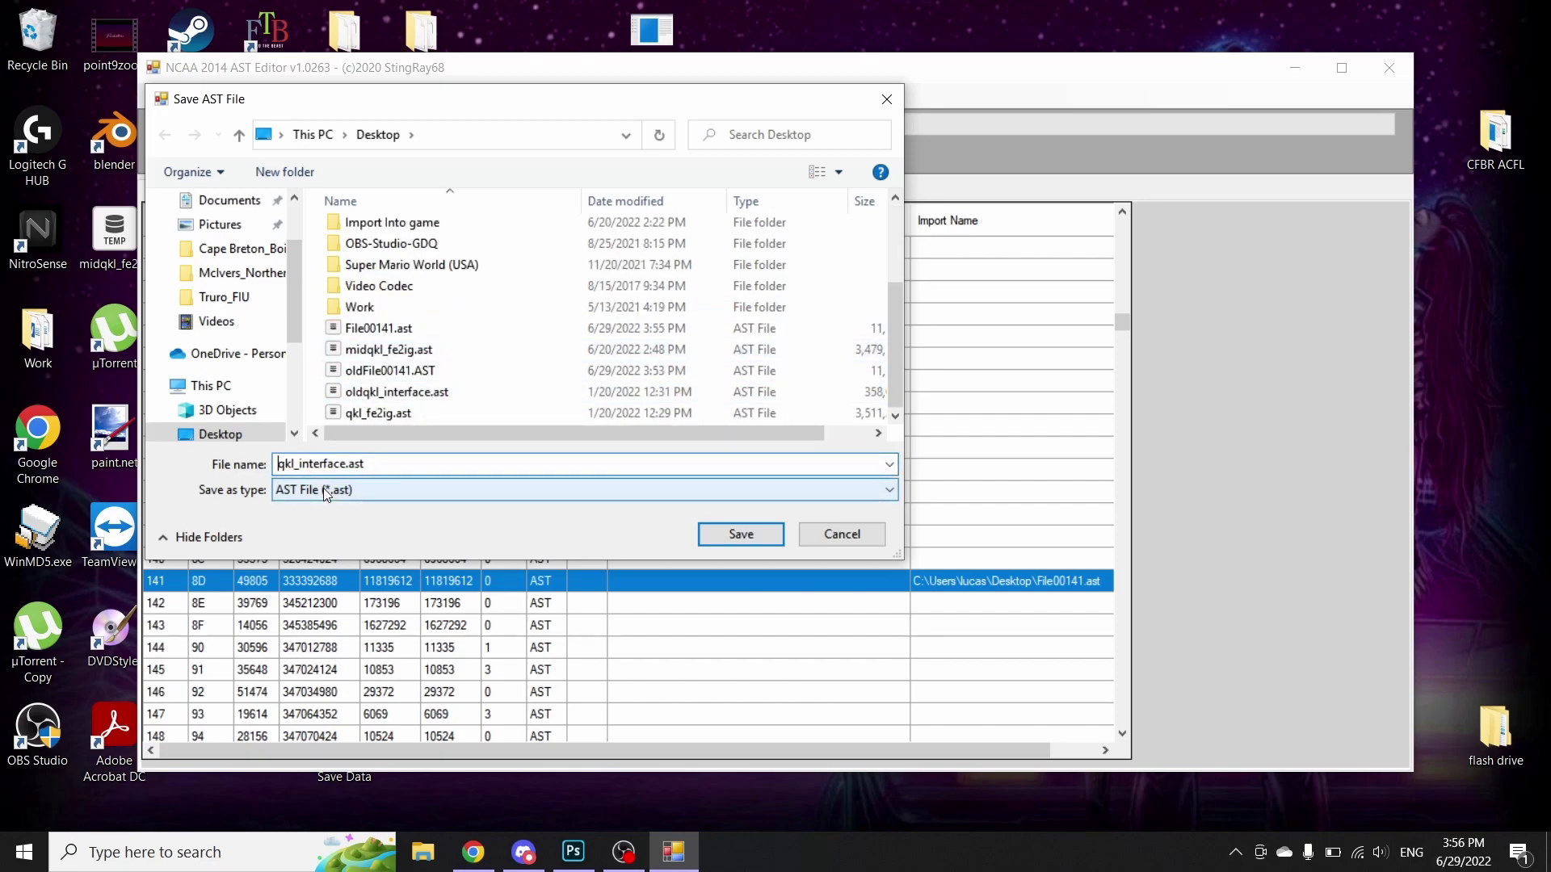
key("Return")
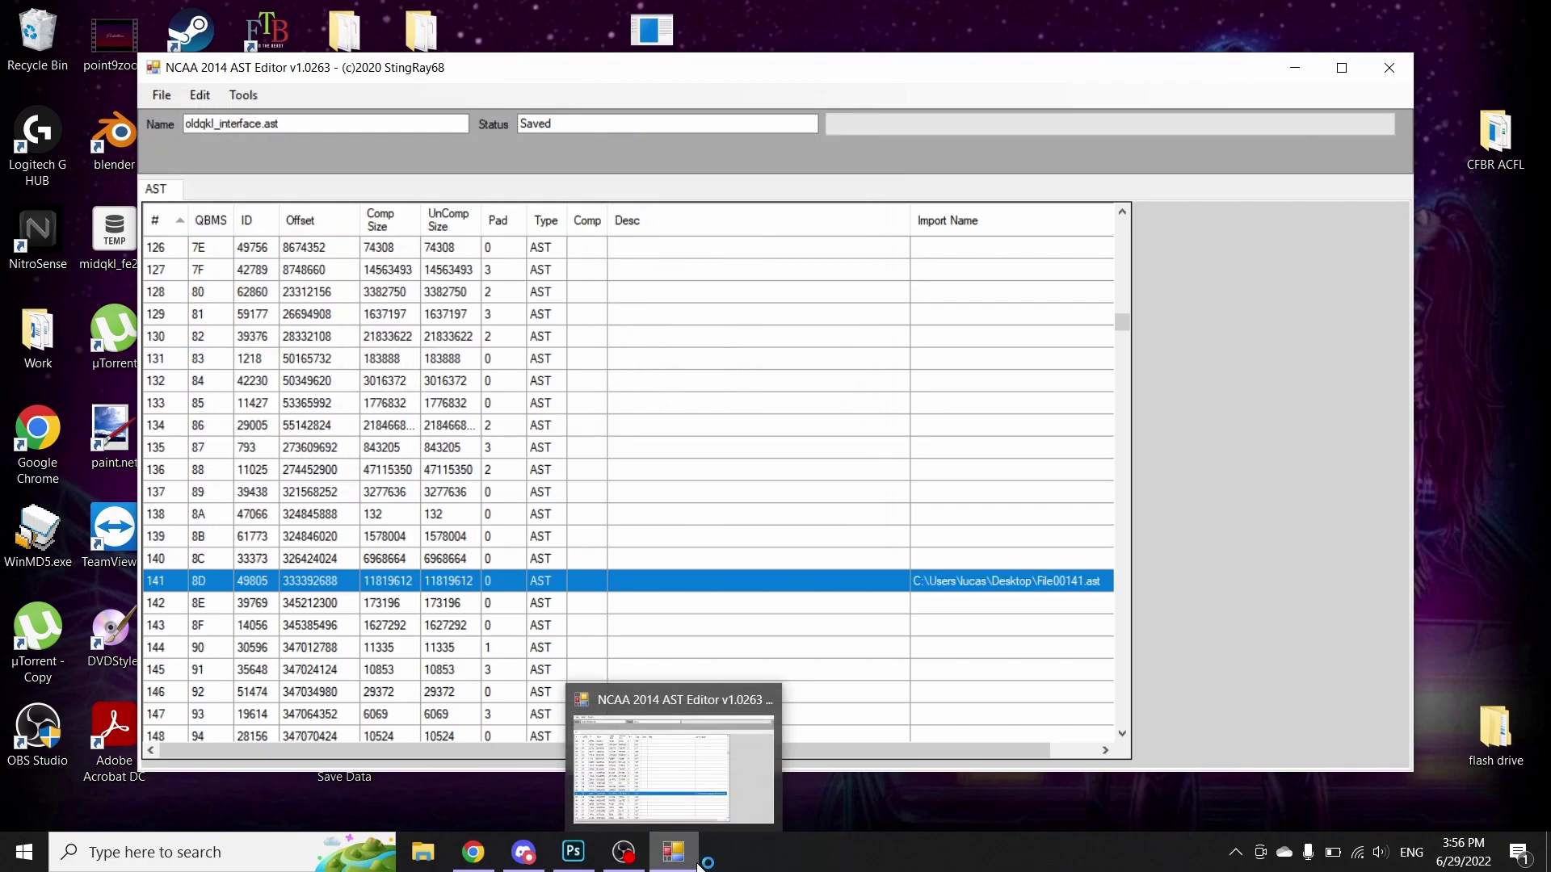
left_click(1391, 67)
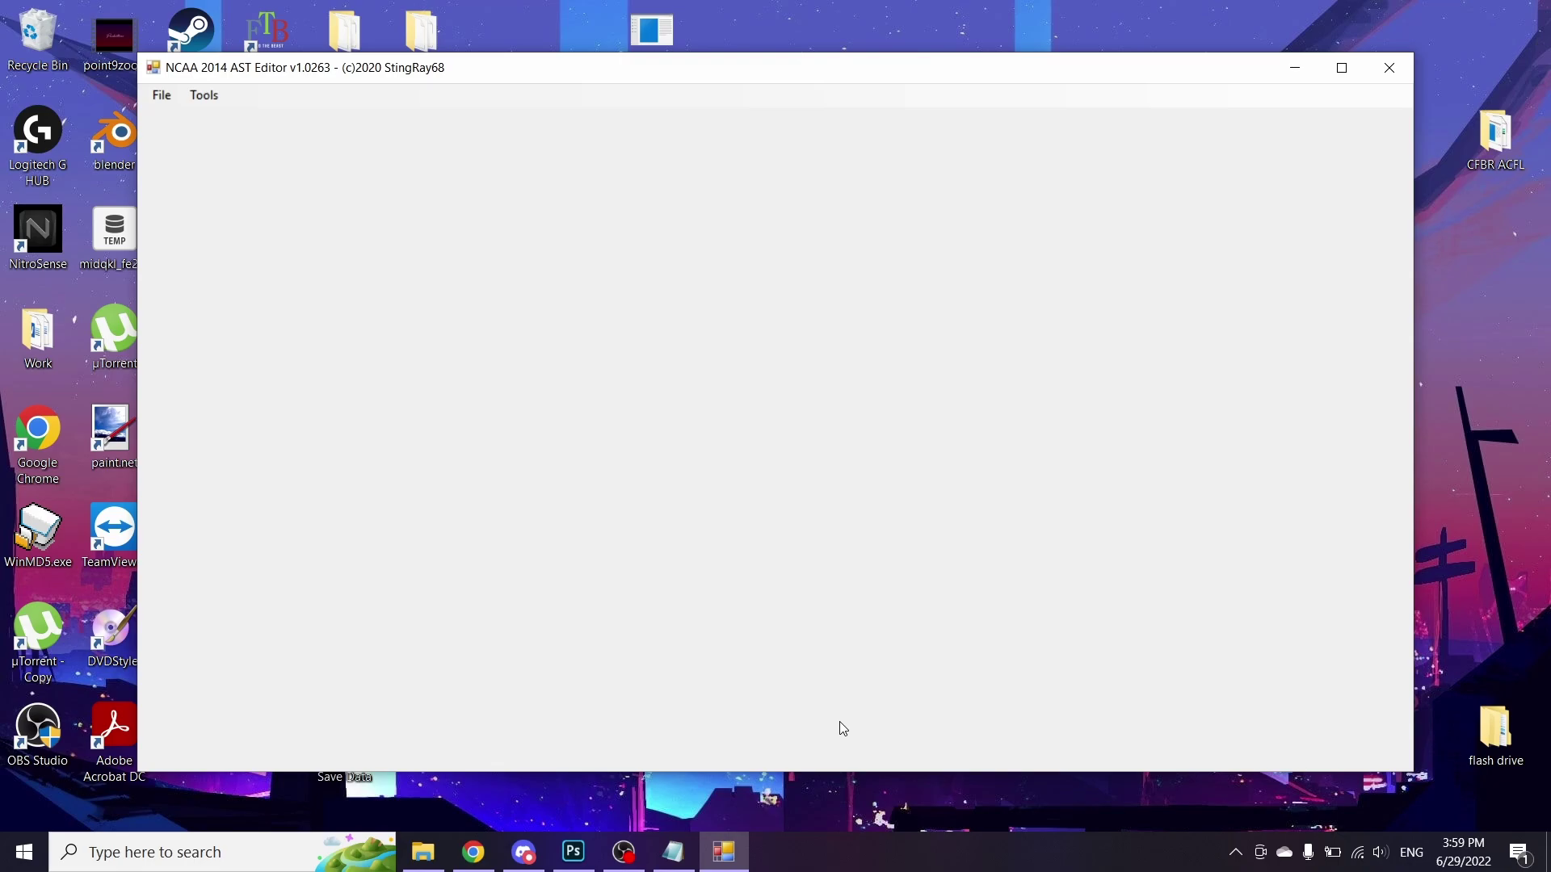
Step: Load qkl_patch.ast from the desktop into the AST editor
left_click(161, 95)
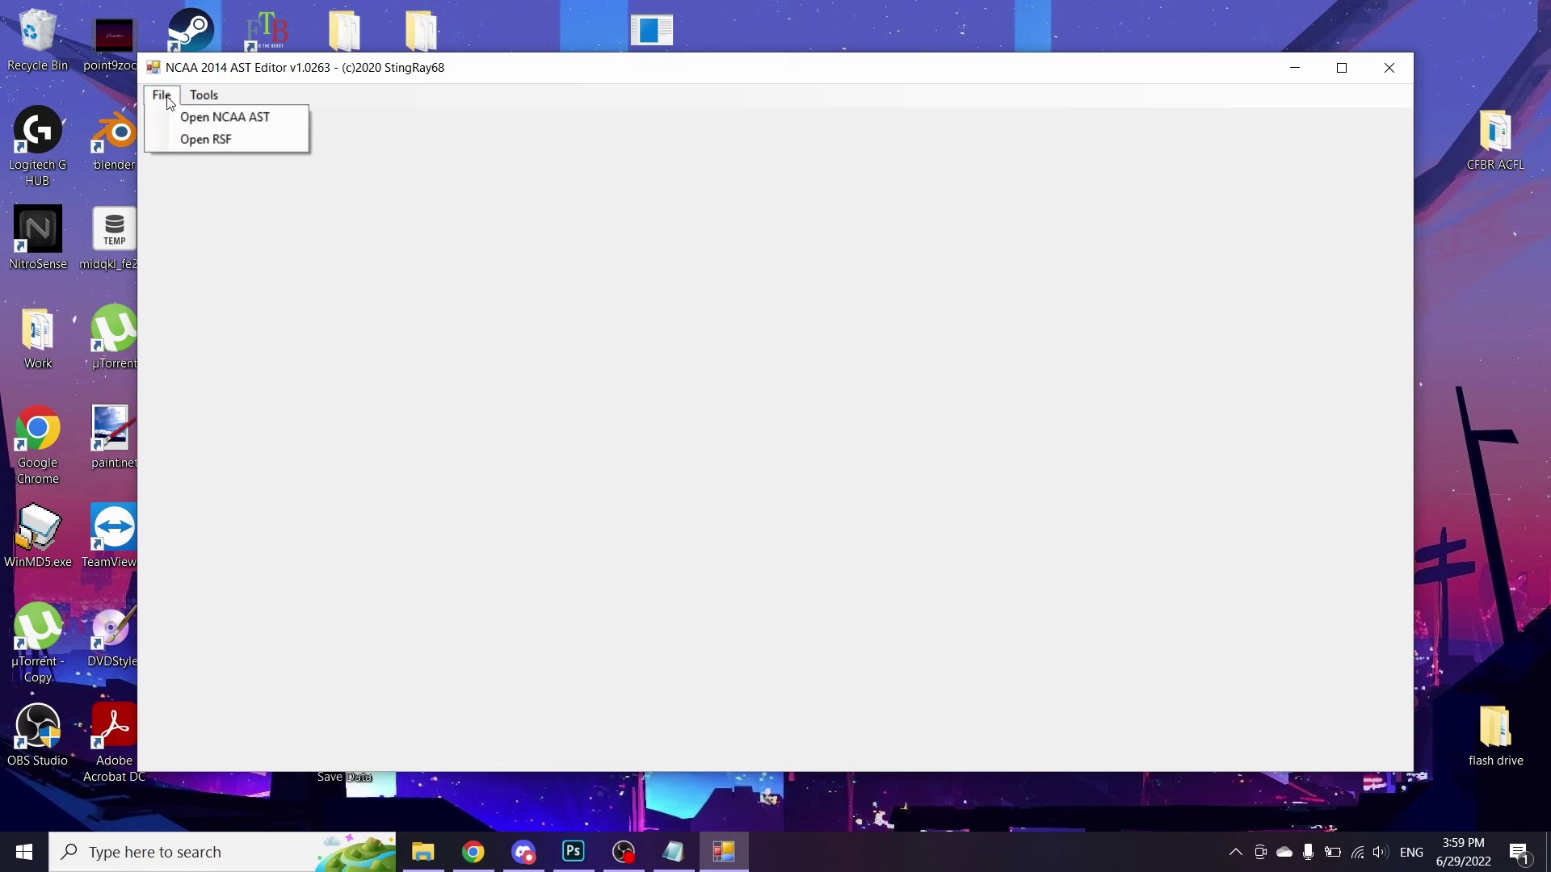
left_click(187, 114)
scroll(461, 447, "down", 2)
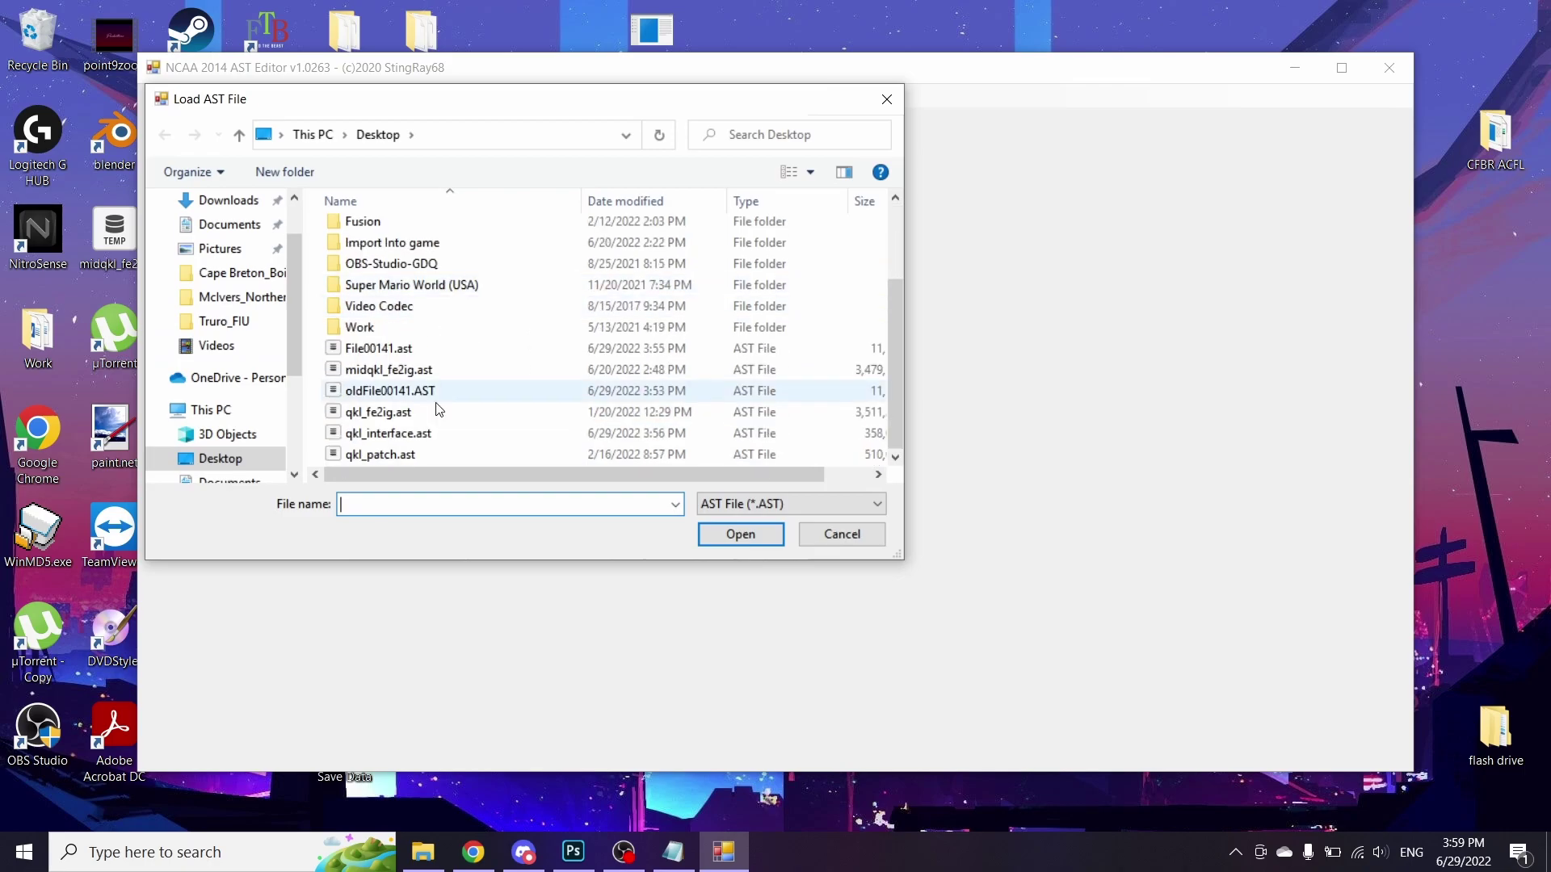
double_click(415, 454)
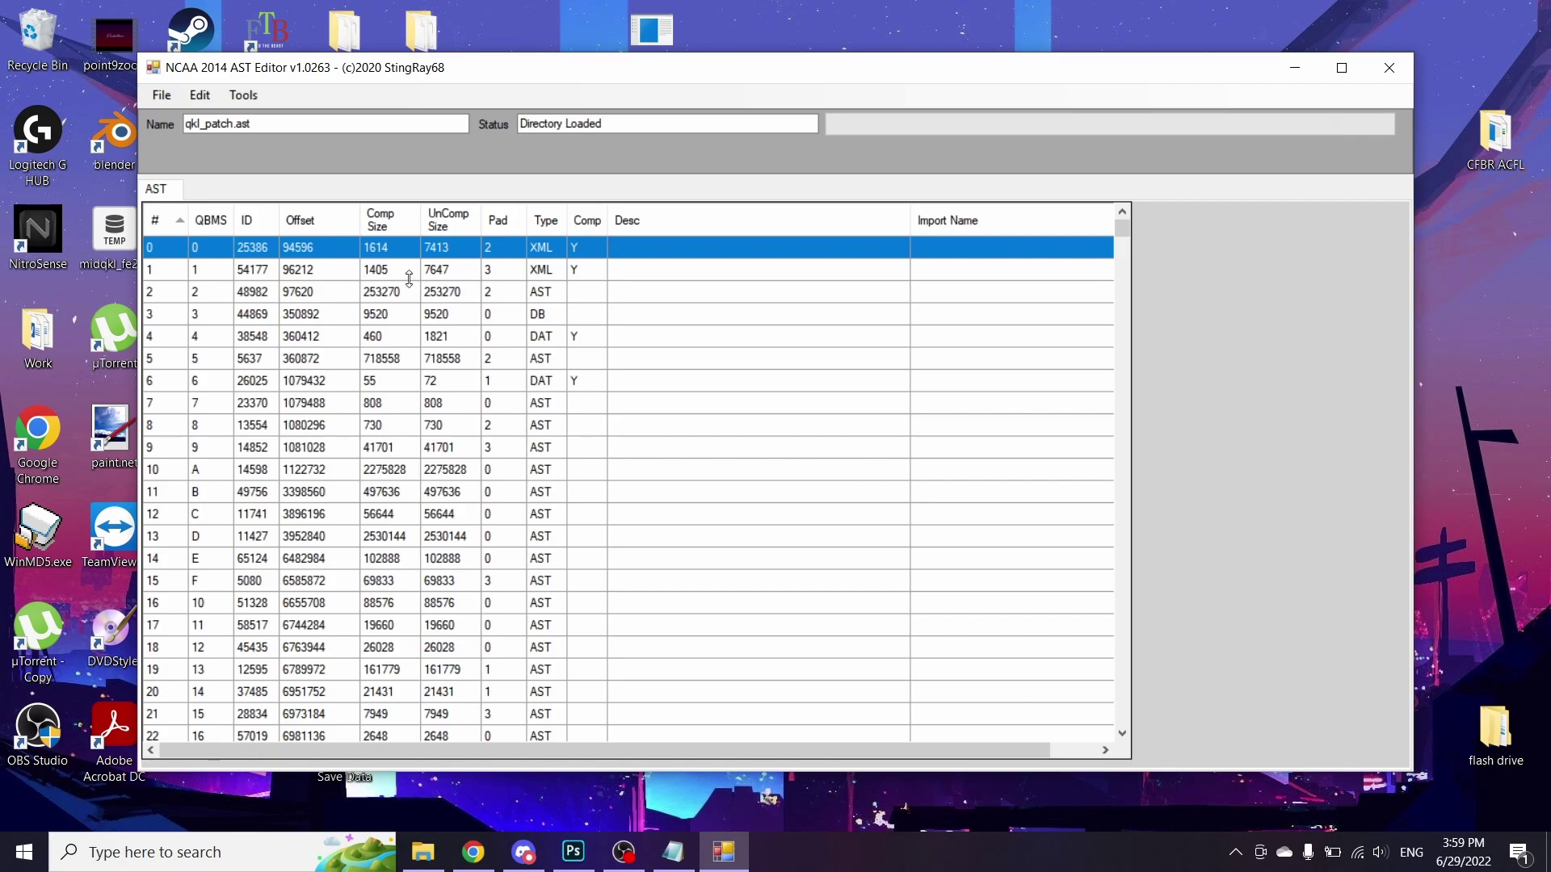
Step: Extract entry 5 (QBMS 5) of the patch archive to the desktop
left_click(154, 361)
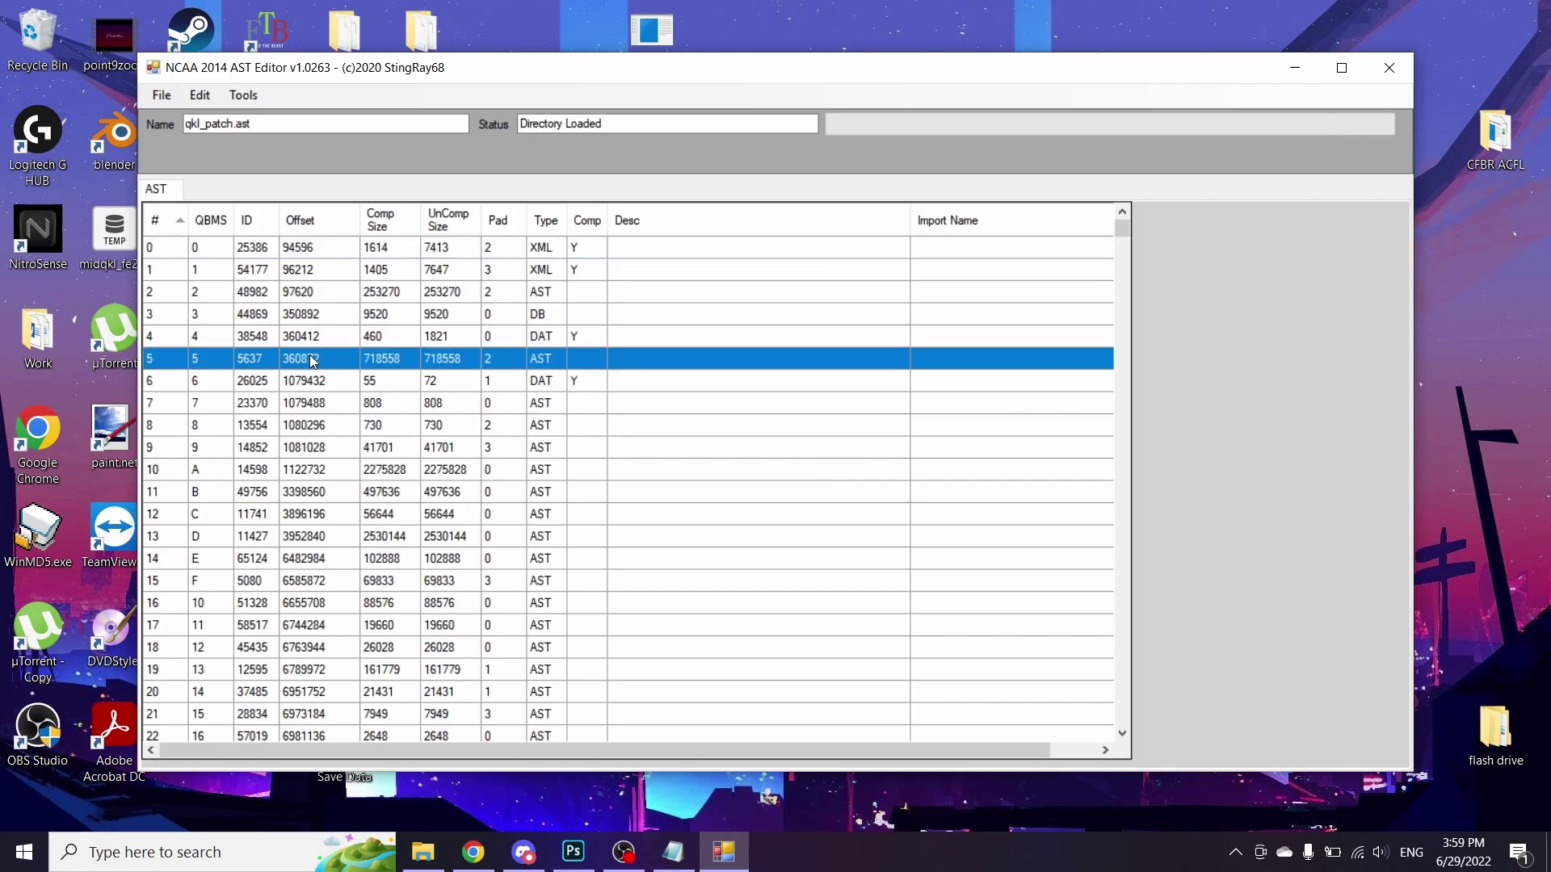
right_click(209, 370)
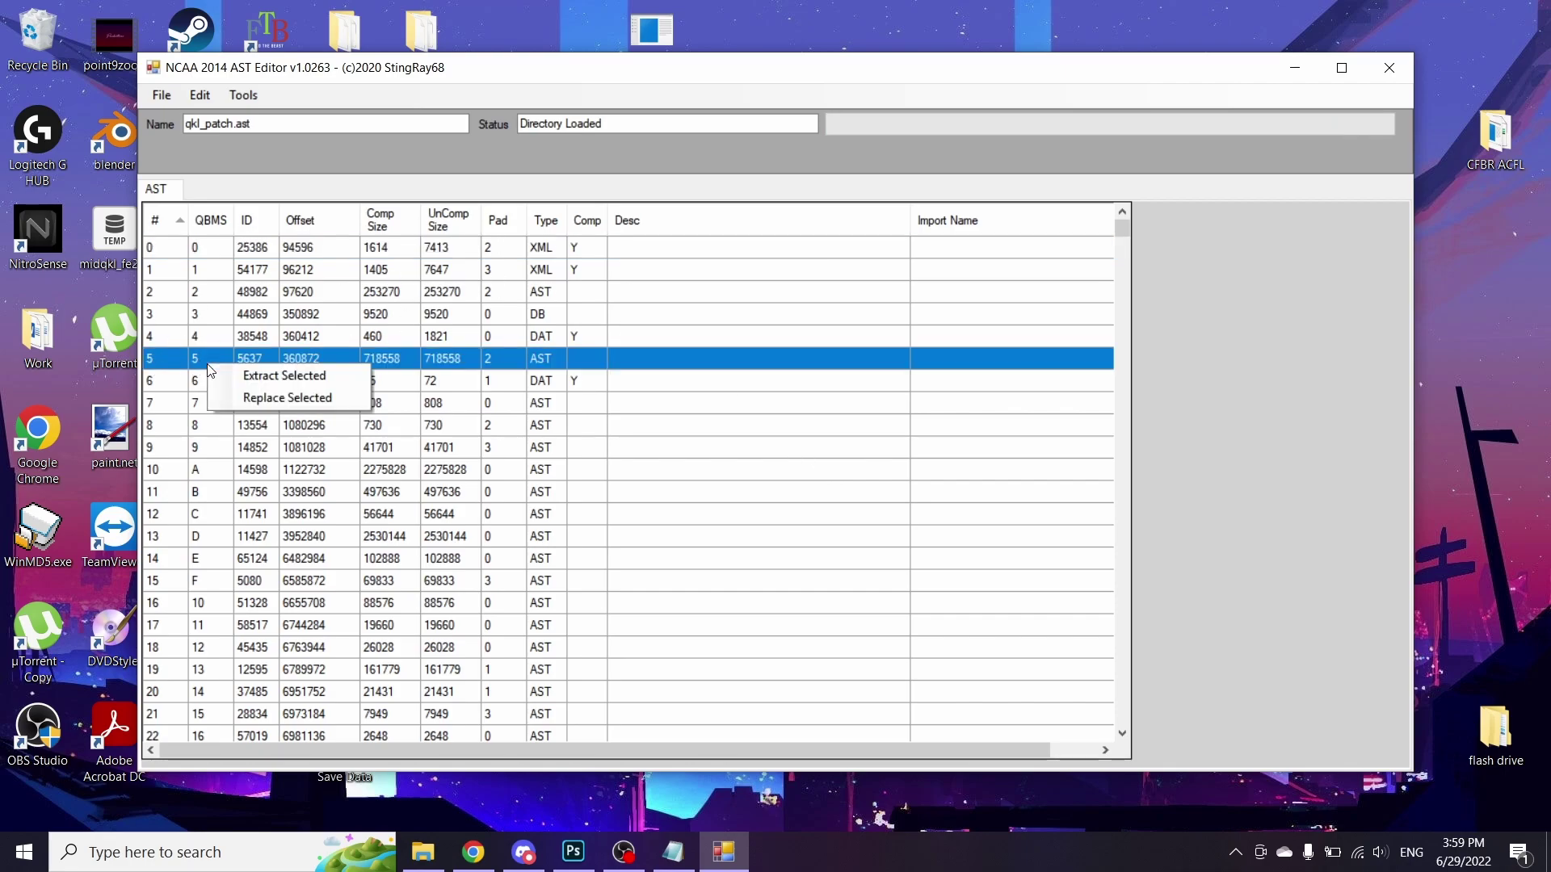
left_click(266, 371)
left_click(852, 618)
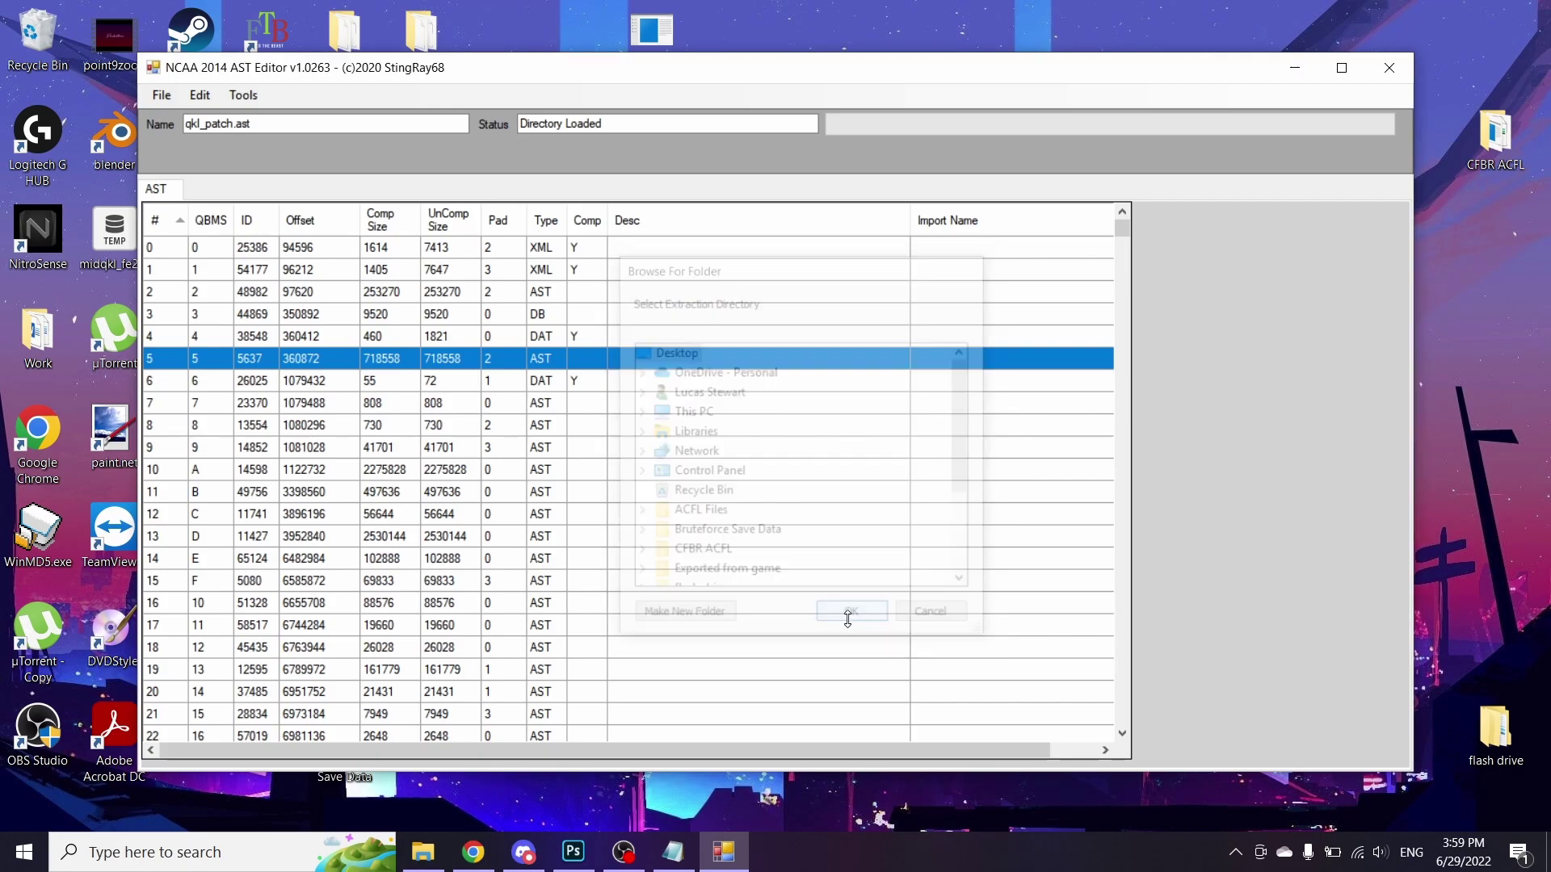
Step: Load the extracted File00005.AST from the desktop into the AST editor
left_click(162, 95)
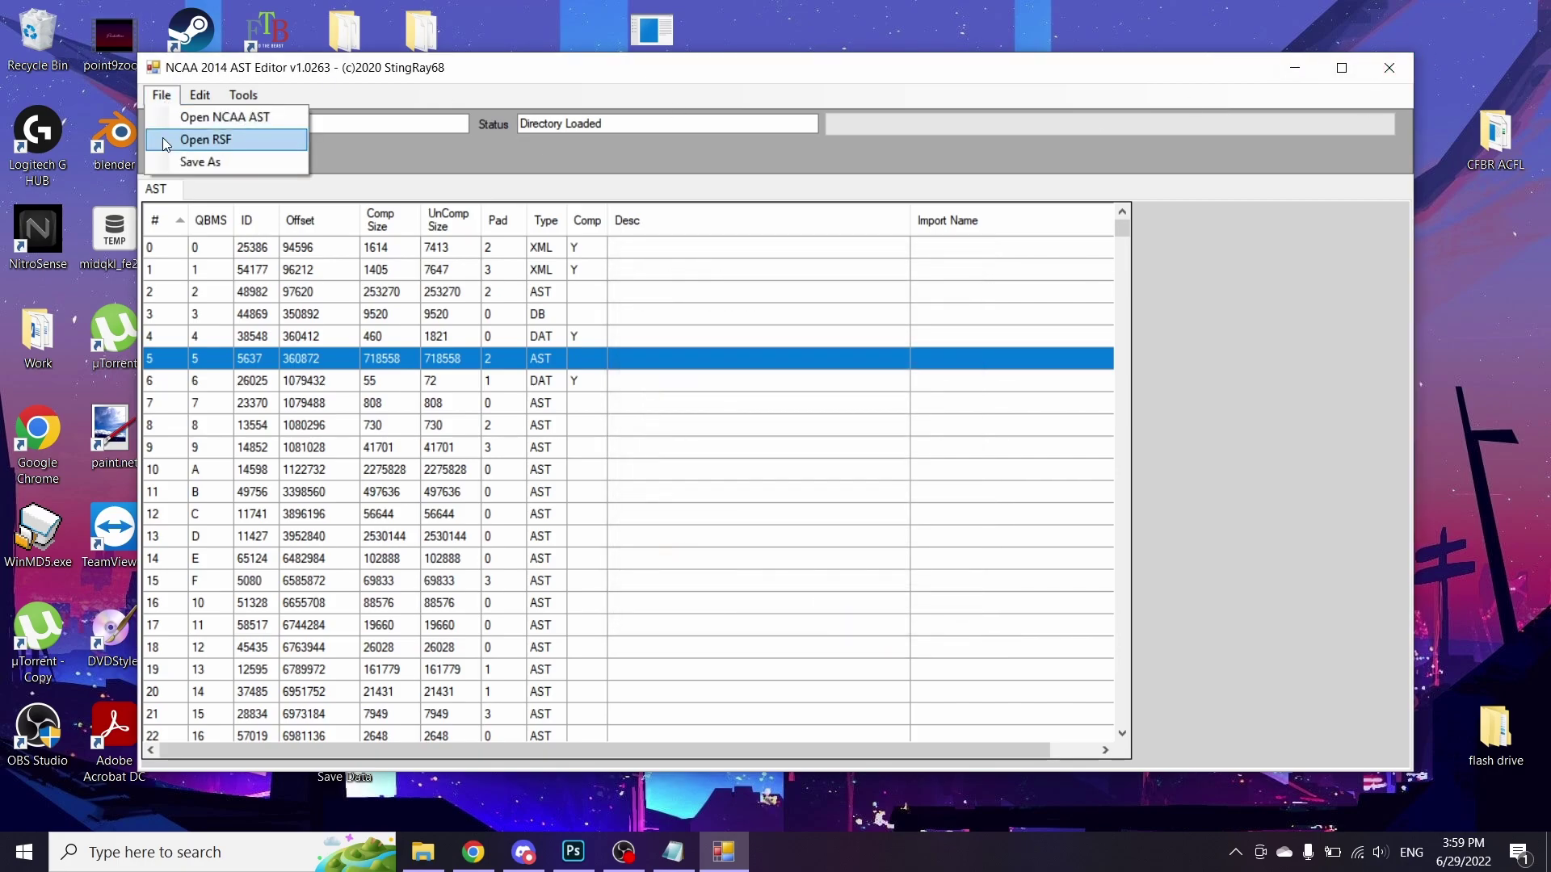
left_click(250, 125)
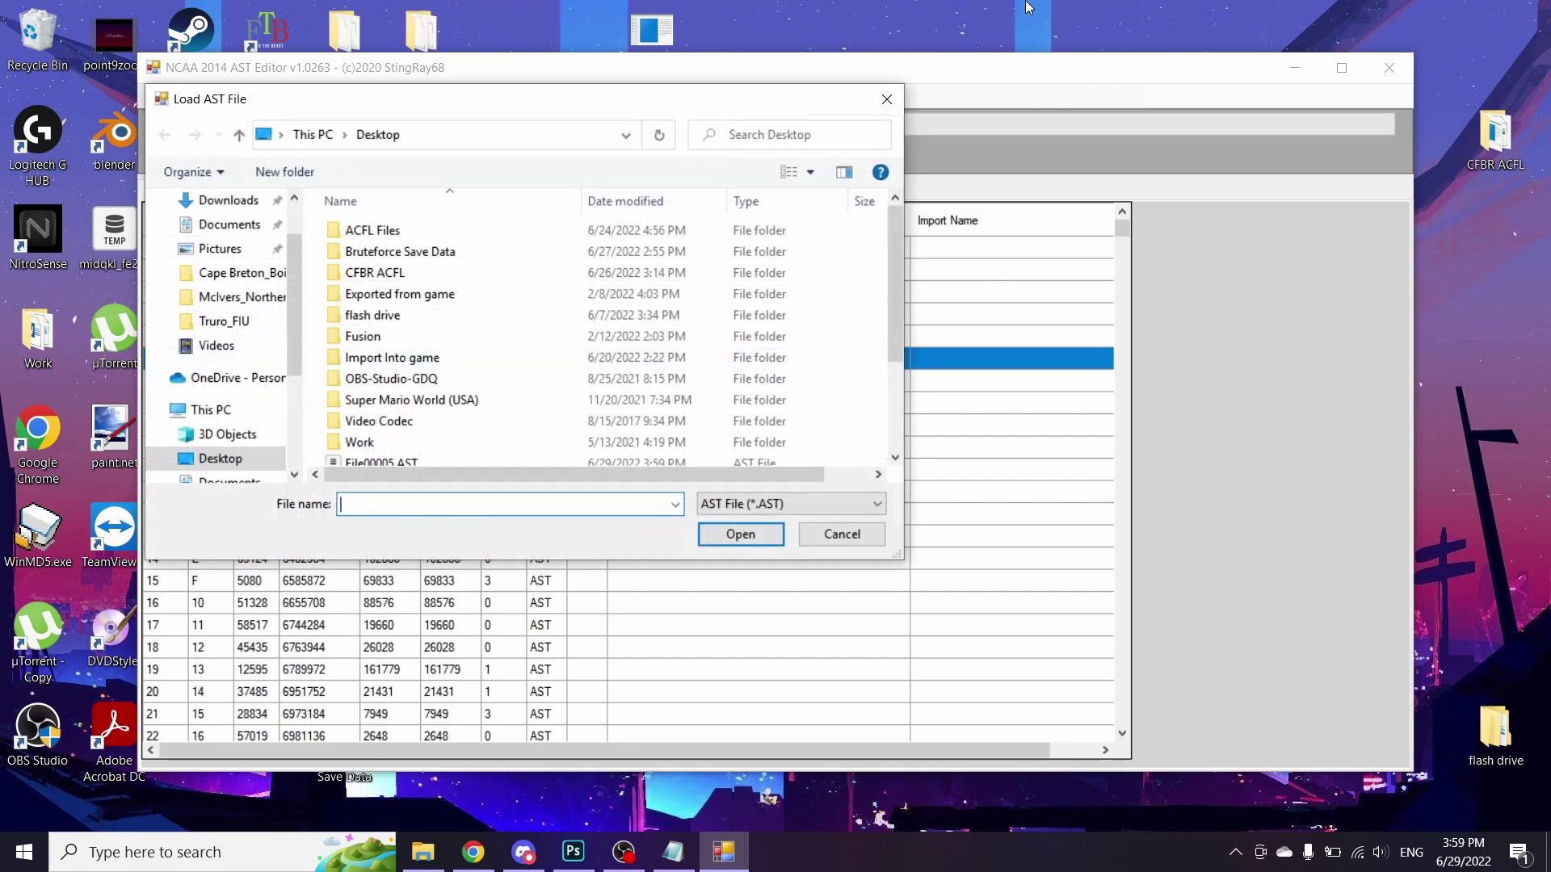
scroll(582, 445, "down", 2)
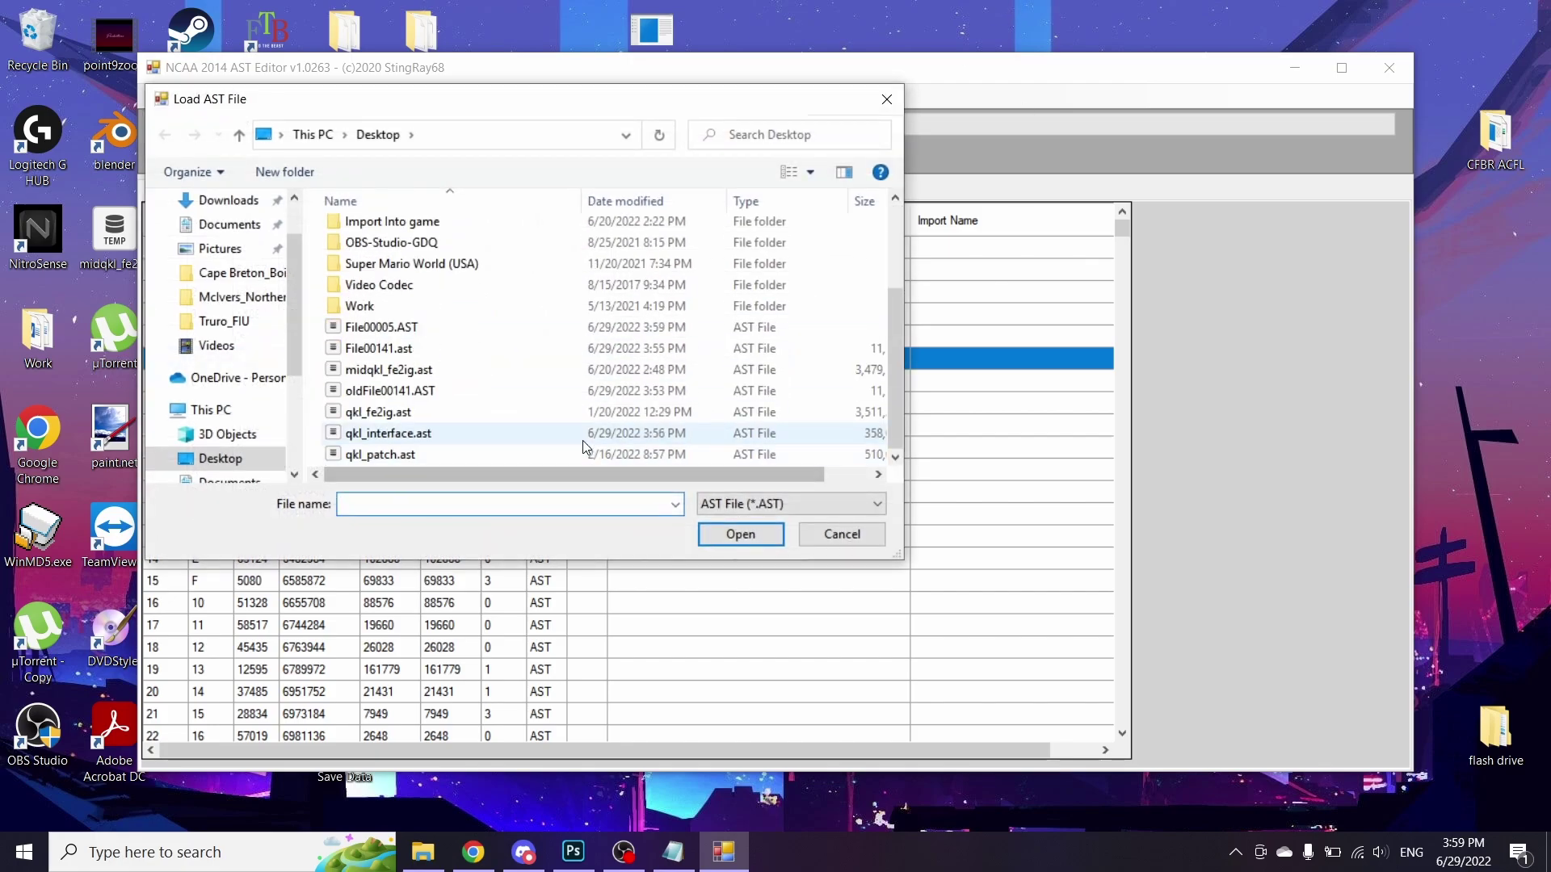
double_click(416, 328)
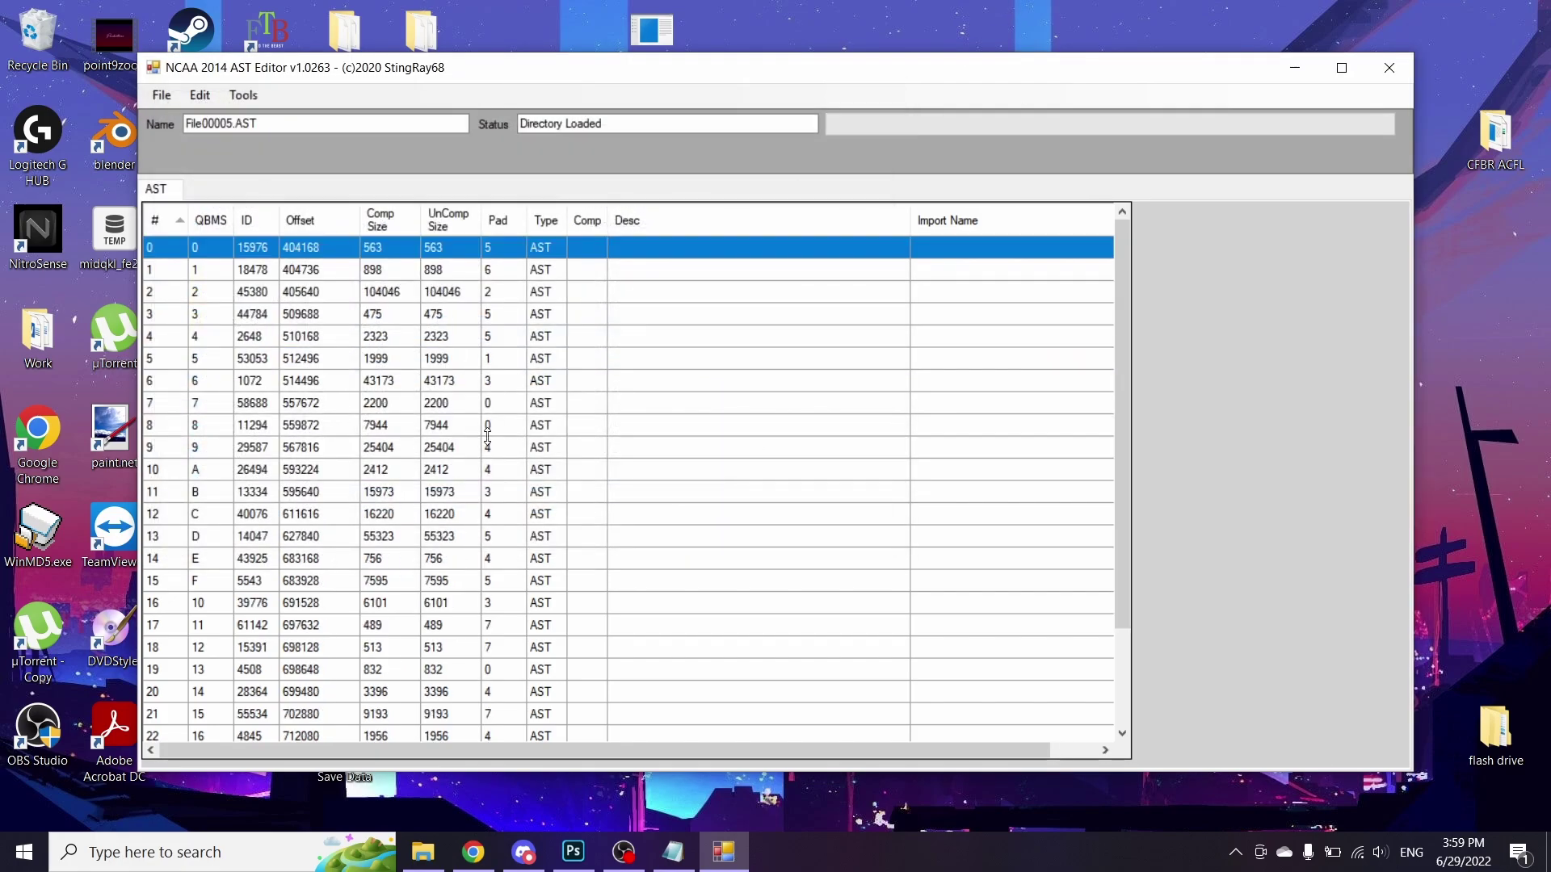
Step: Extract entry 13 (QBMS D) of File00005.AST to the desktop
left_click(240, 539)
right_click(240, 540)
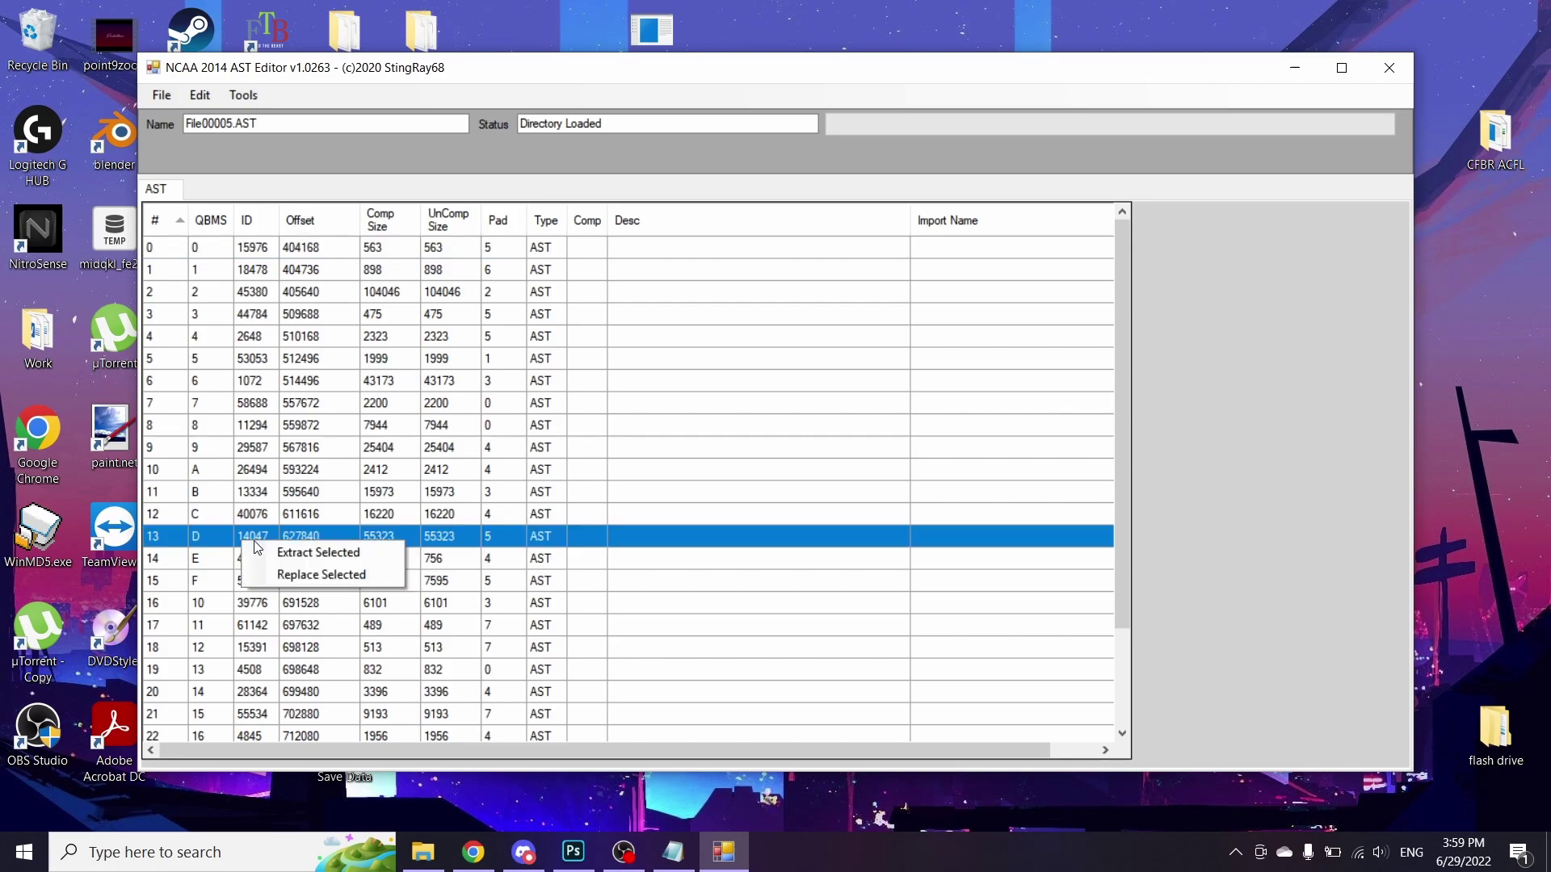
left_click(308, 554)
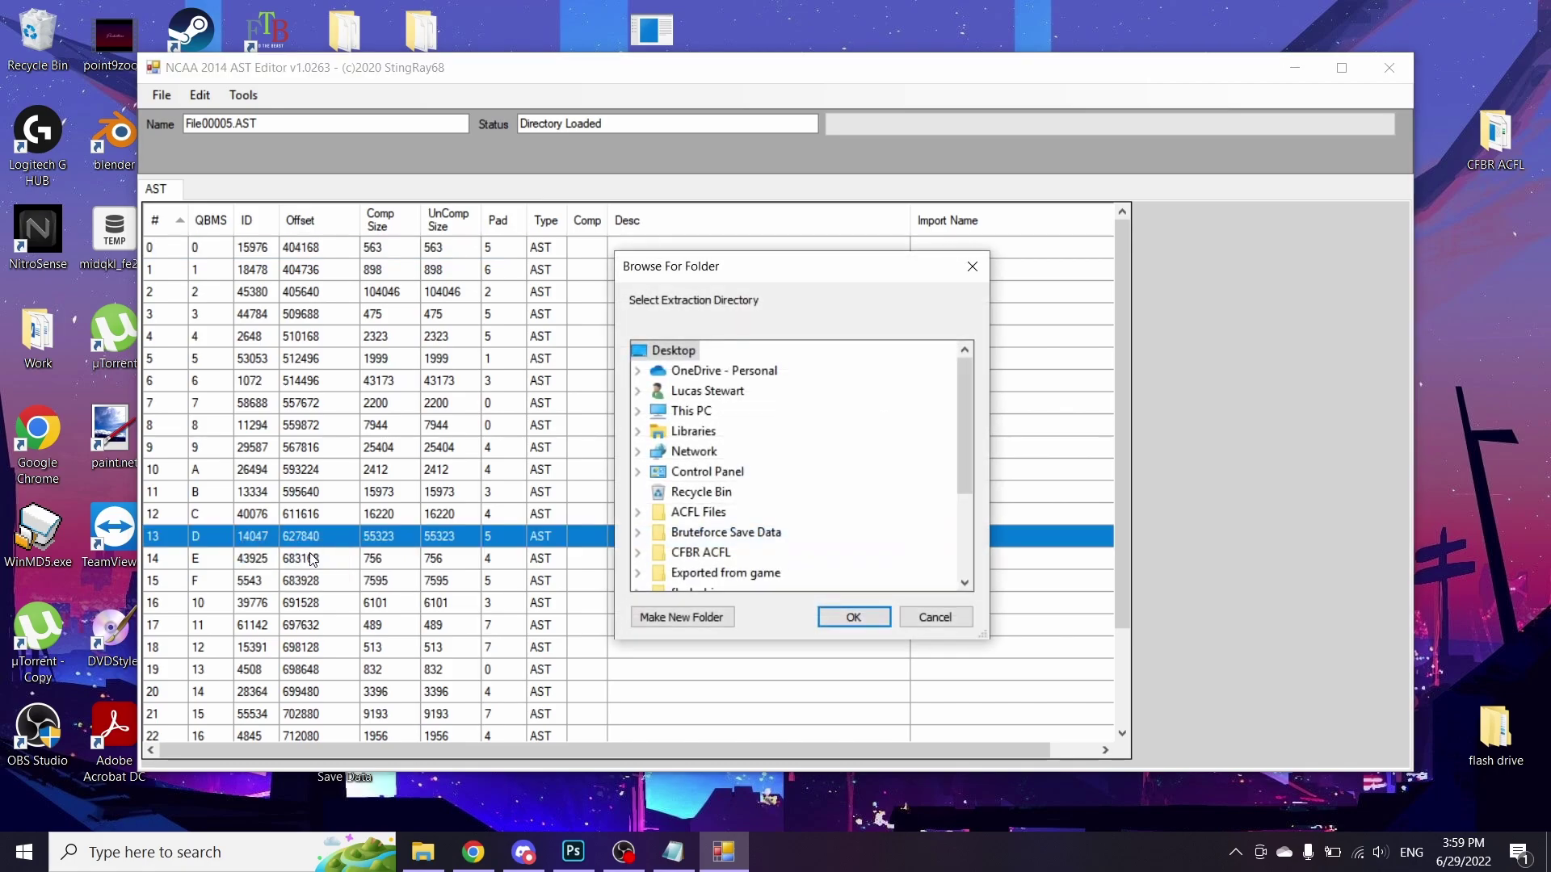
left_click(846, 627)
Step: Load the extracted File00013.AST from the desktop into the AST editor
left_click(162, 95)
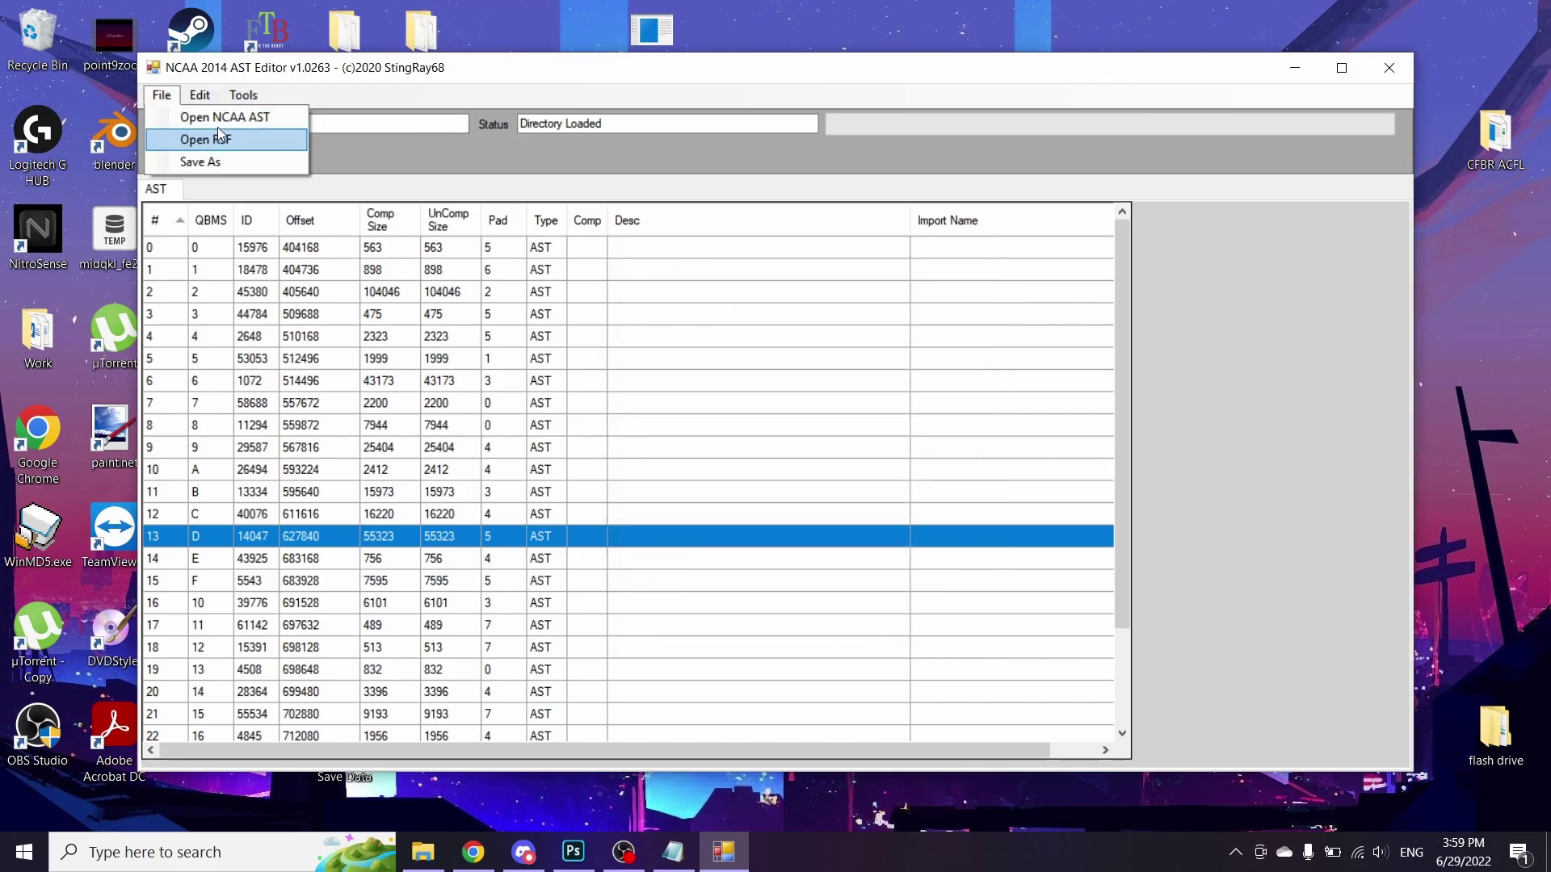
left_click(224, 118)
scroll(416, 334, "down", 3)
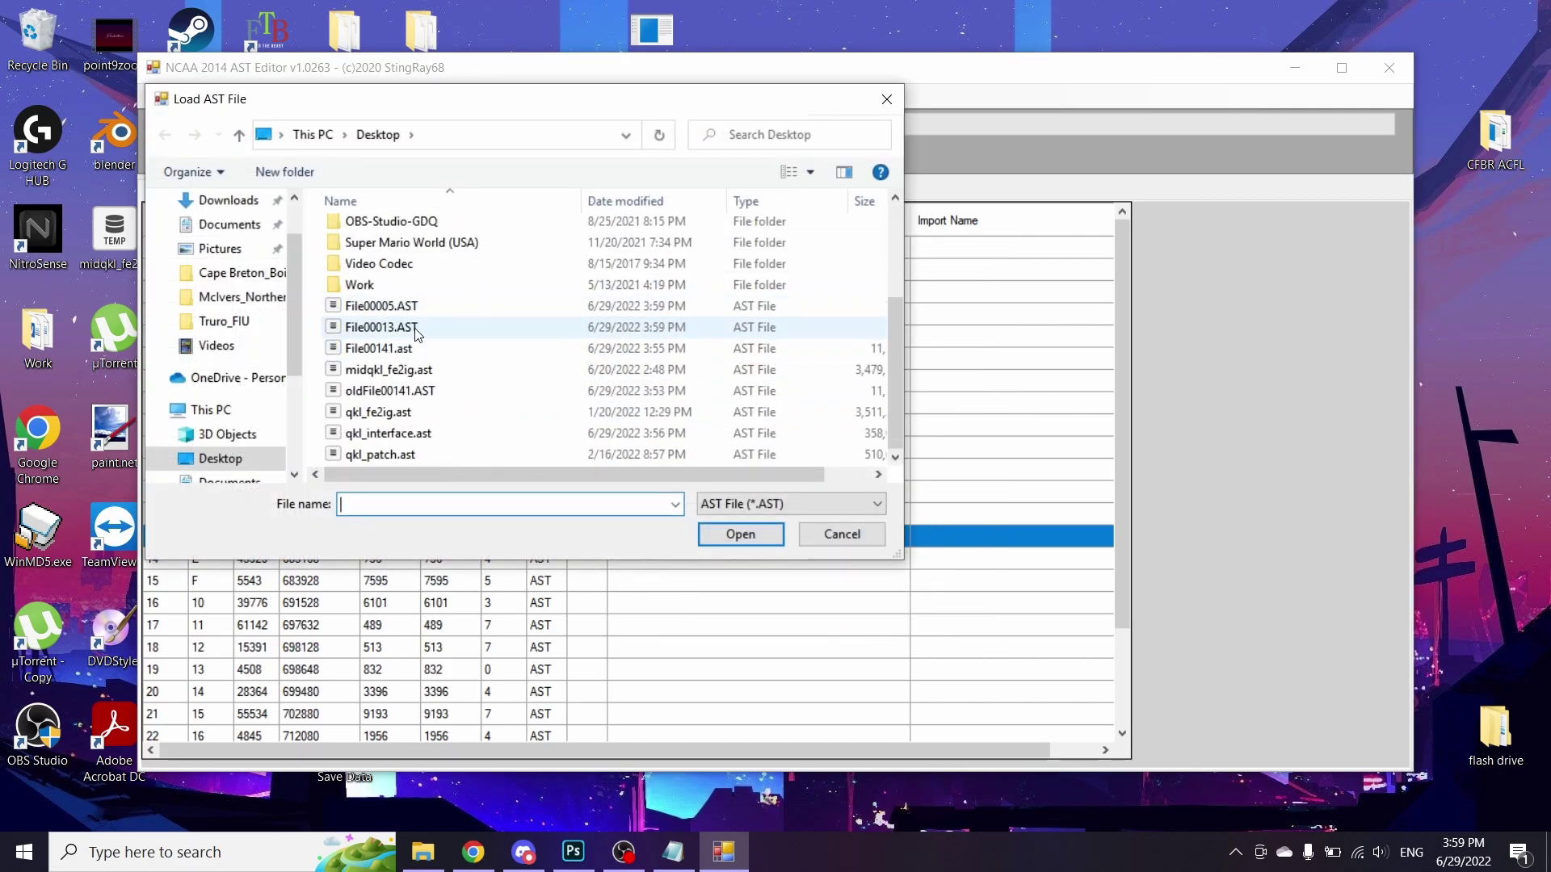
double_click(381, 327)
Step: Extract the APT entry 65 (QBMS 41) of File00013.AST to the desktop and close the editor
scroll(580, 383, "down", 8)
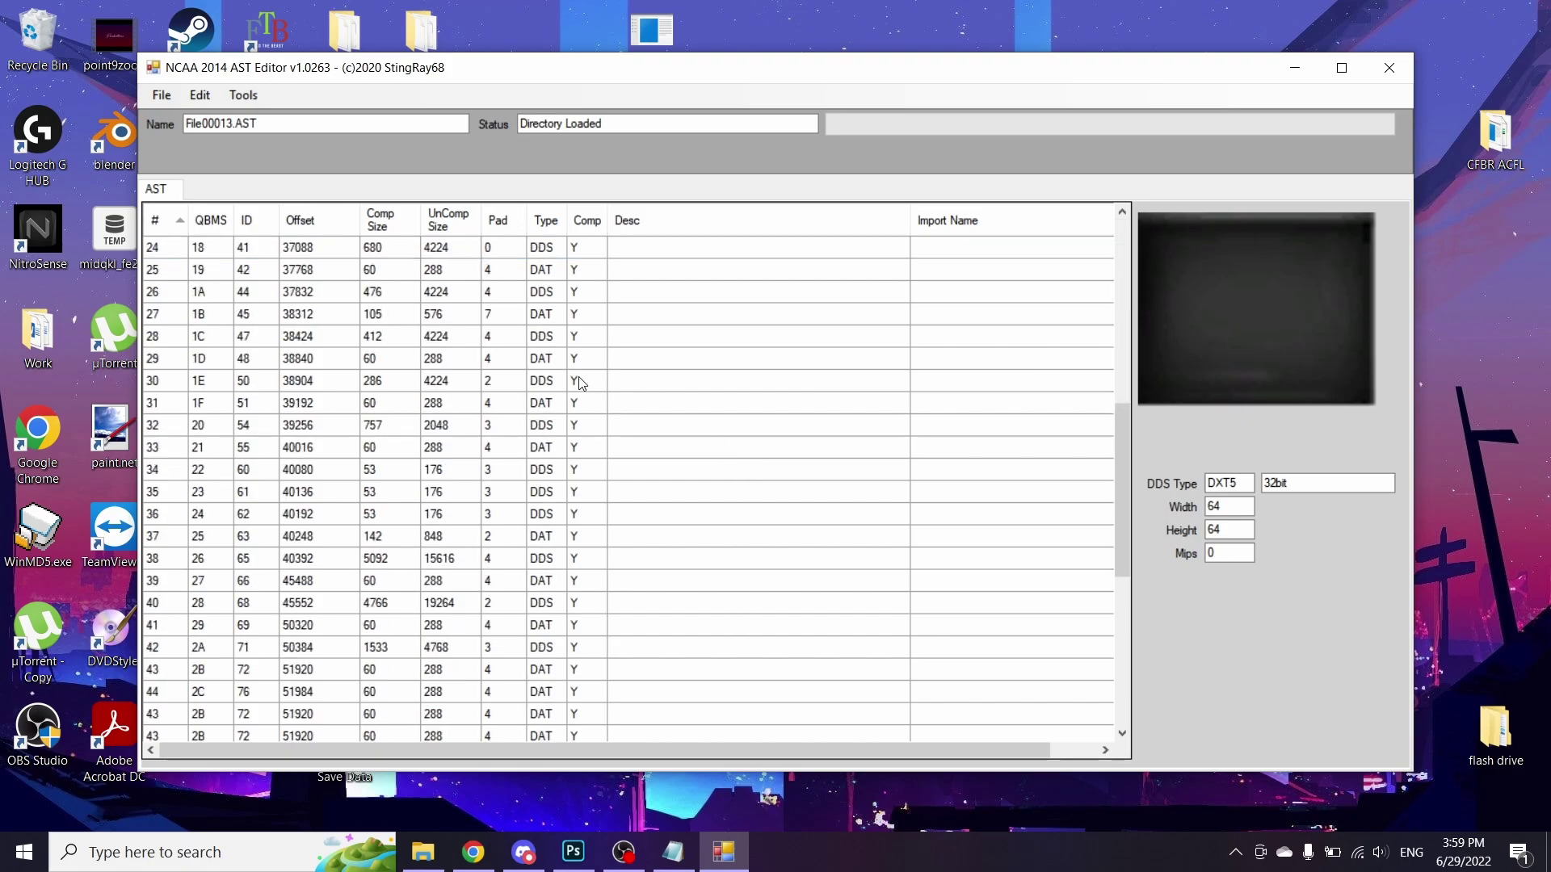
scroll(580, 383, "down", 7)
left_click(409, 716)
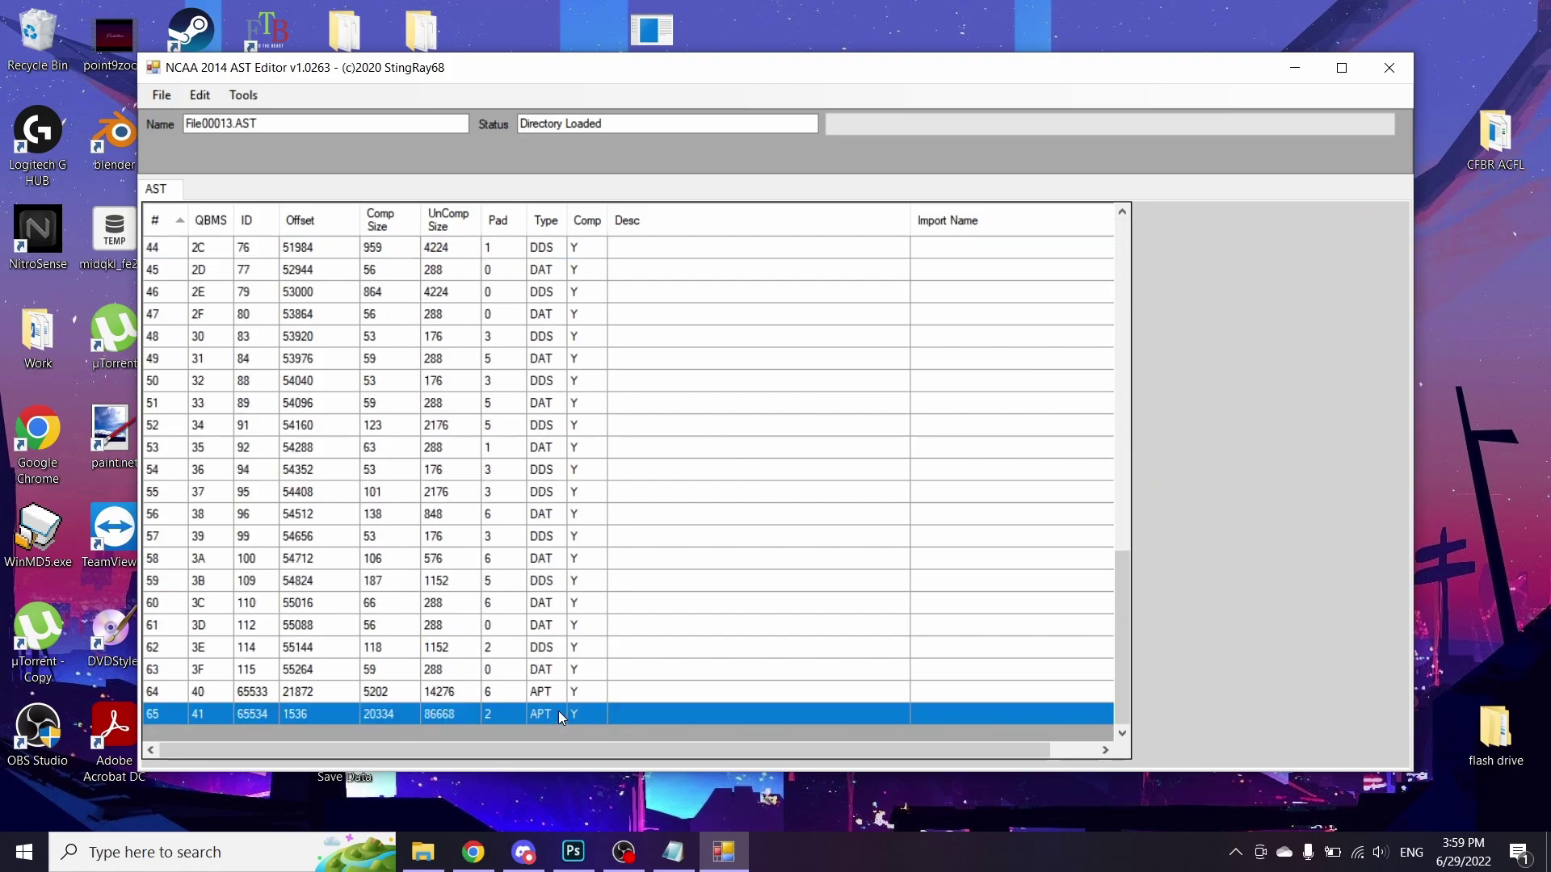
right_click(175, 718)
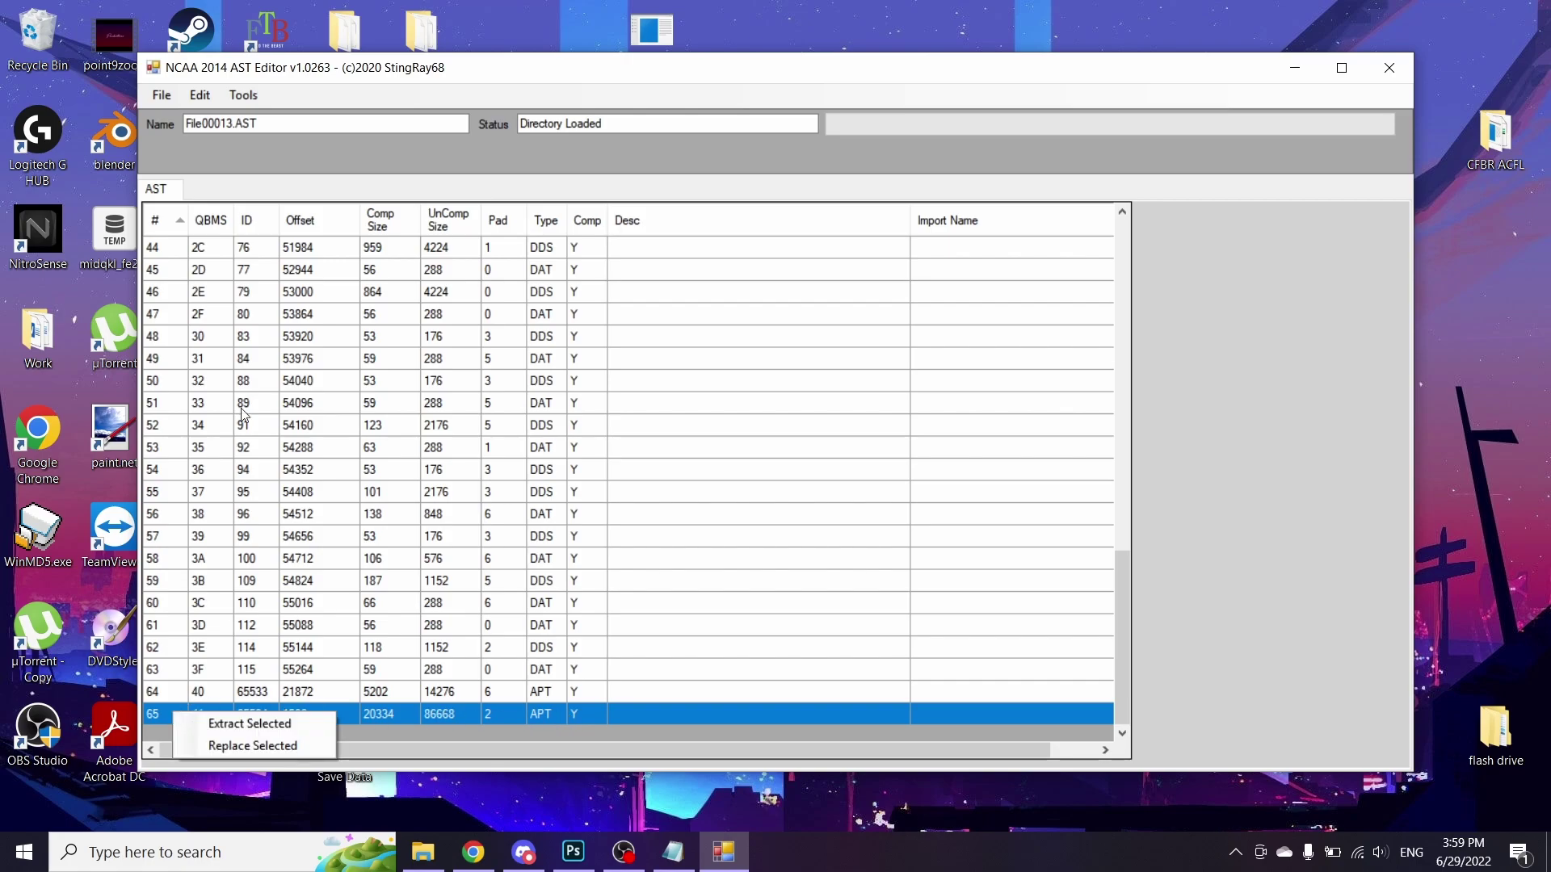
left_click(234, 722)
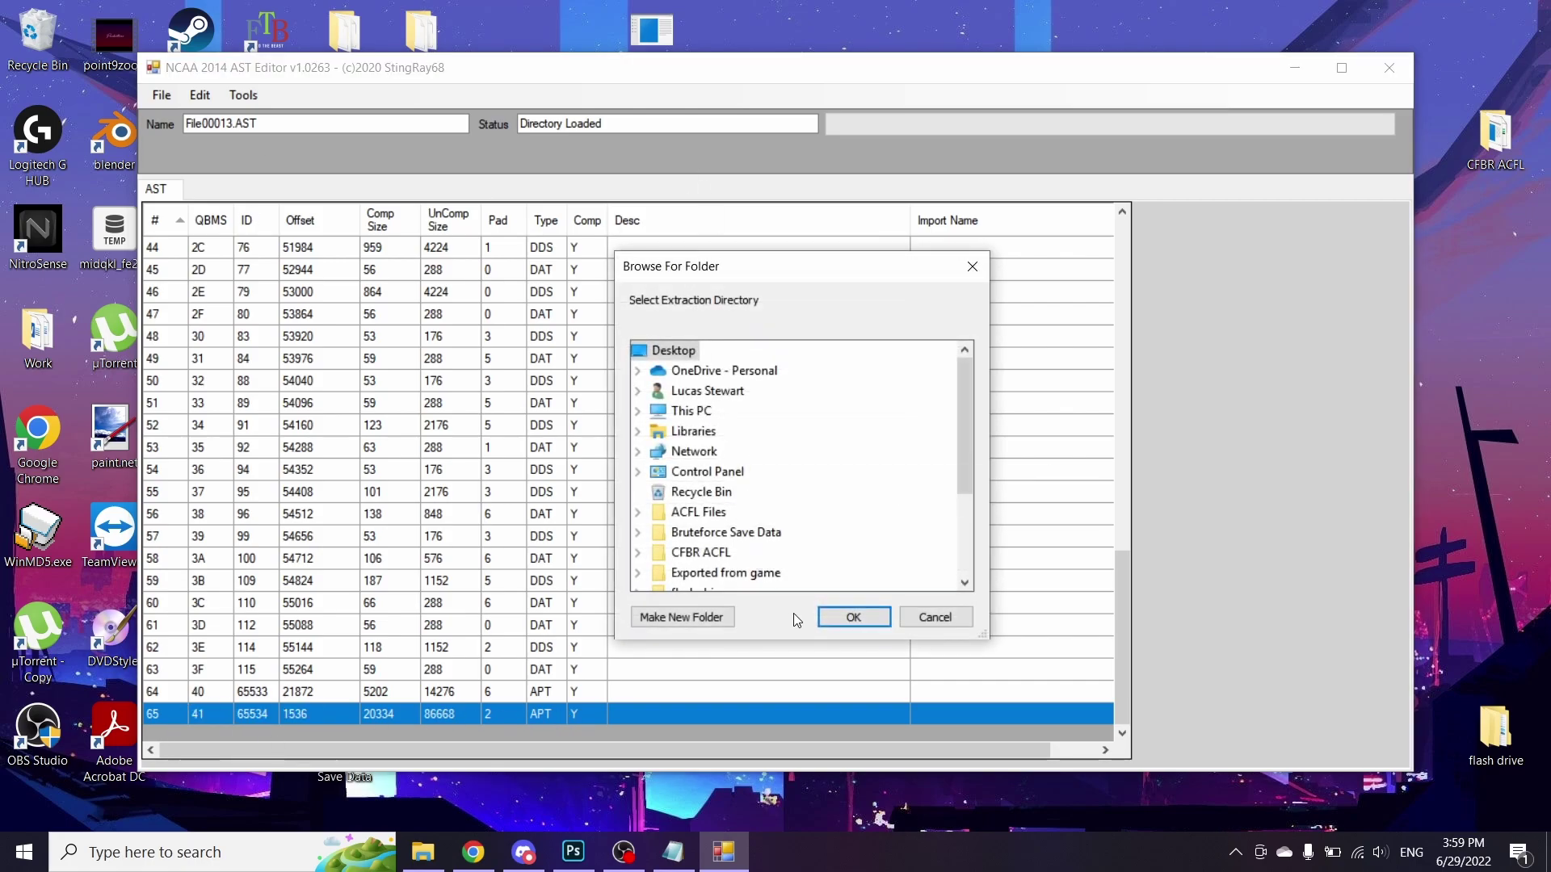
left_click(846, 623)
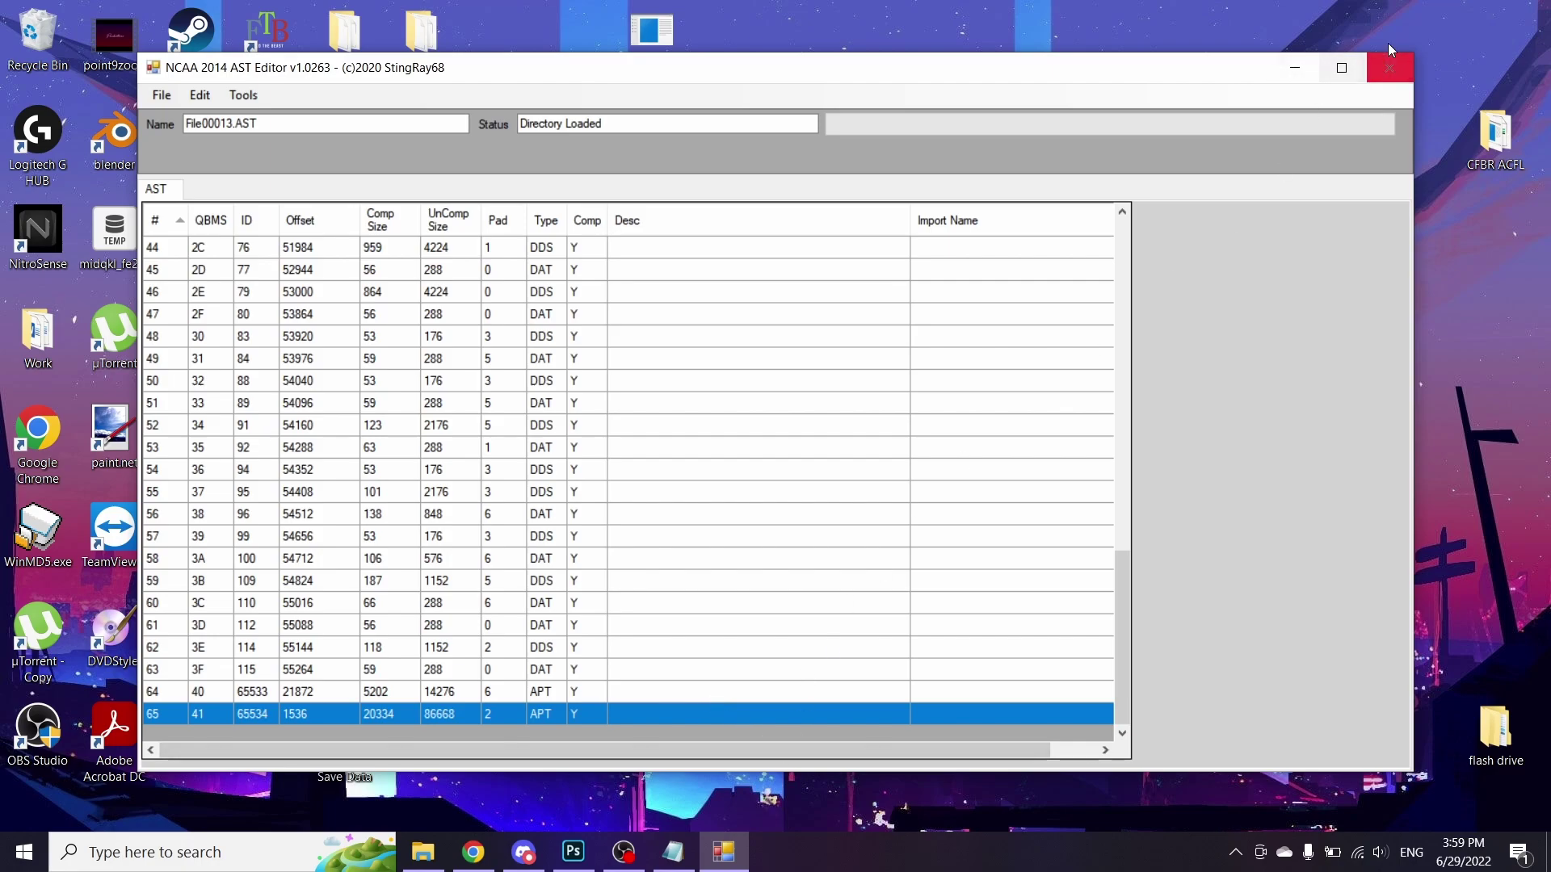
left_click(1388, 68)
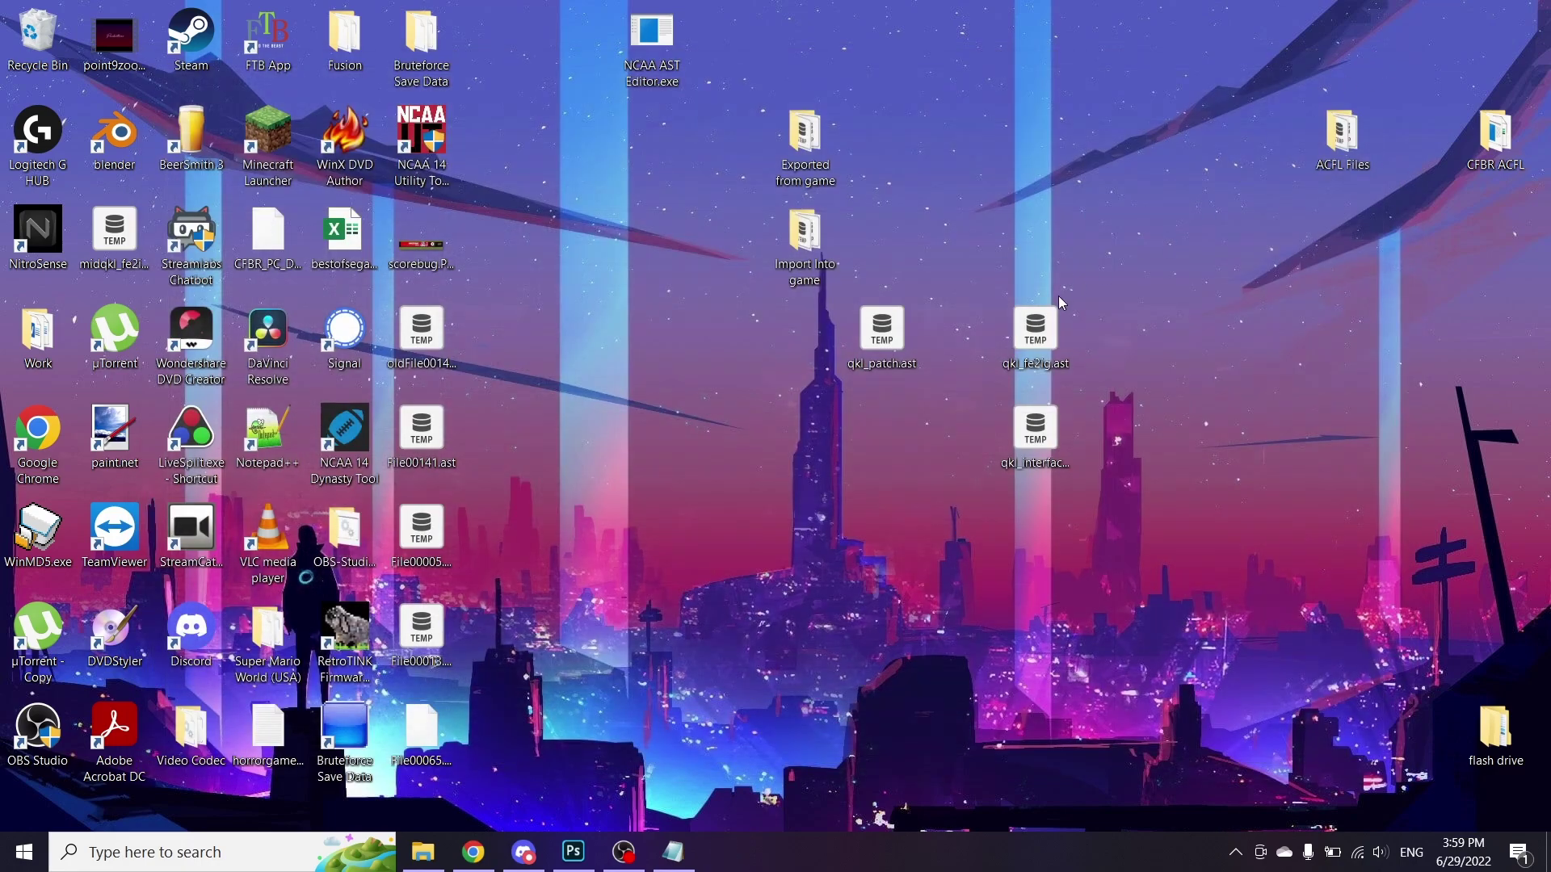
Step: Launch HxD.exe from the HxD folder inside the desktop's CFBR ACFL folder
double_click(1495, 134)
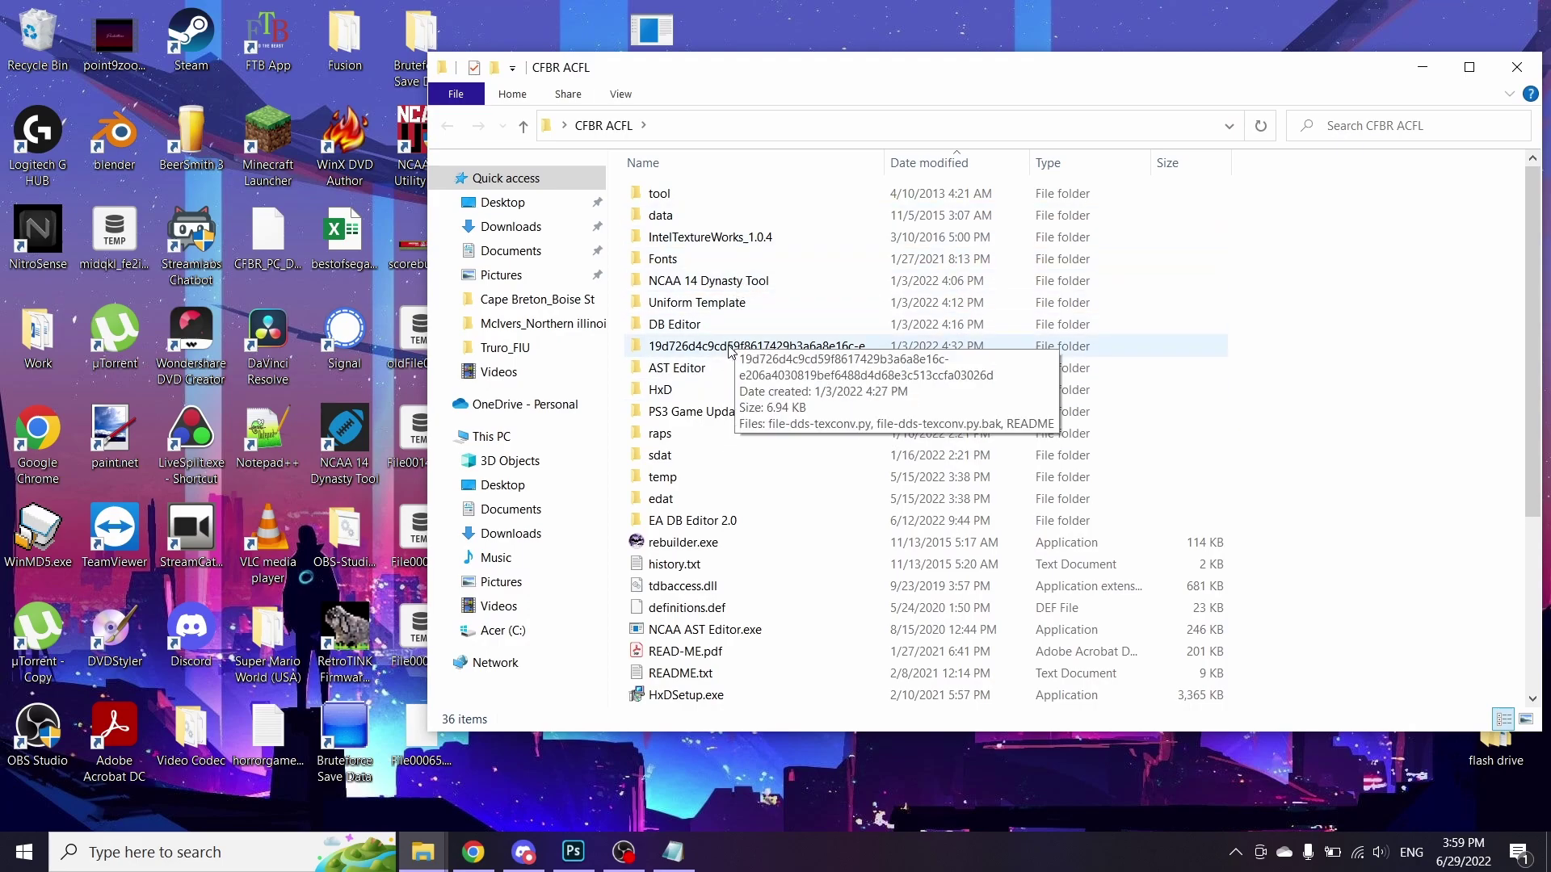
double_click(727, 394)
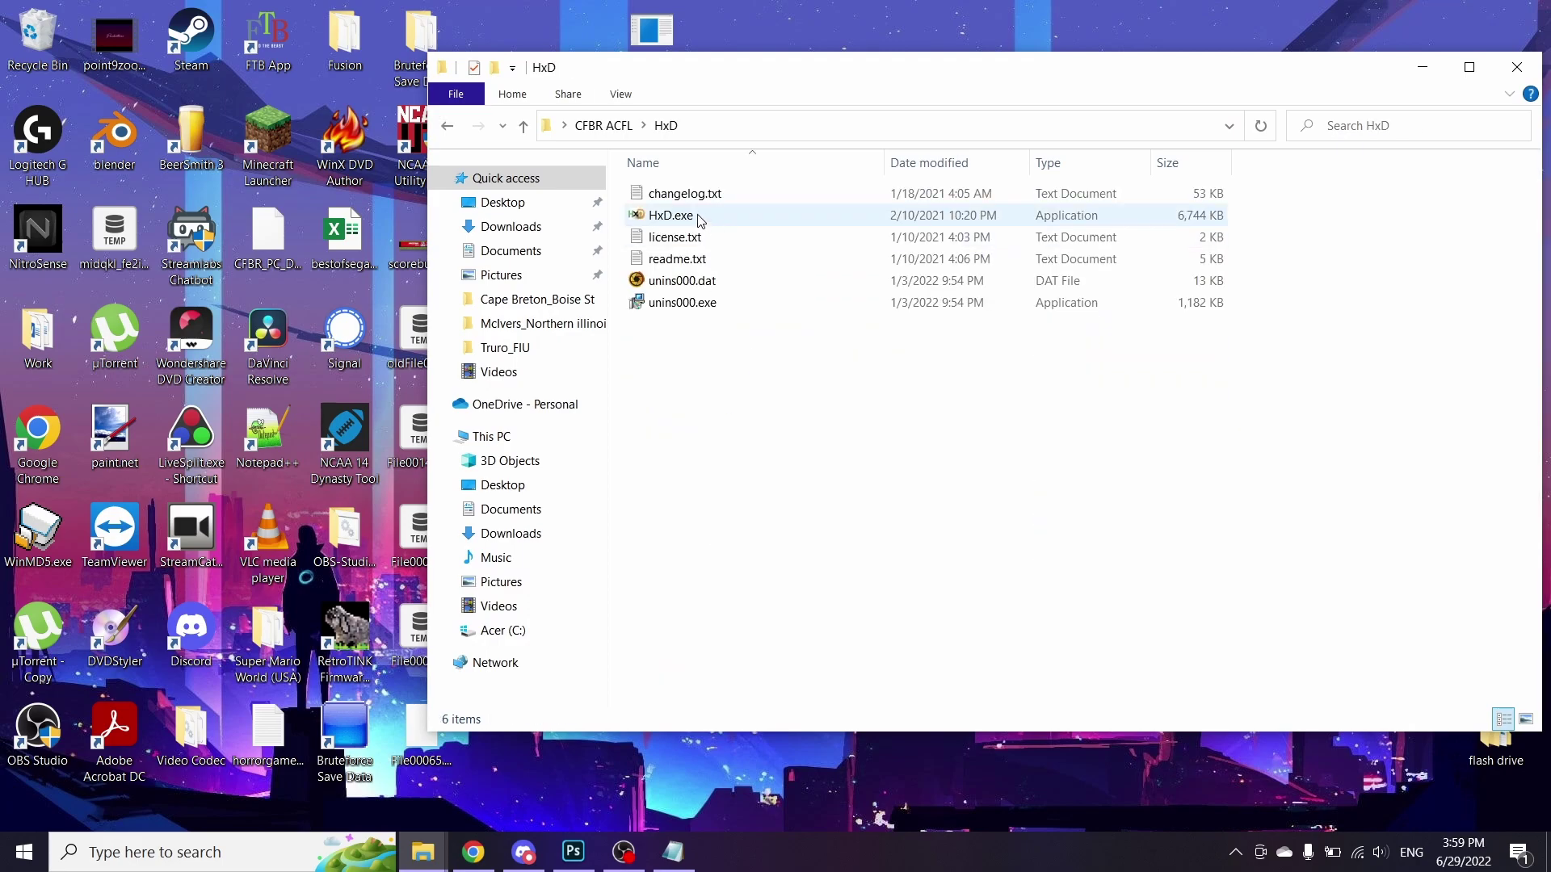
double_click(700, 217)
Step: Open File00065.APT from the desktop in HxD
left_click(20, 35)
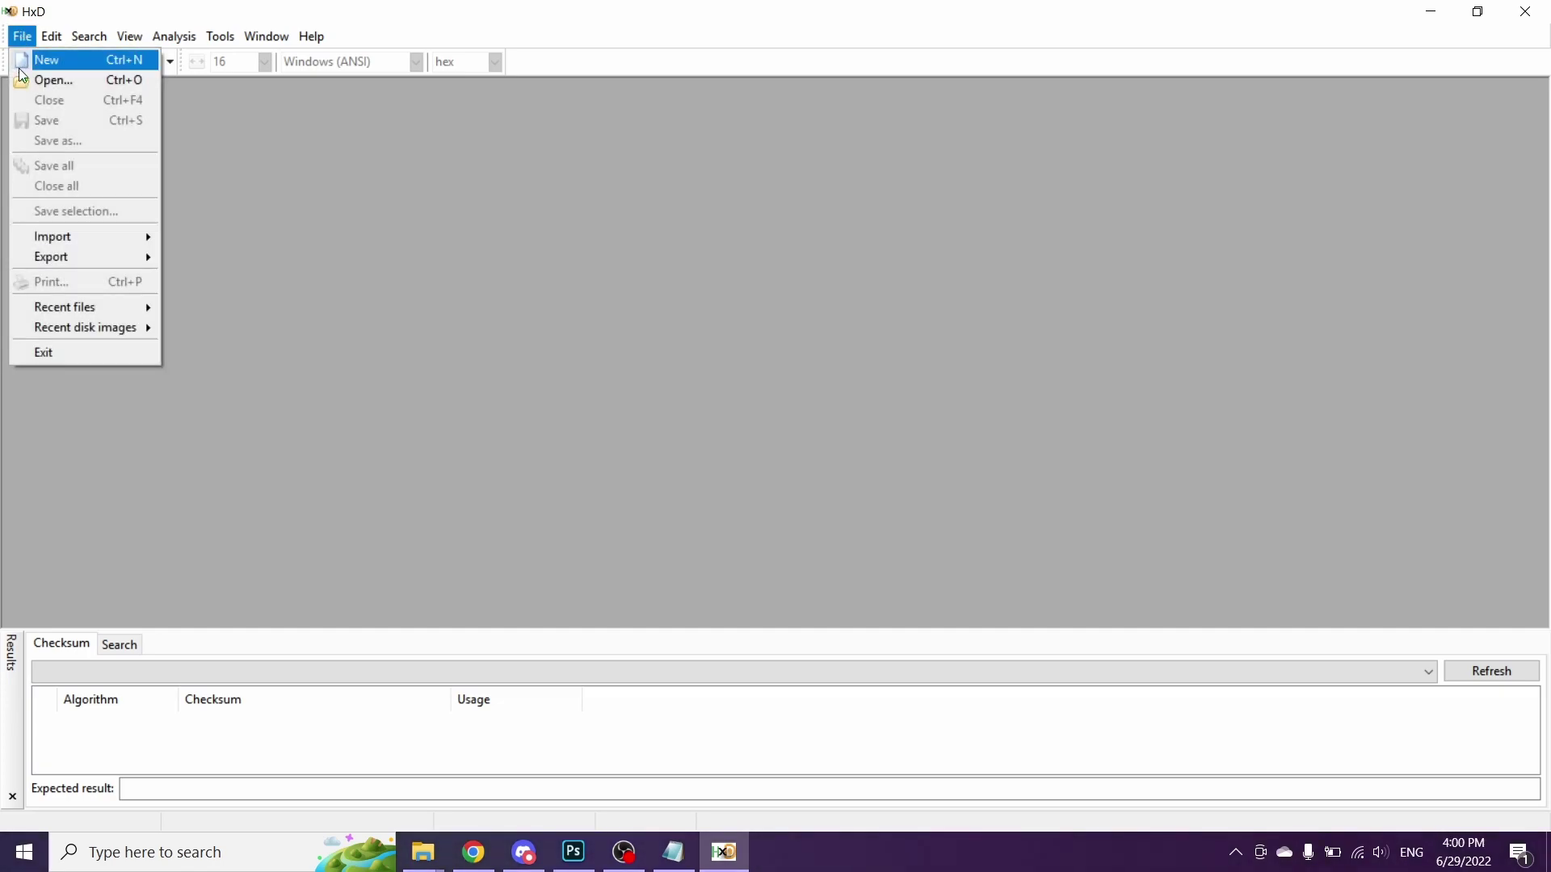
left_click(33, 85)
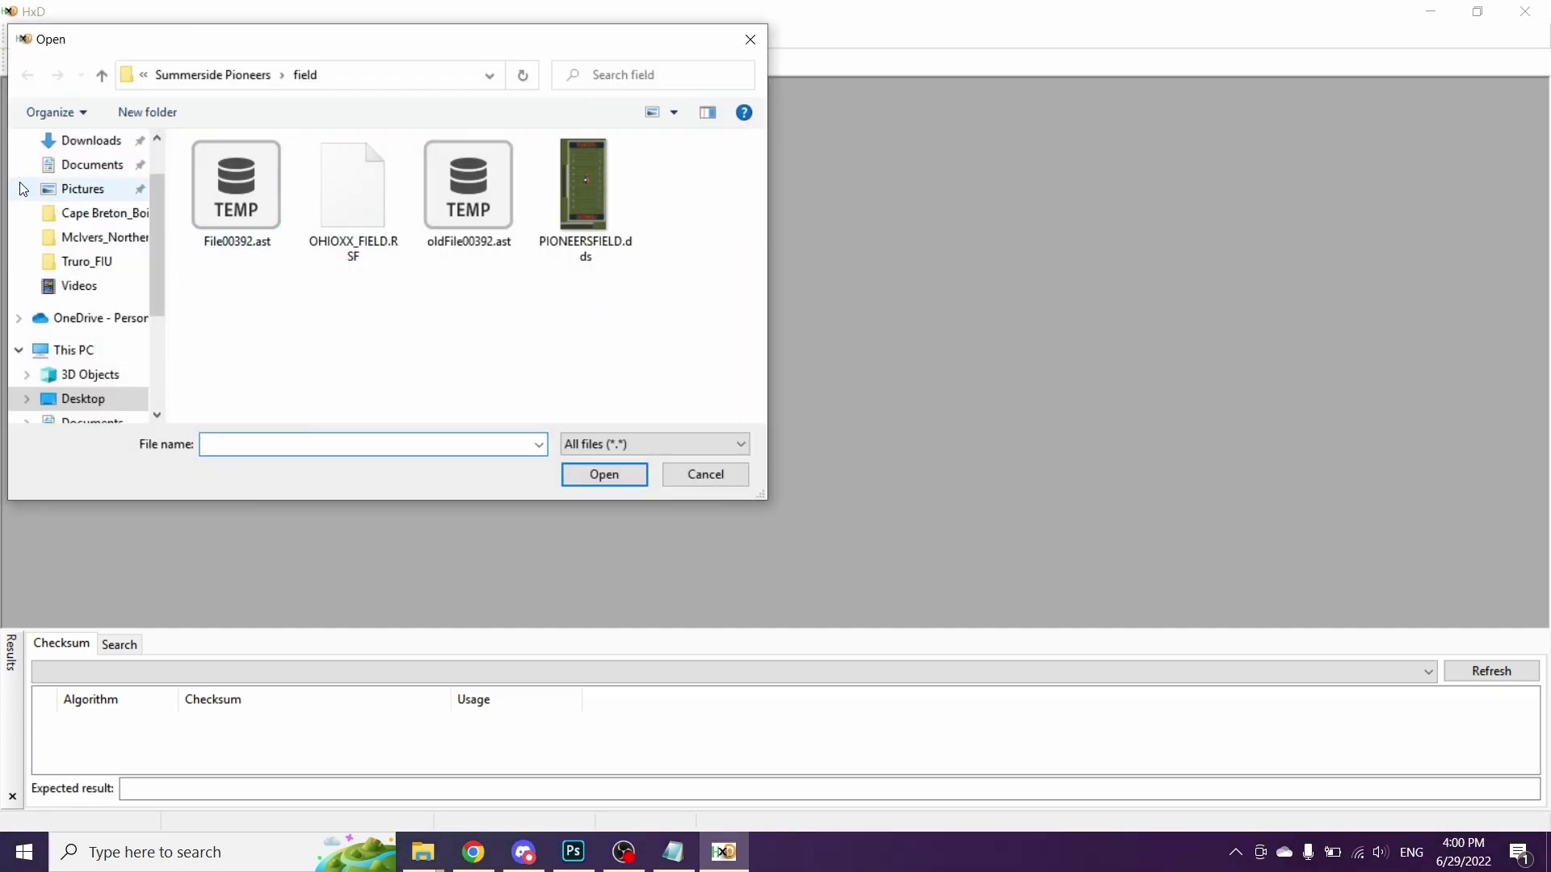
left_click(57, 180)
scroll(287, 221, "down", 5)
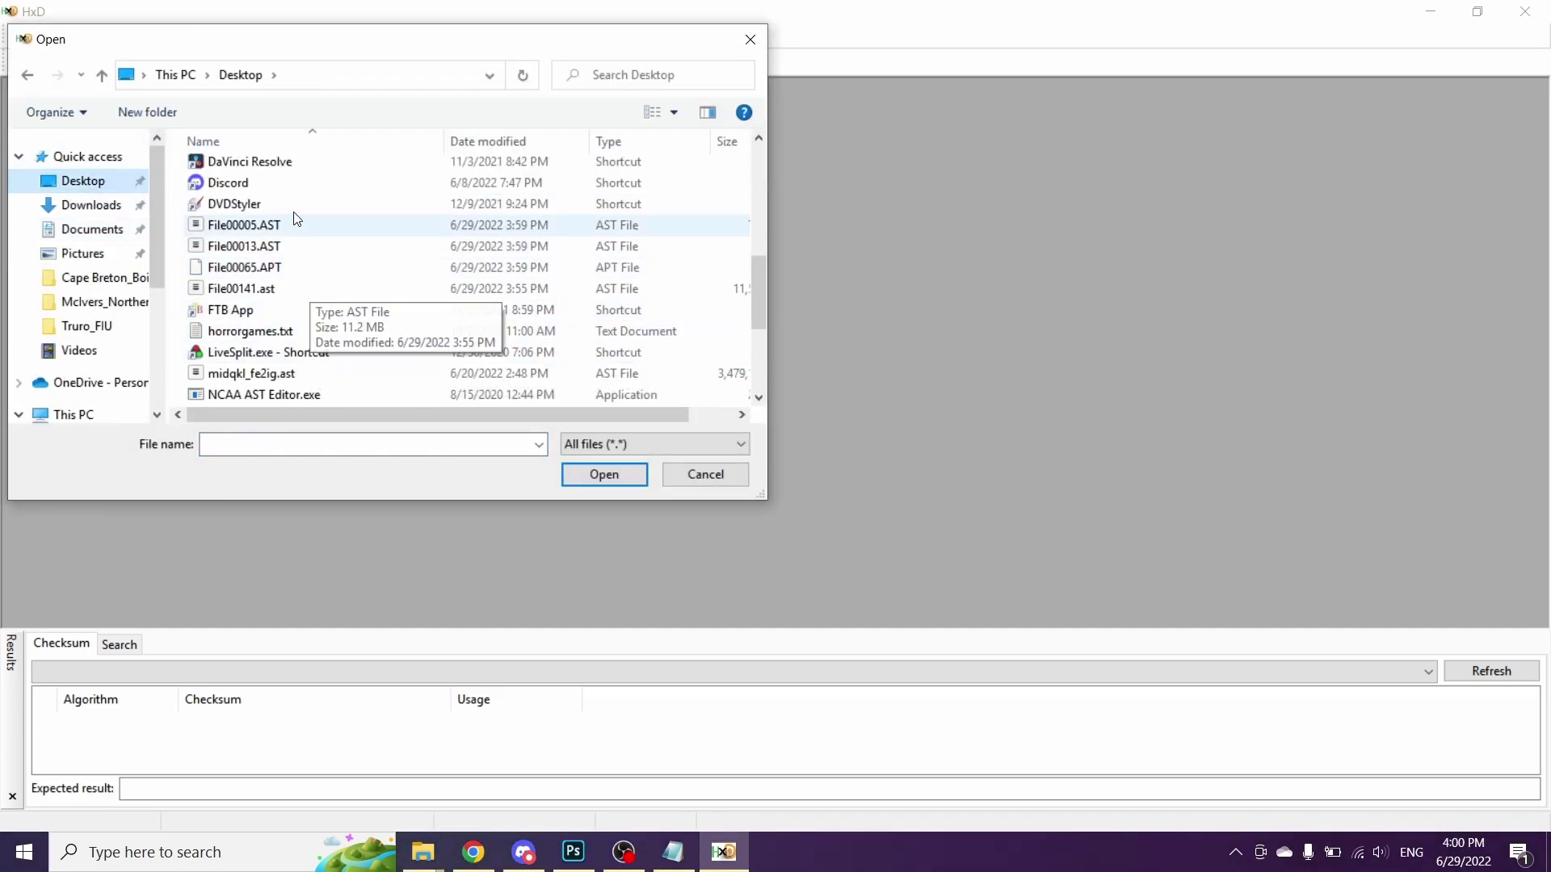
double_click(306, 268)
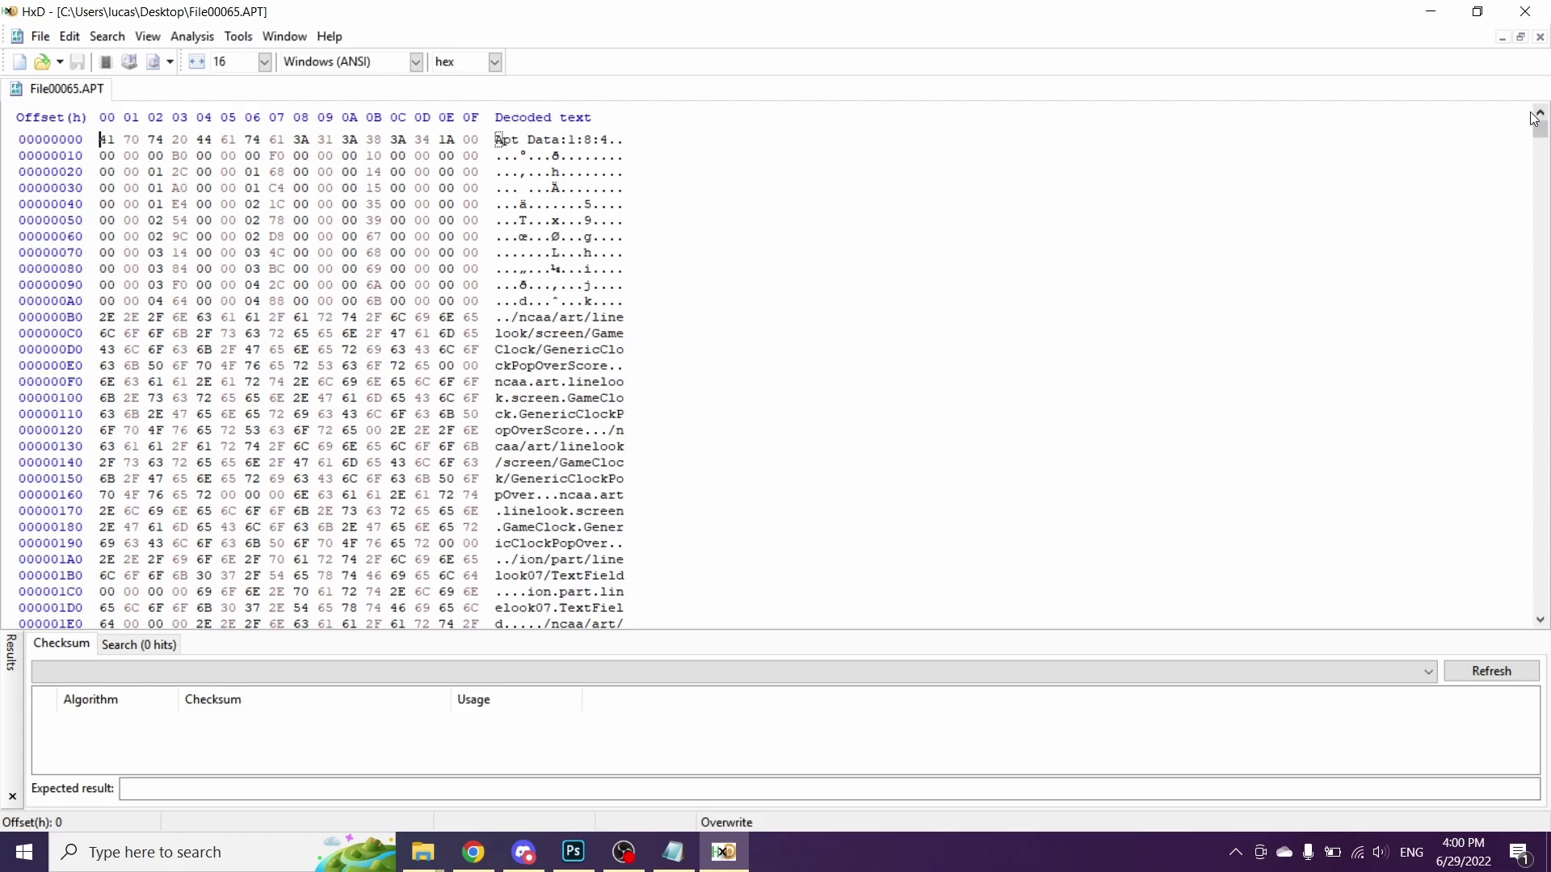
Step: Locate the team-name list near the end of the file and examine the Arizona and Arkansas entries with their null padding
left_click_drag(1540, 134, 1541, 572)
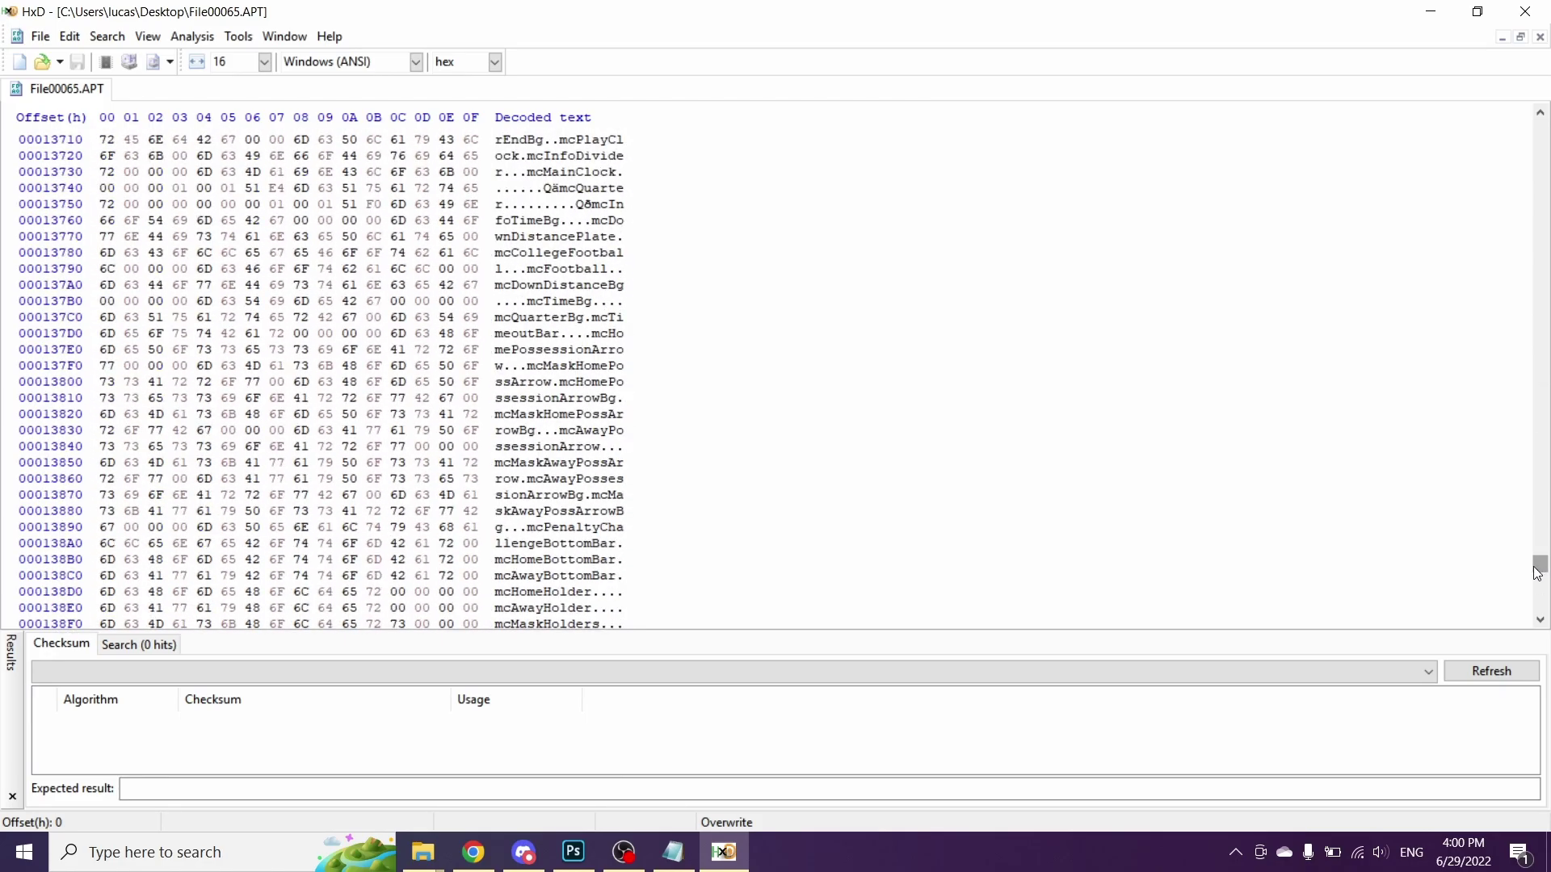
scroll(647, 323, "down", 10)
scroll(616, 328, "down", 20)
scroll(652, 405, "down", 11)
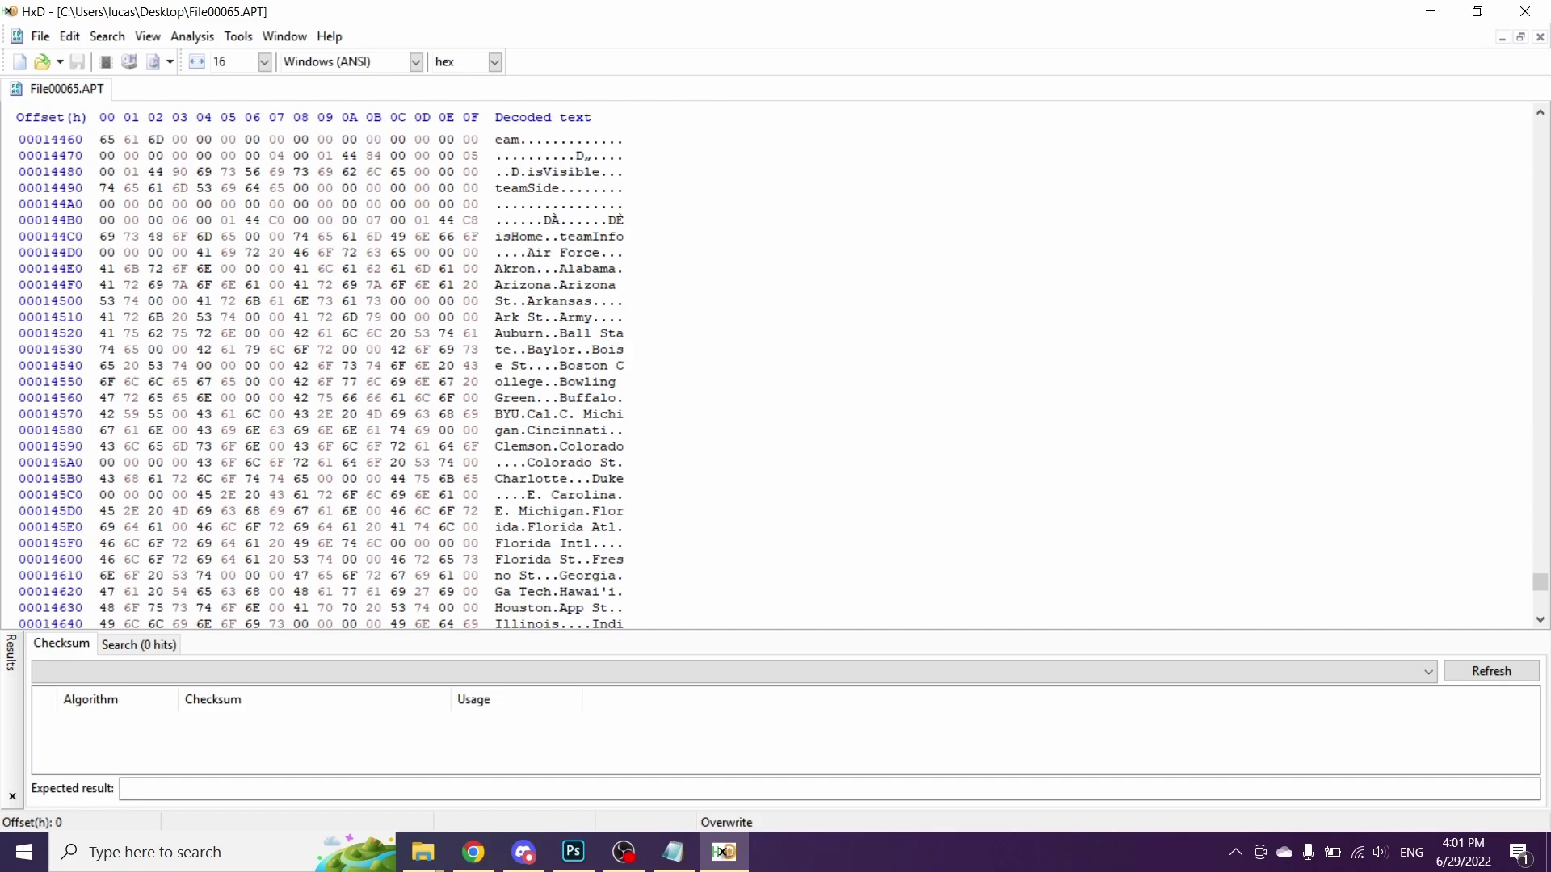
left_click(553, 300)
left_click(553, 284)
left_click_drag(595, 302, 614, 303)
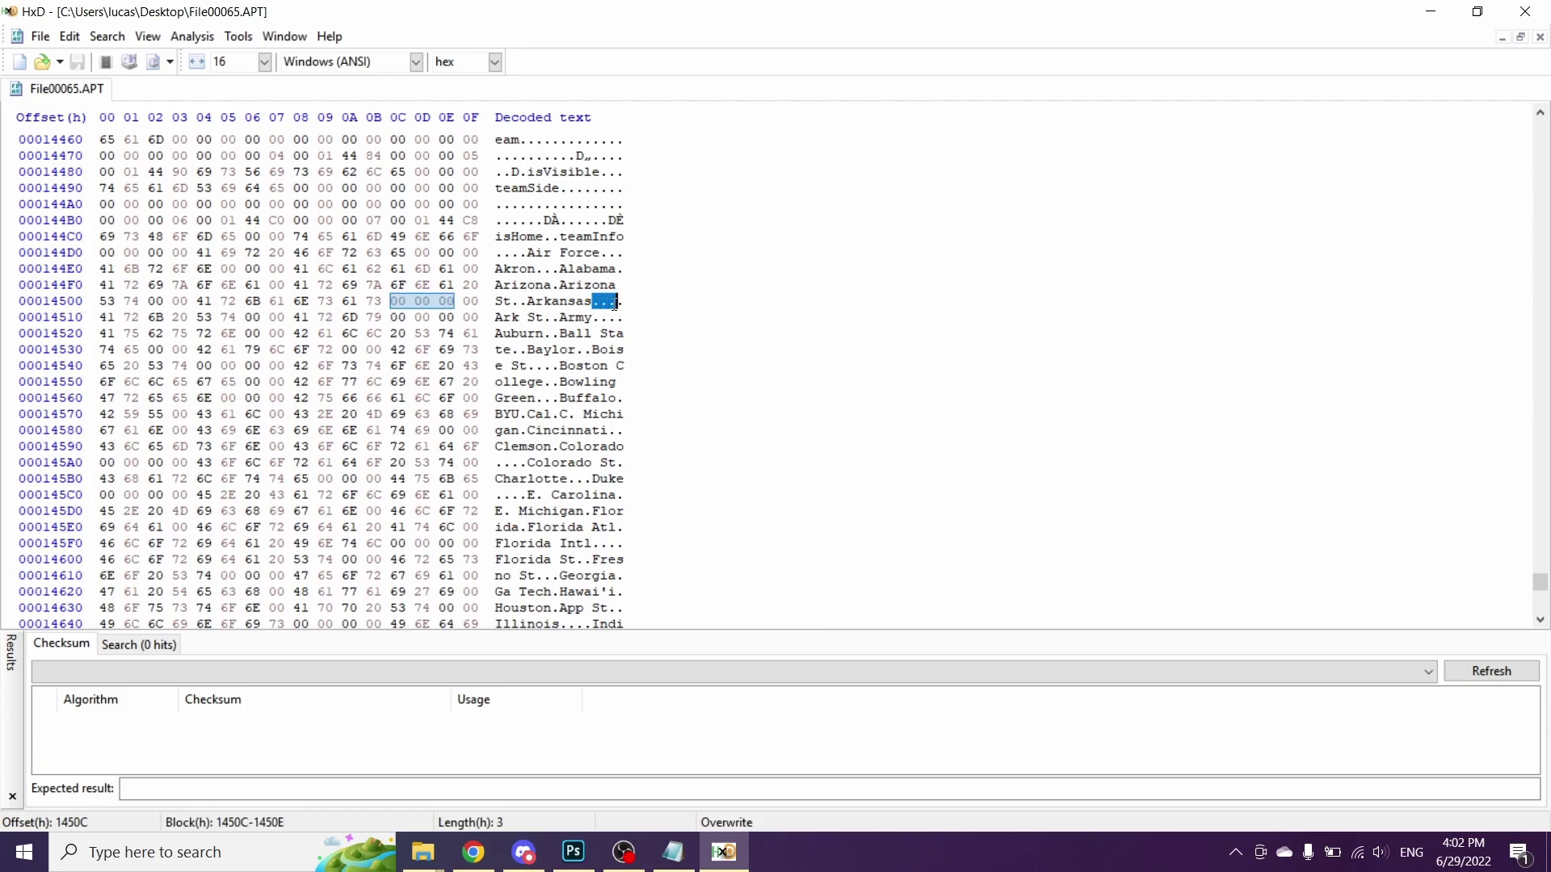
Step: Overwrite the first five characters of the Arizona entry at offset 144F0 with "Miami" (4D 69 61 6D 69)
left_click(512, 284)
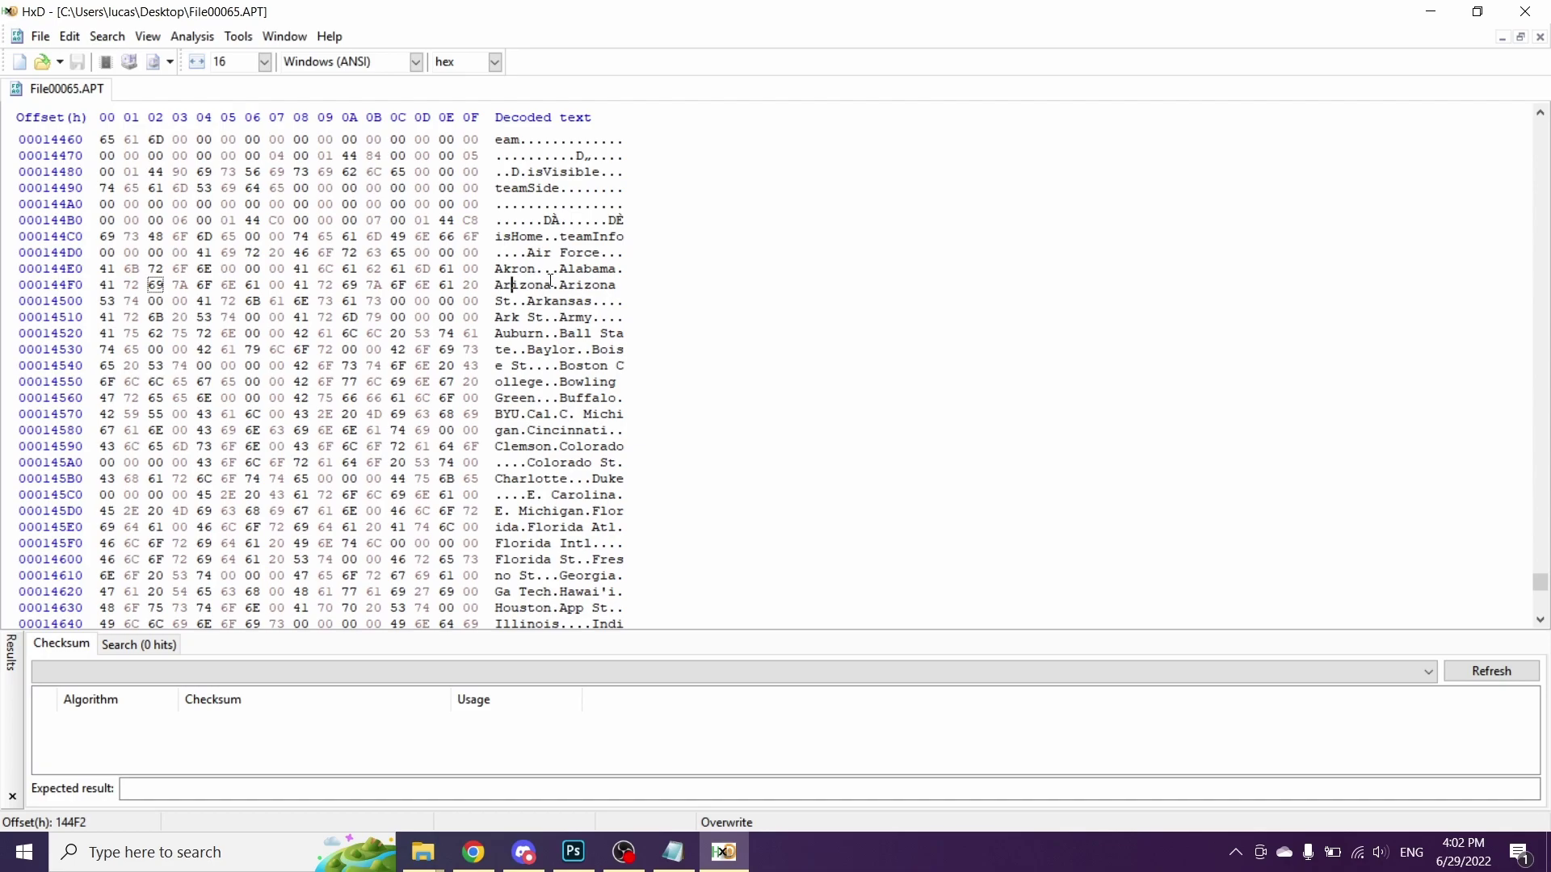
left_click(550, 283)
left_click(561, 286)
left_click(550, 284)
key("Left")
key("Left")
key("Left")
key("Left")
key("Left")
key("Left")
key("Left")
type("4D ")
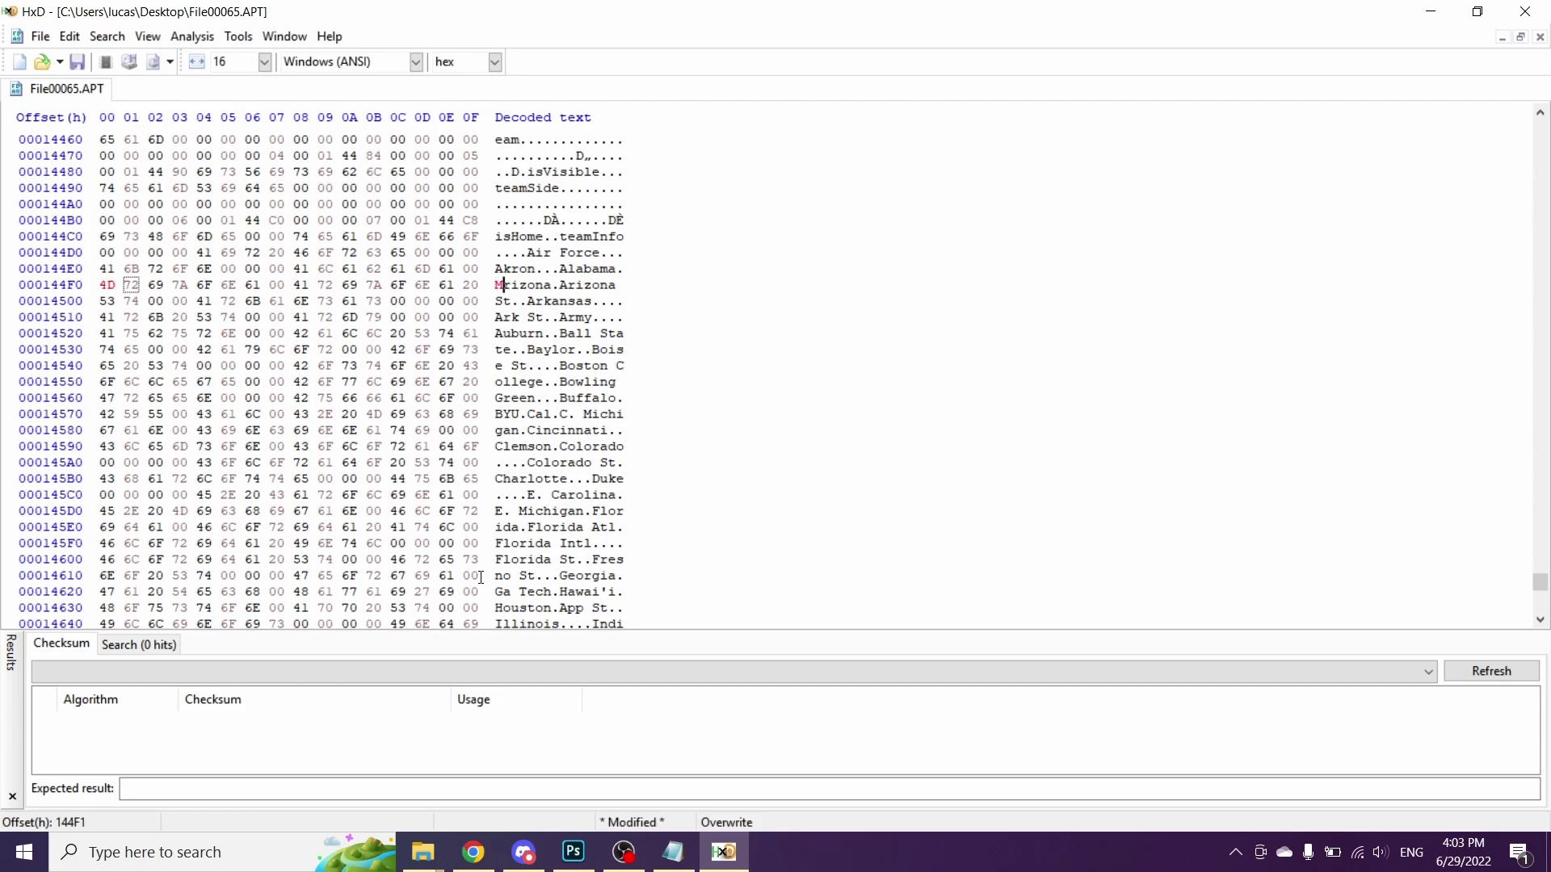
type("69 61 6D 69")
left_click(554, 284)
left_click(536, 284)
type(".")
key("ctrl+z")
Step: Replace the leftover "na" after "Miami" with two null bytes (00) copied from offset 144F7
left_click(553, 285)
left_click_drag(554, 285, 561, 285)
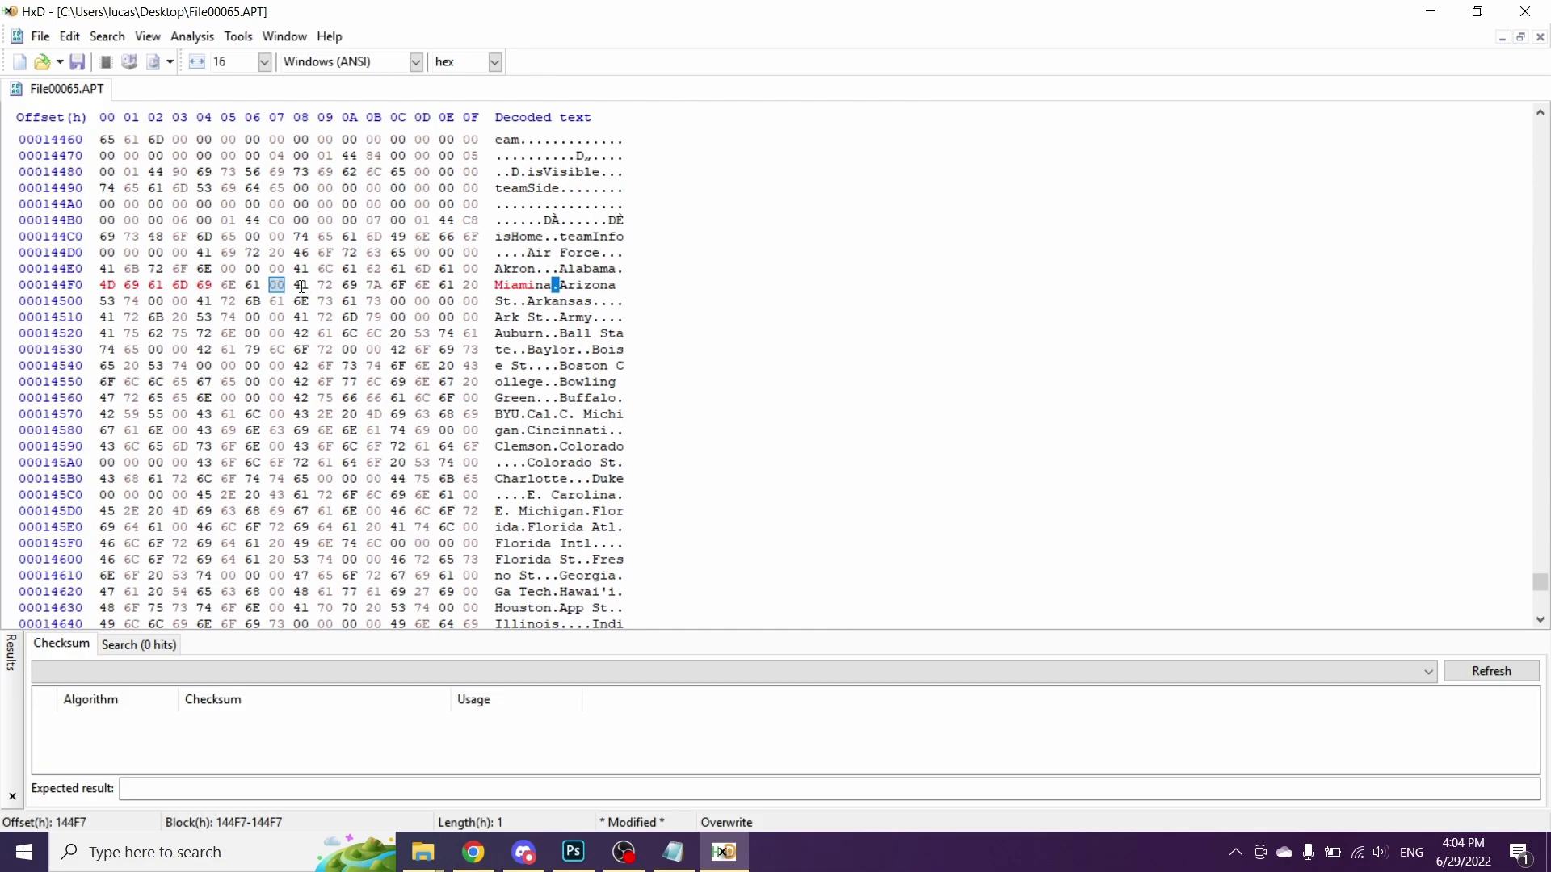
key("ctrl+c")
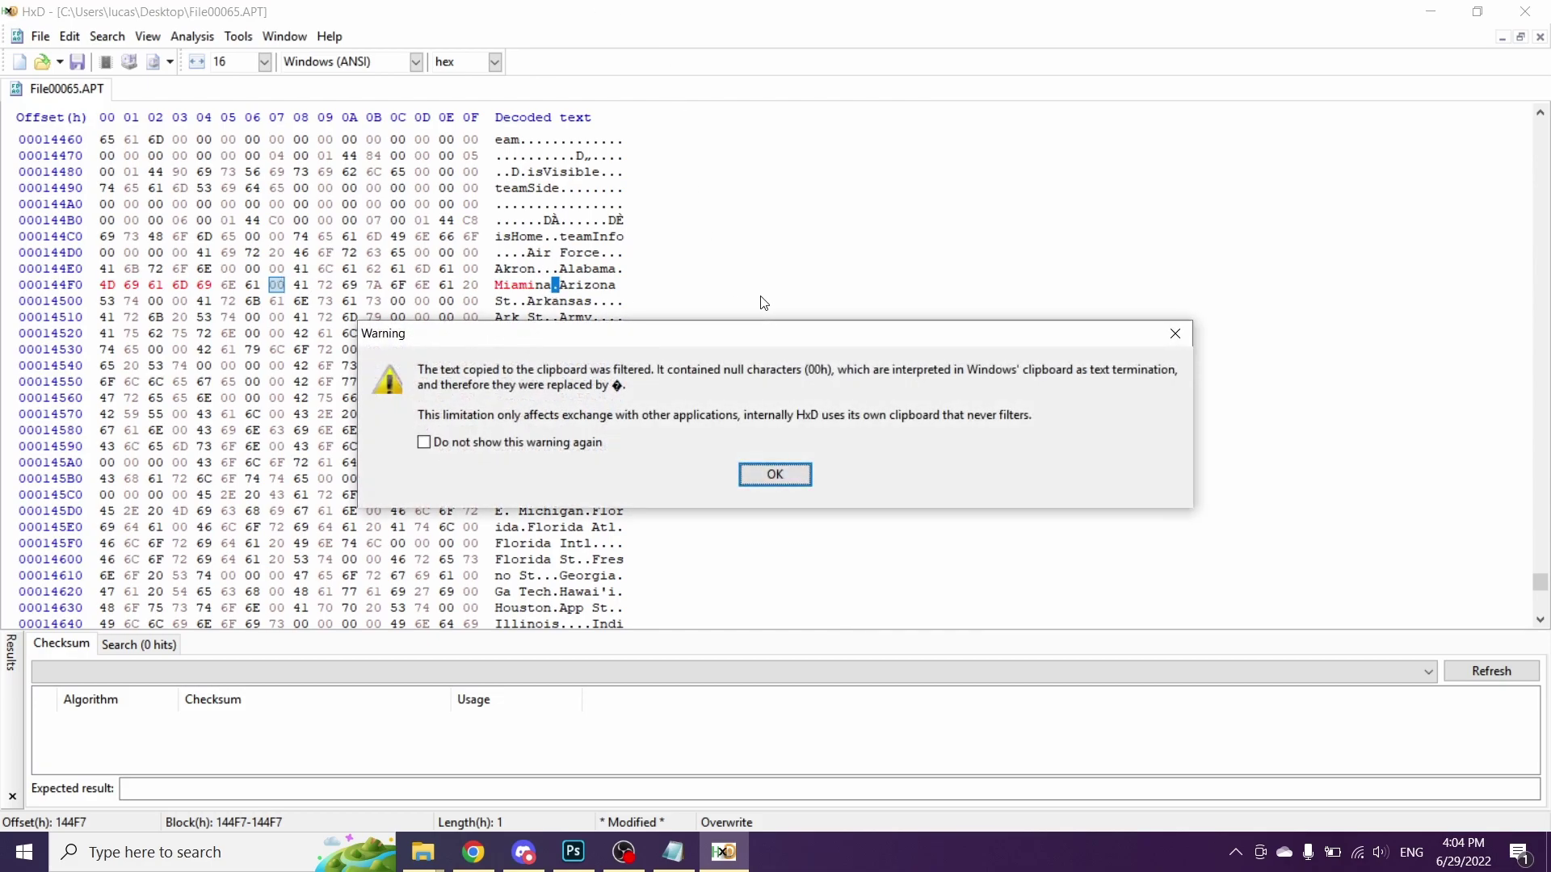
left_click(771, 475)
left_click(552, 279)
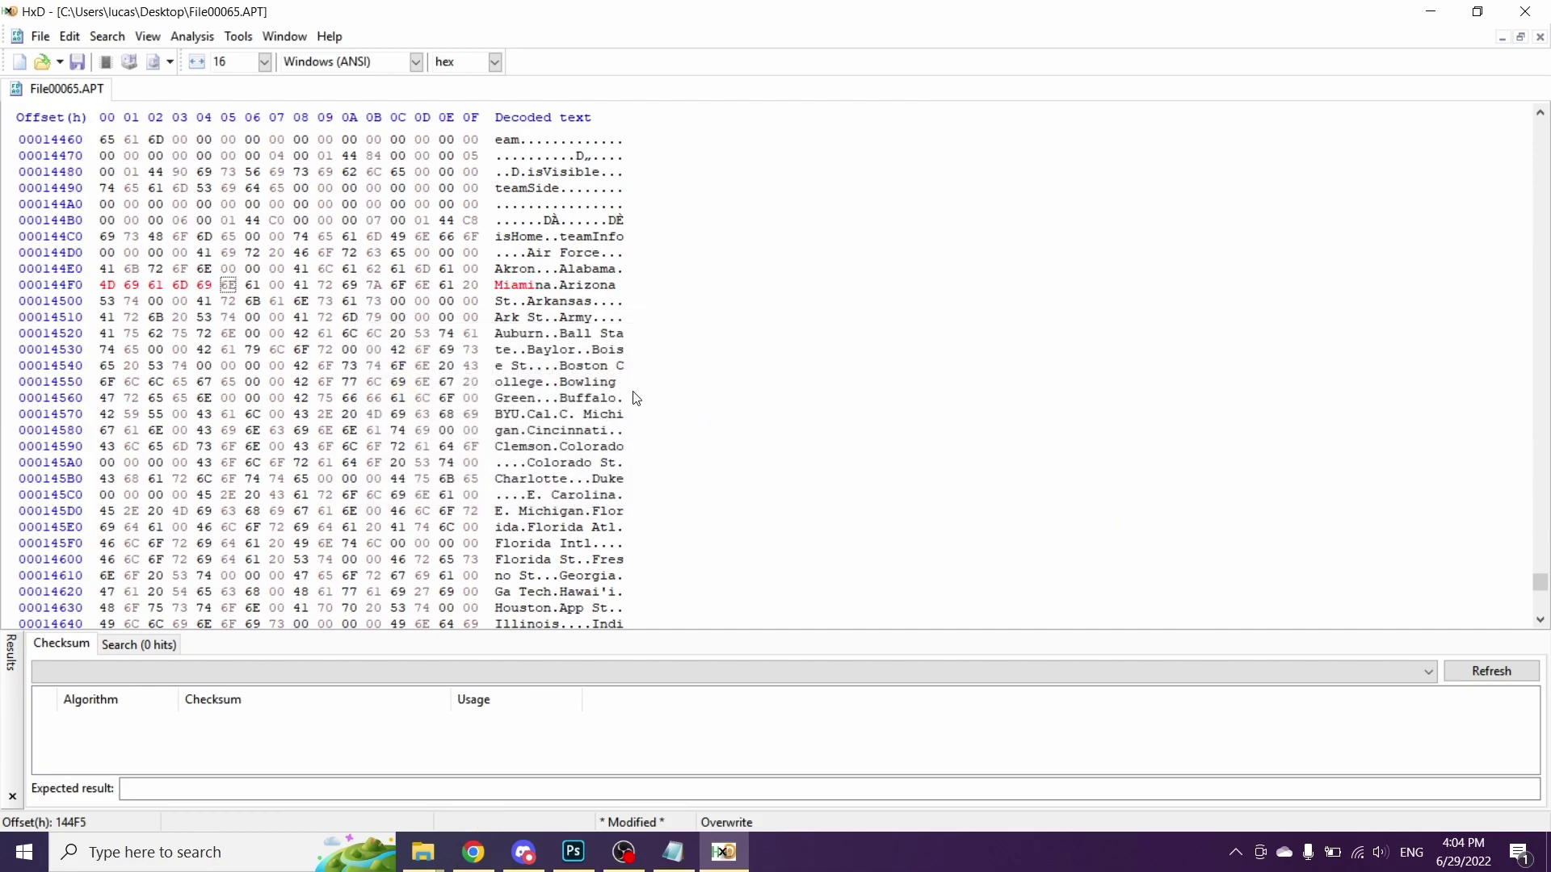
key("ctrl+v")
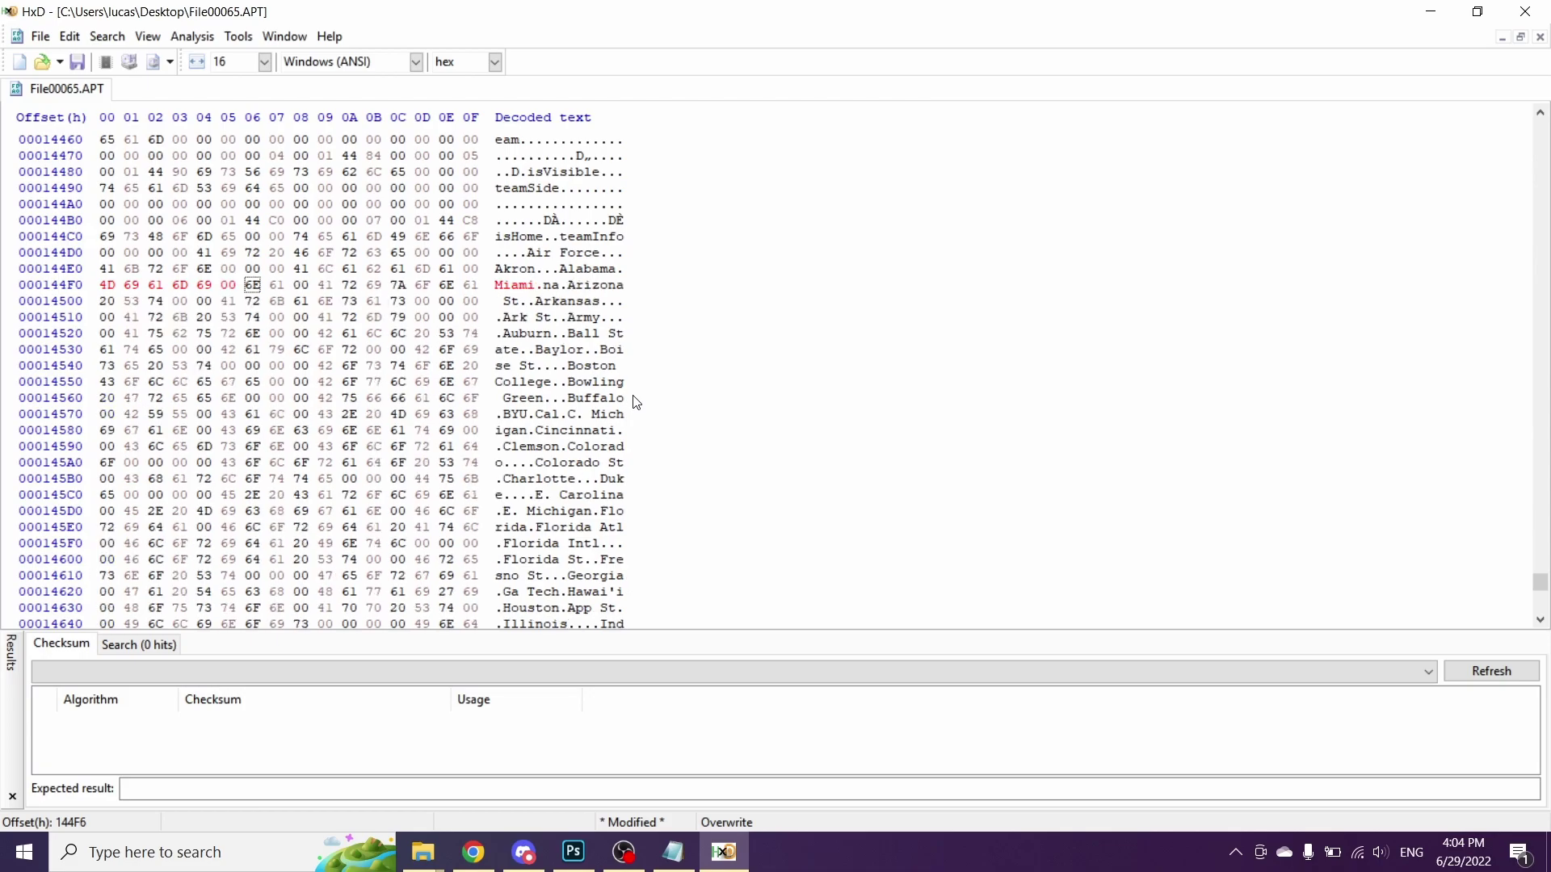
key("ctrl+v")
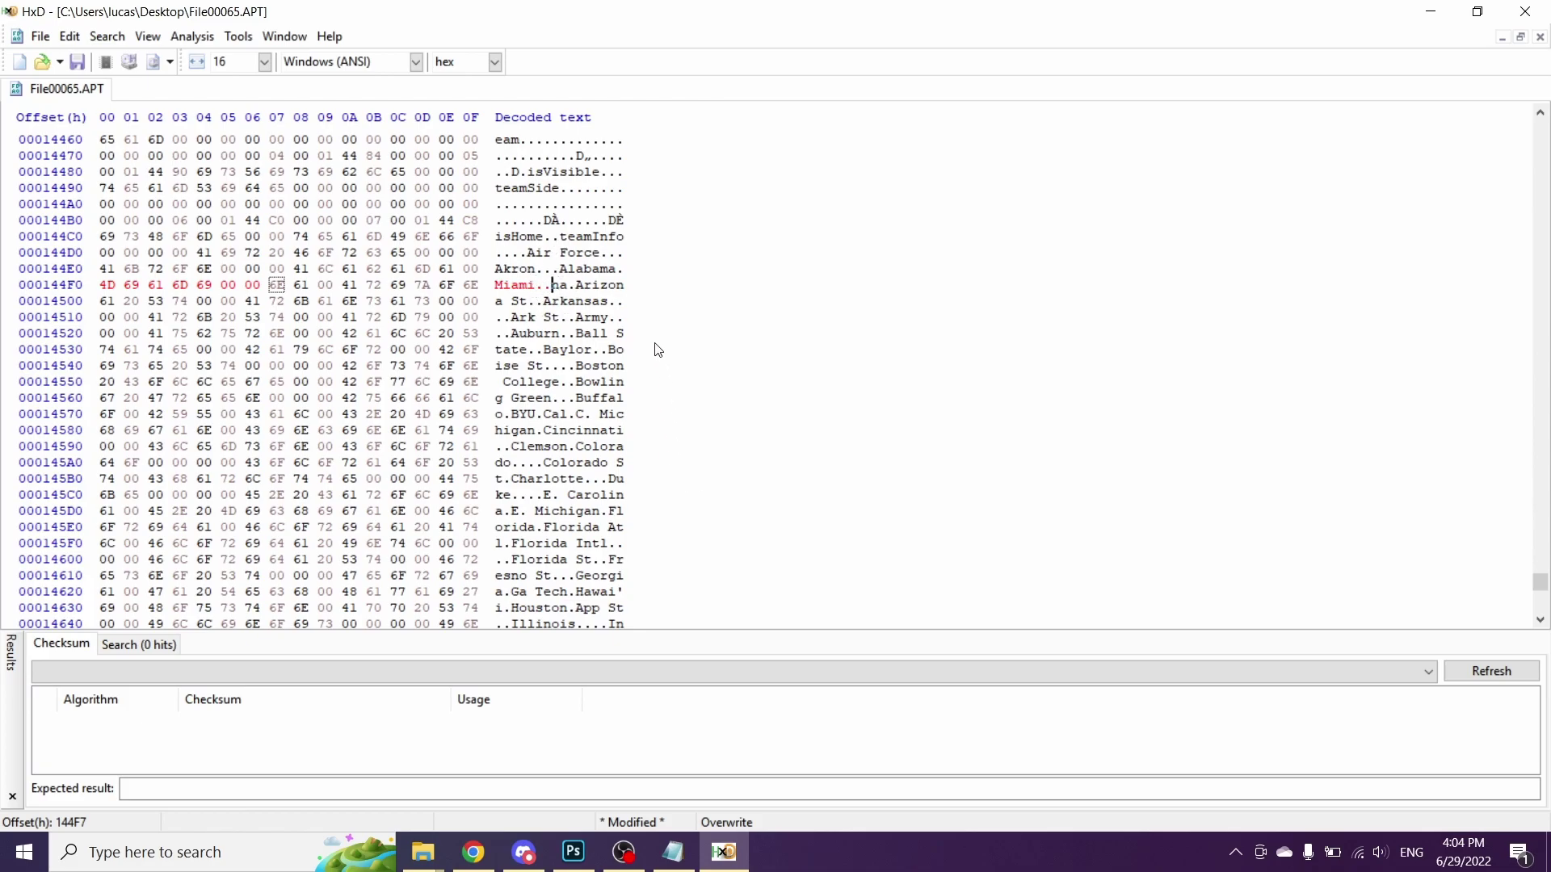
key("Delete")
key("Delete")
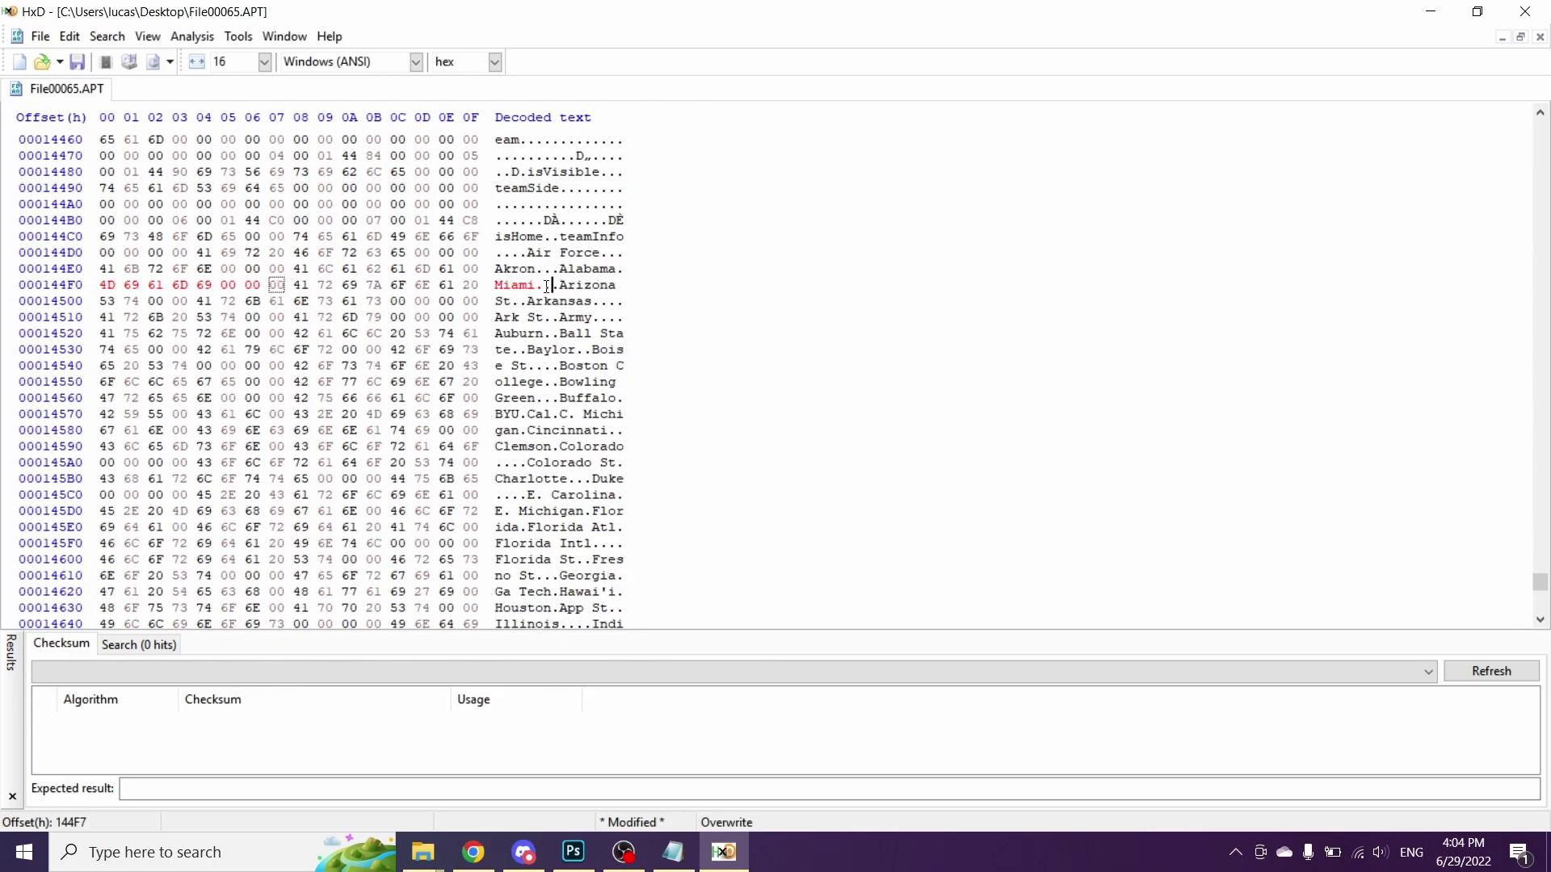
Step: Compare the null-byte spacing after the Miami, Boise St and Akron team names
left_click(561, 284)
left_click_drag(600, 355, 569, 365)
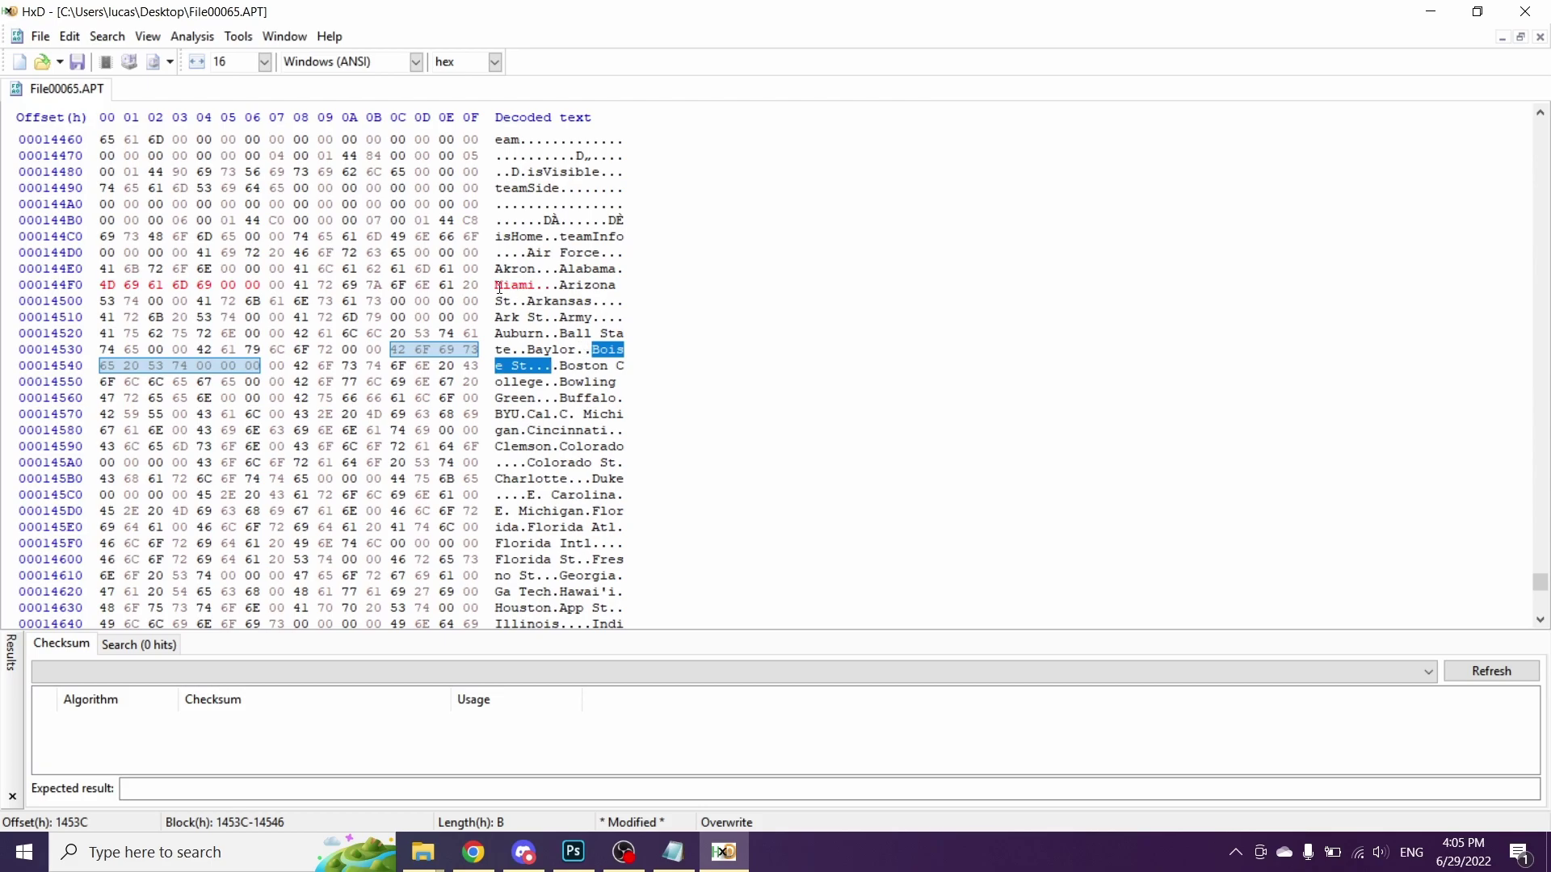
left_click_drag(502, 269, 552, 270)
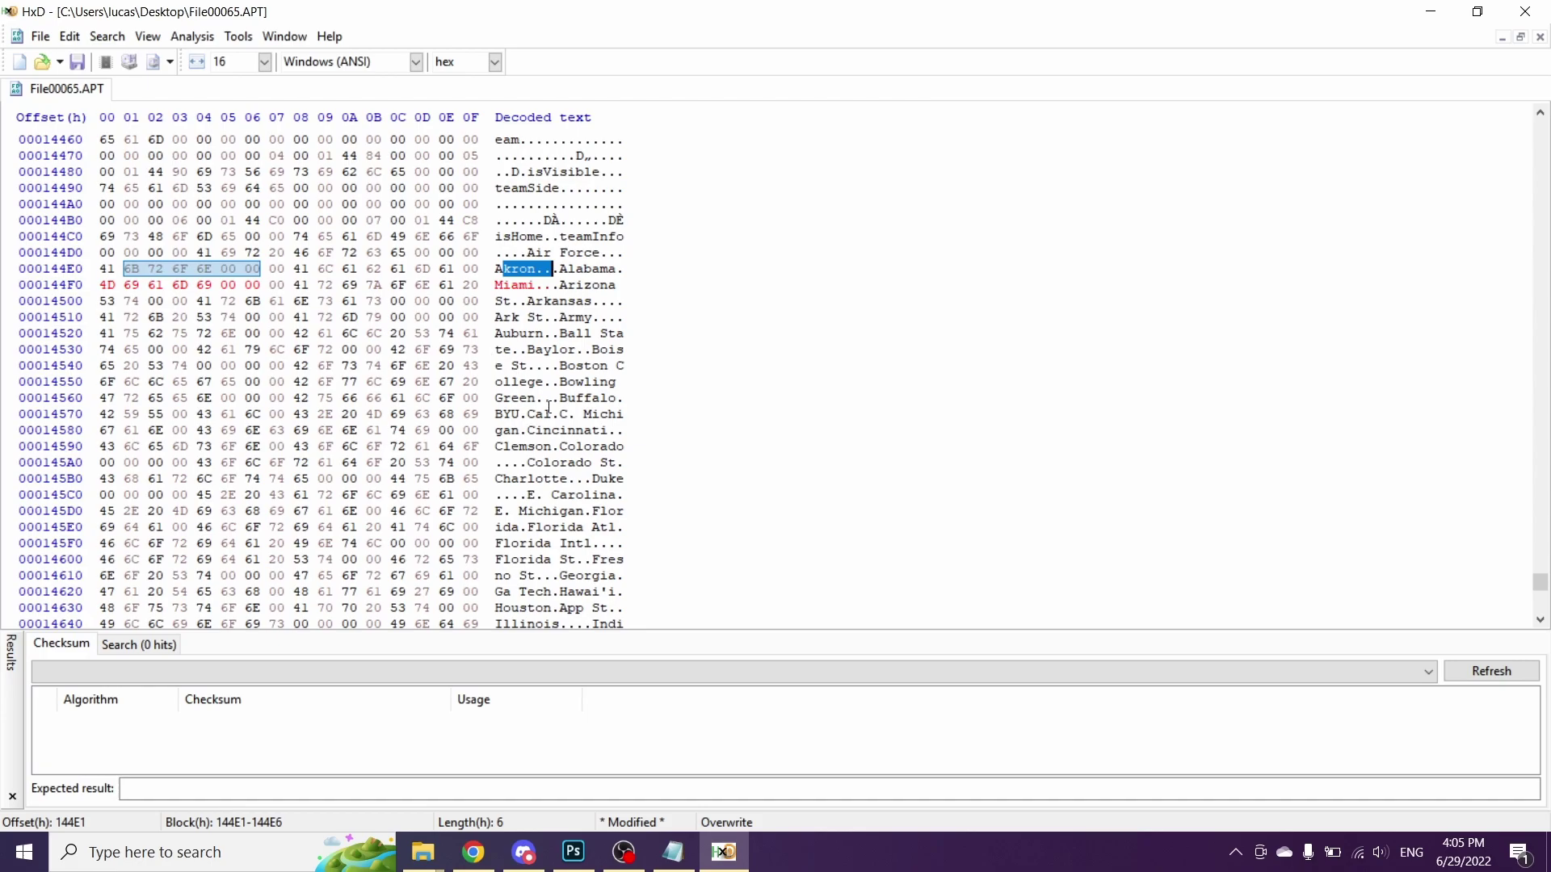
left_click(562, 270)
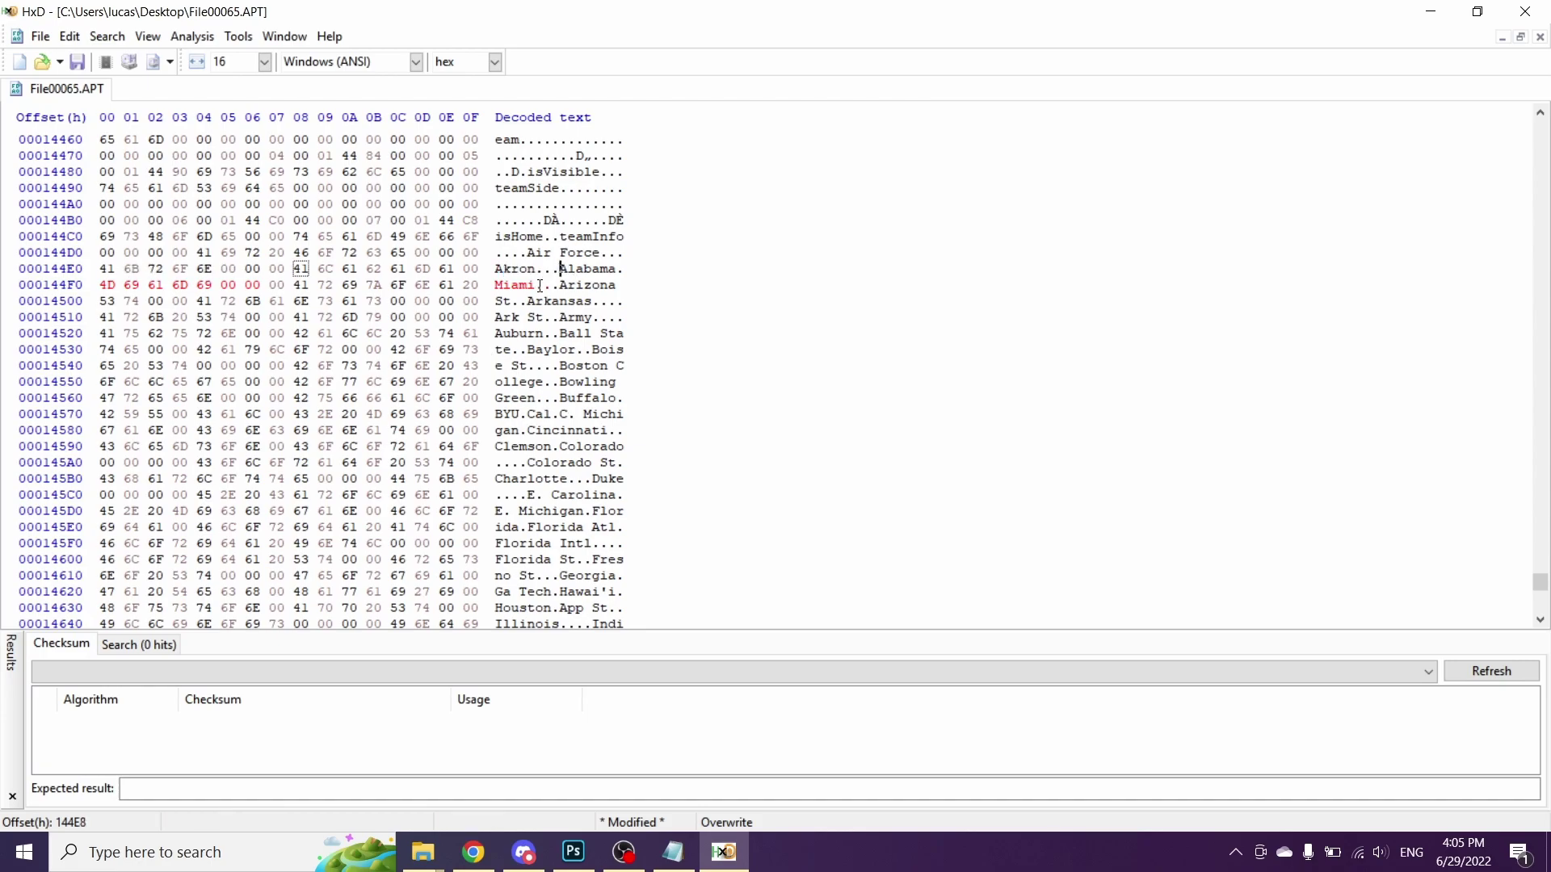
Step: Return to the first byte of the file and set up a forward hex-value search for 29 B7 00
left_click(624, 852)
left_click_drag(1540, 592, 1364, 287)
left_click(107, 138)
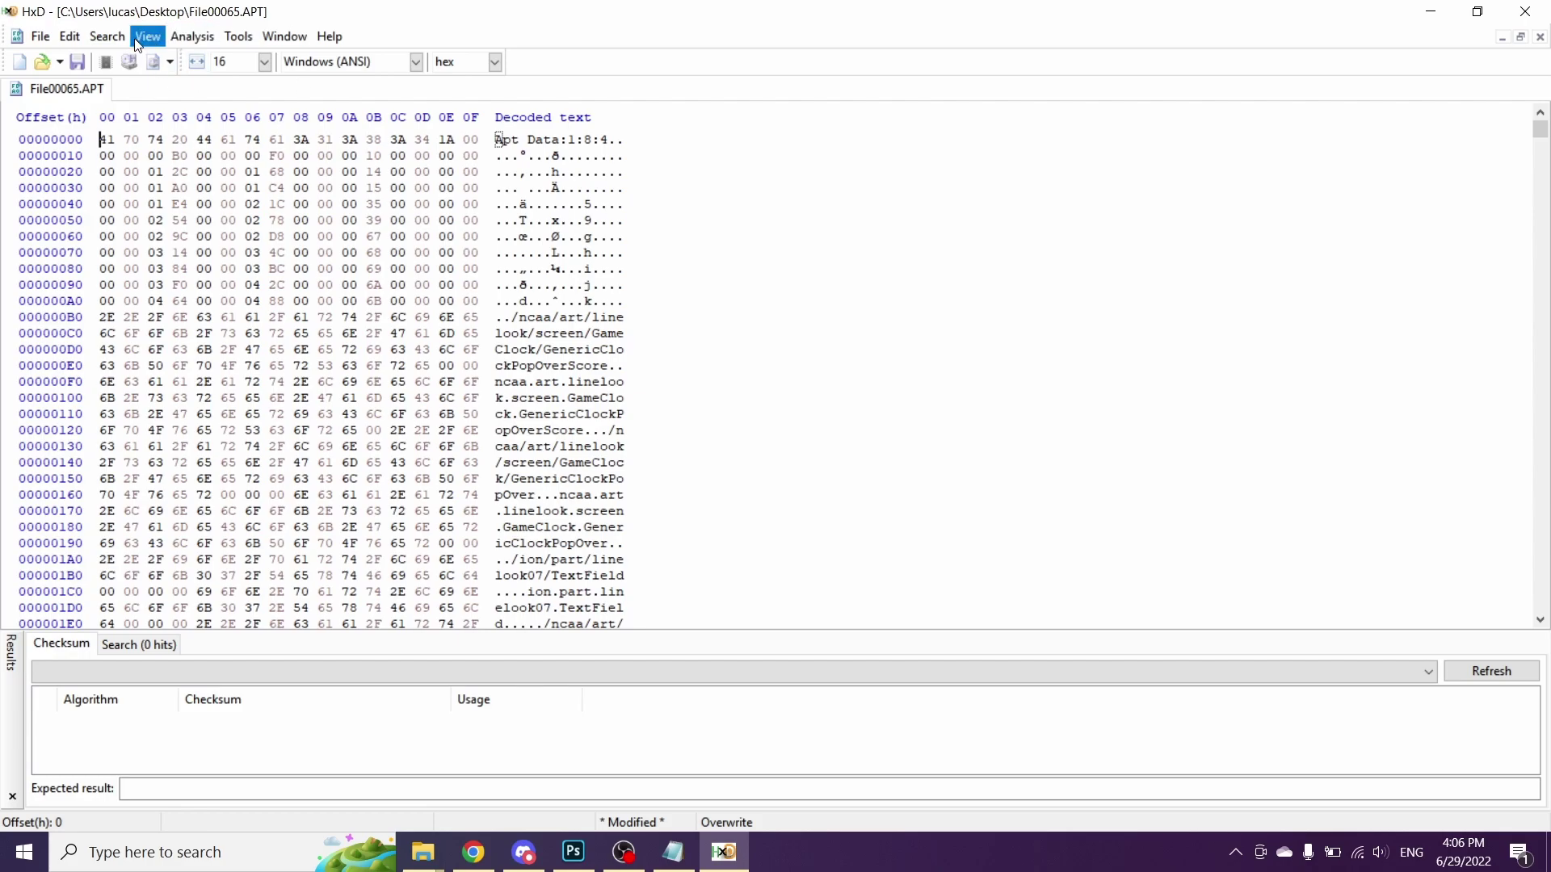
left_click(109, 39)
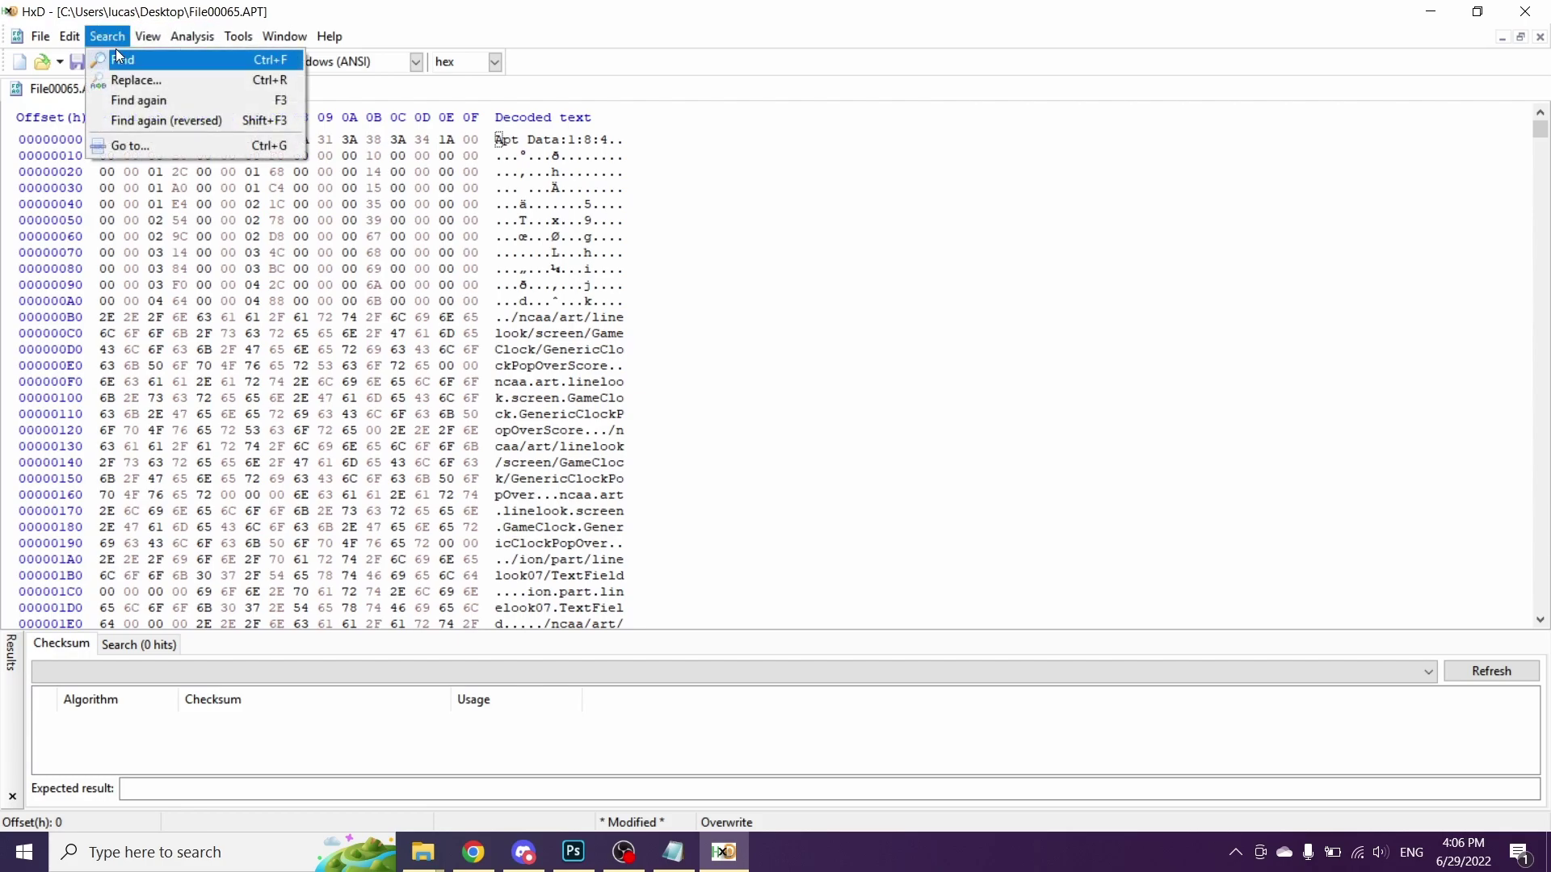
left_click(115, 53)
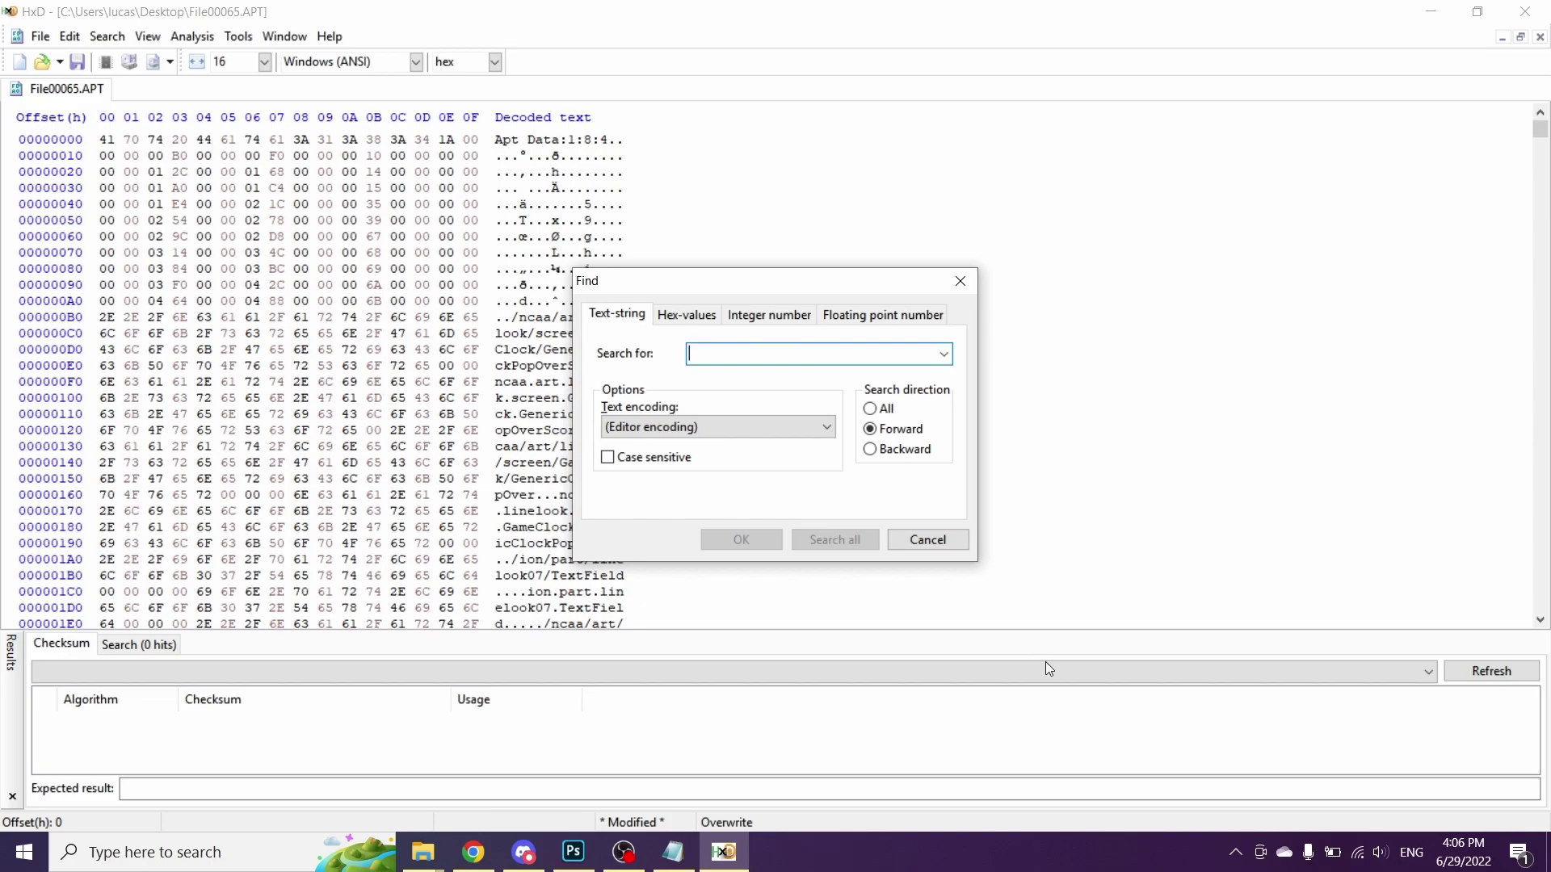
left_click(688, 316)
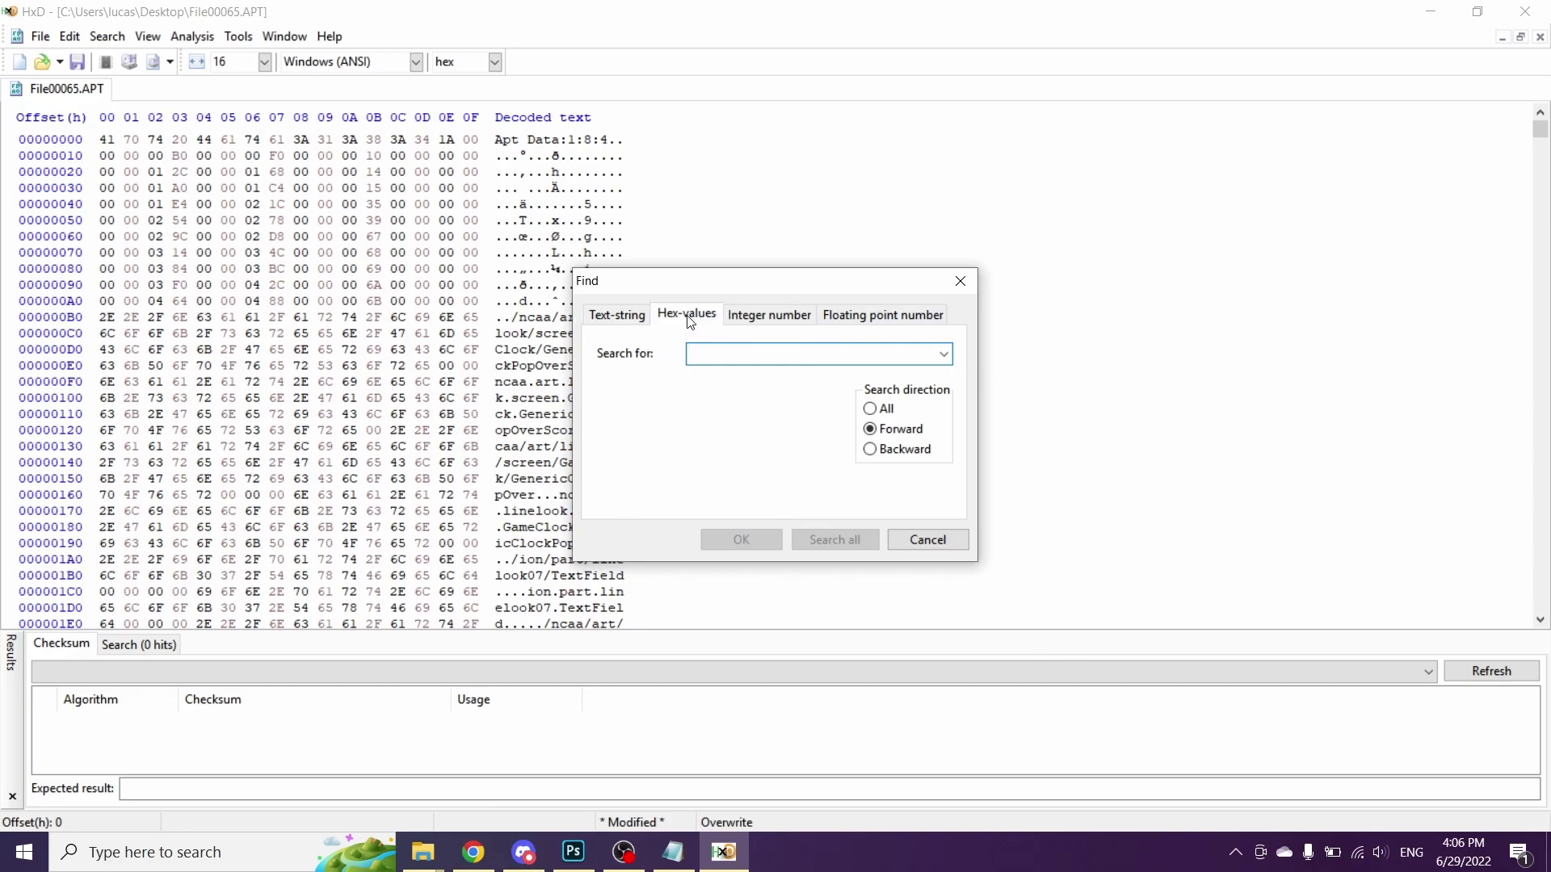
left_click(637, 323)
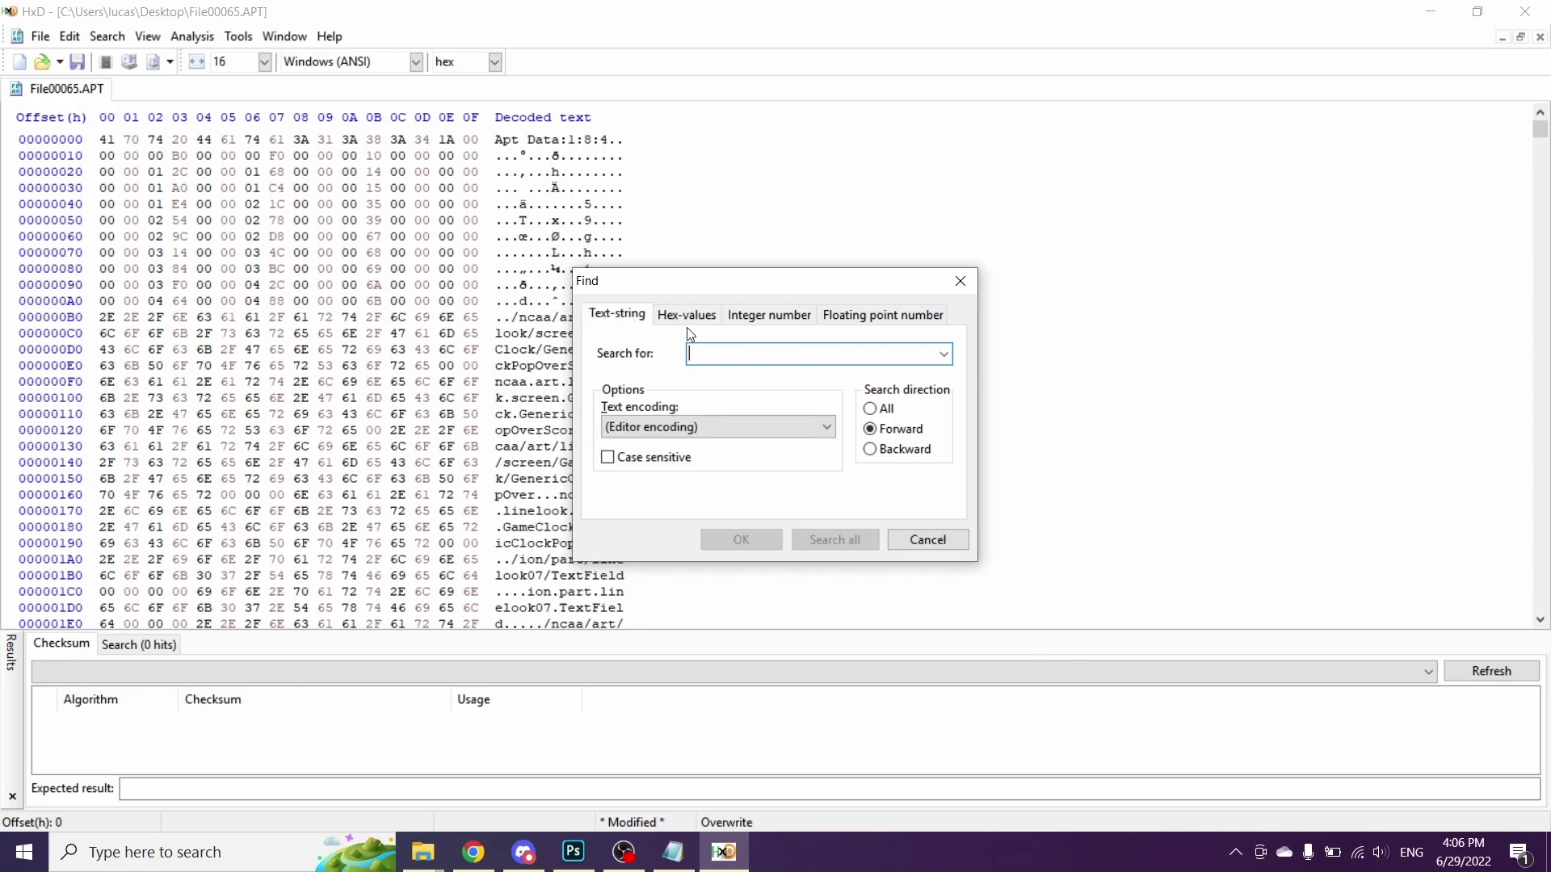
left_click(677, 321)
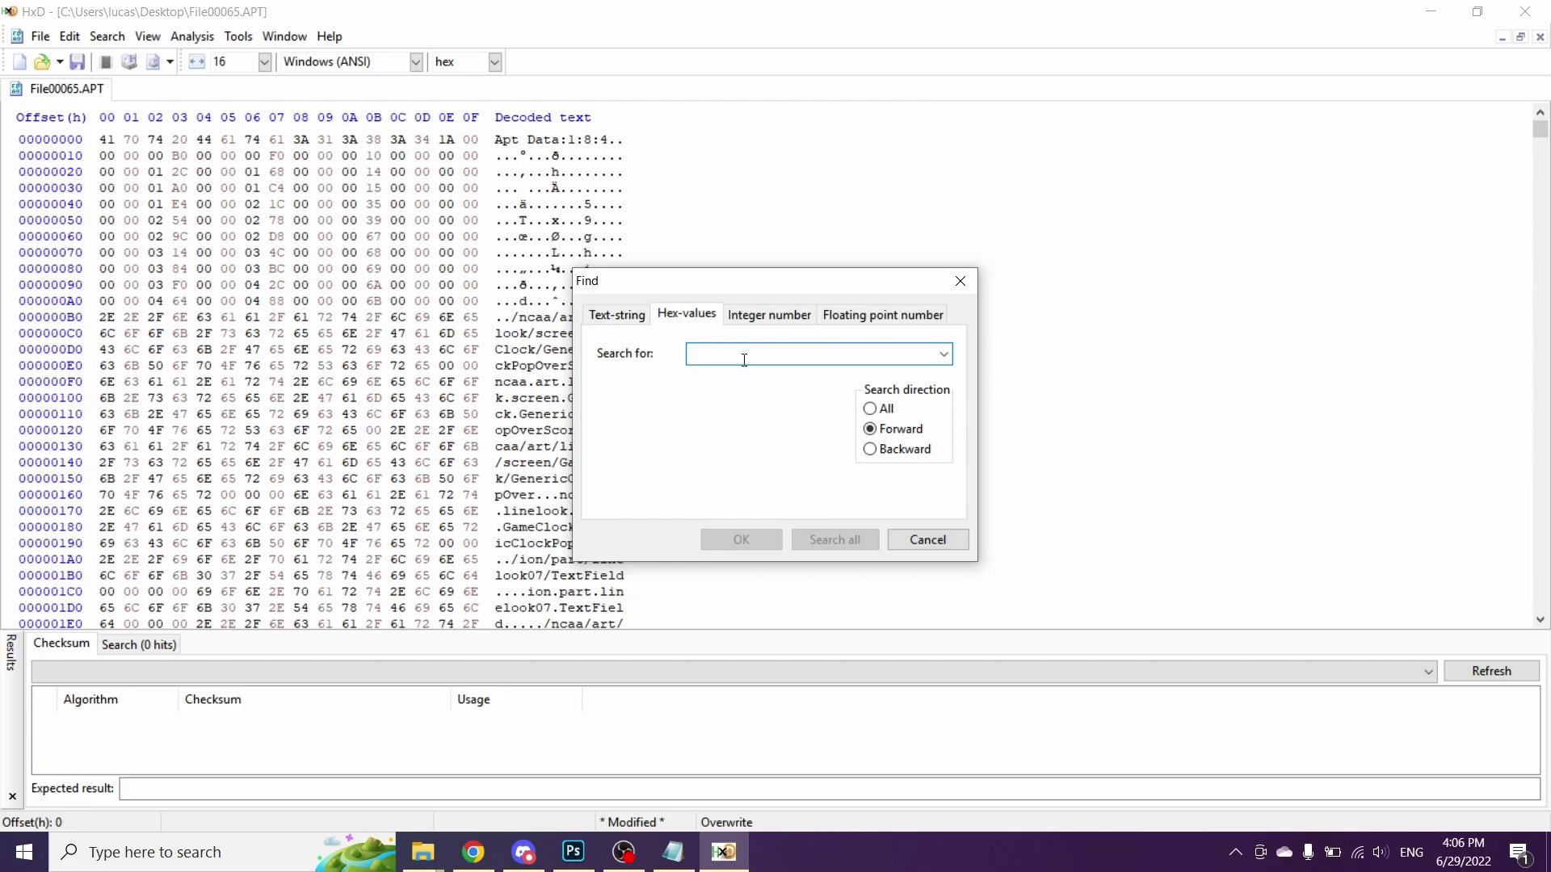
type("29 ")
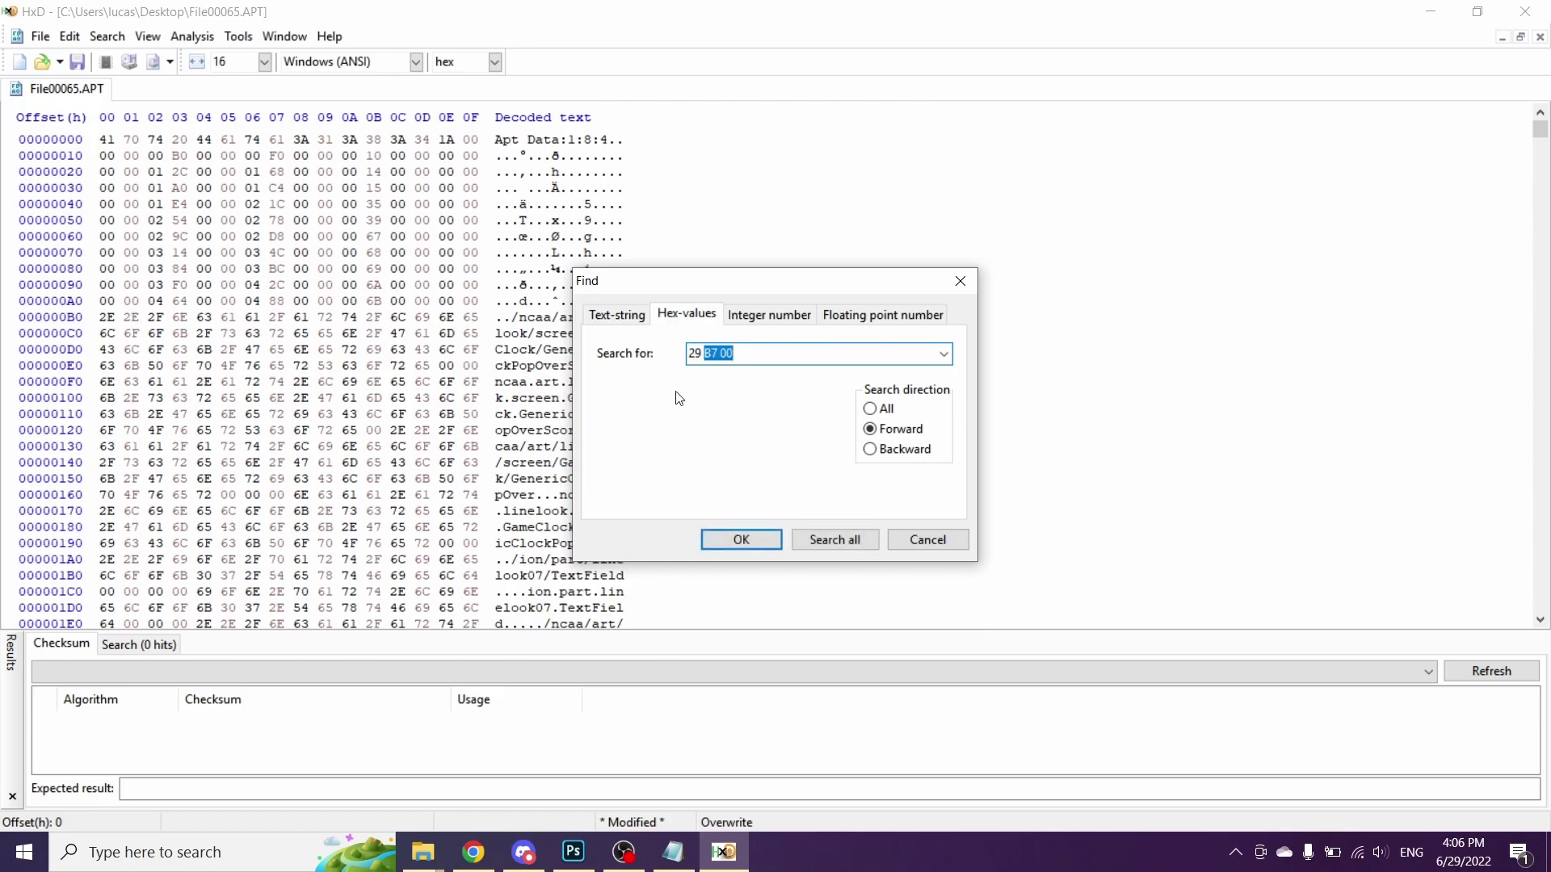
type("B7 00")
Step: Look up Arizona's position in the scorebug_teams_list (2).txt team list and return to the pending hex search
left_click(674, 855)
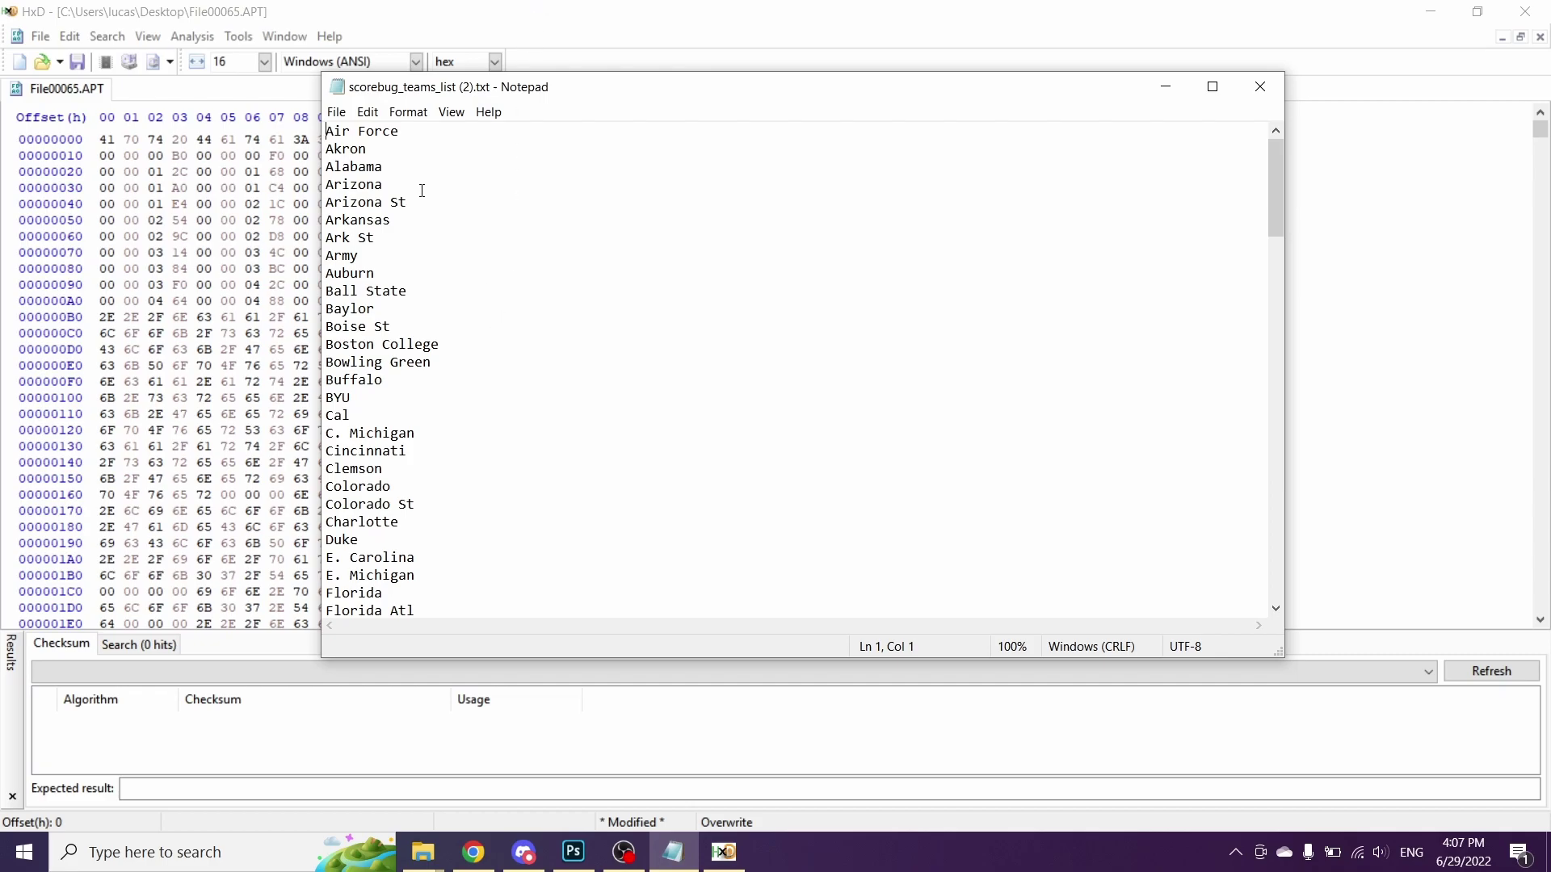
left_click_drag(648, 96, 853, 121)
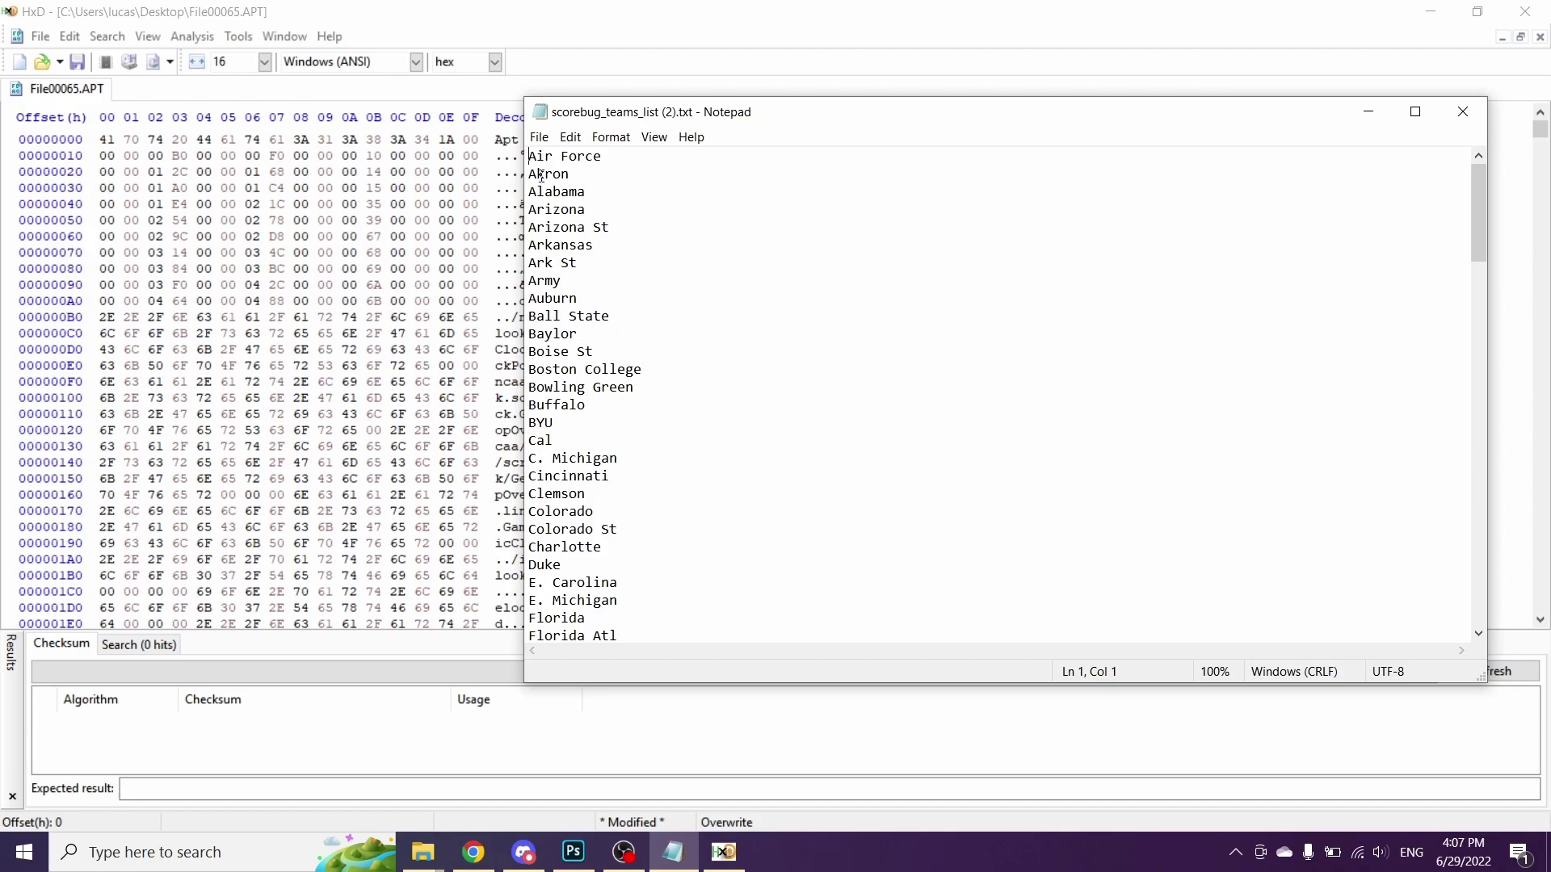
scroll(749, 453, "down", 20)
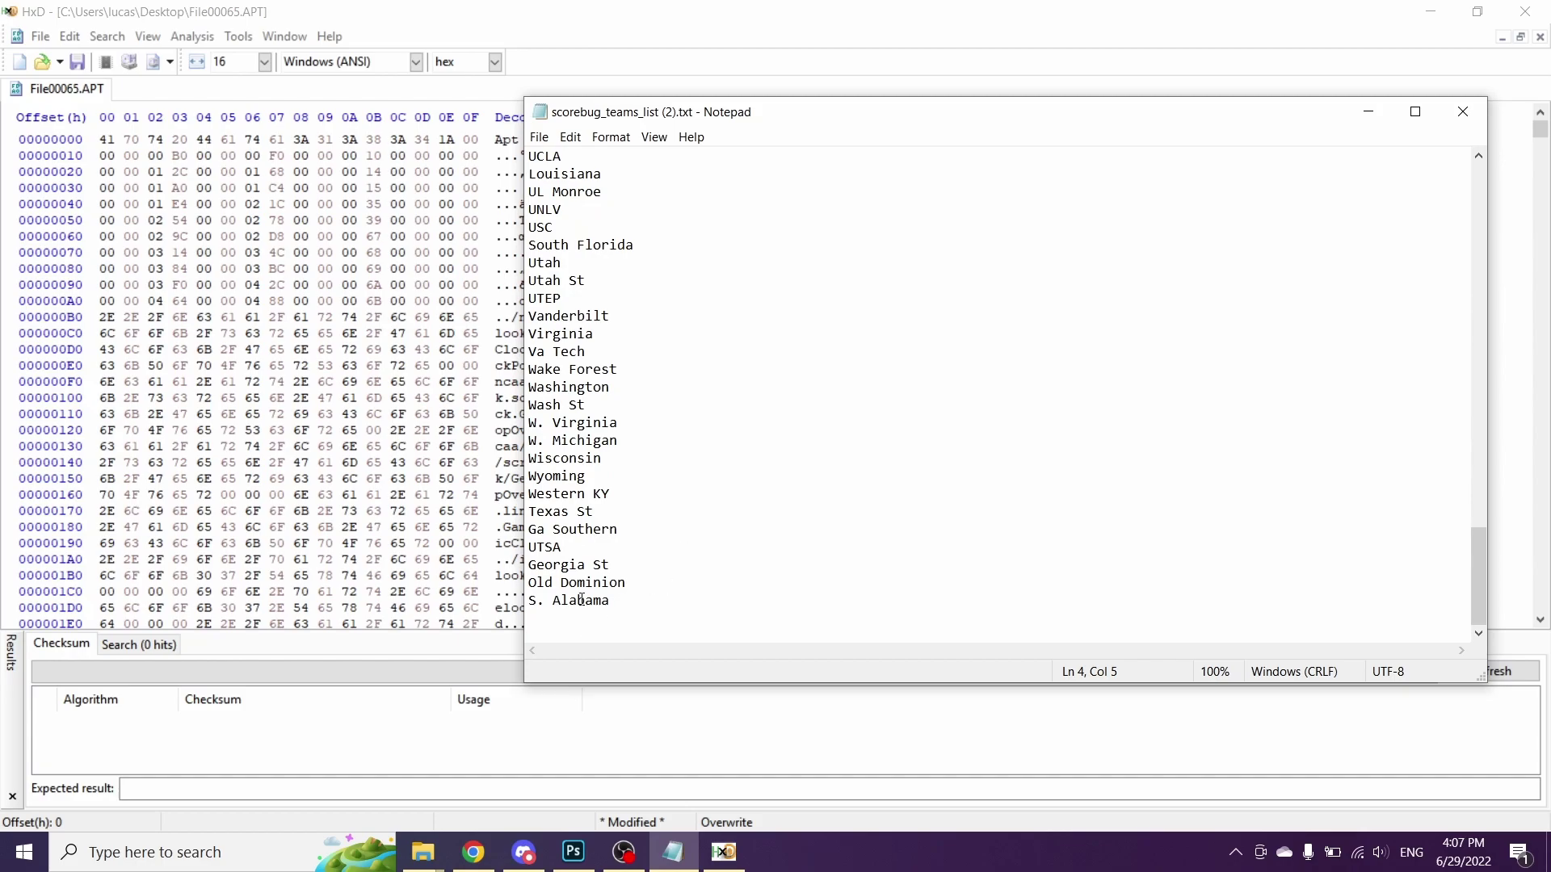
scroll(615, 559, "up", 20)
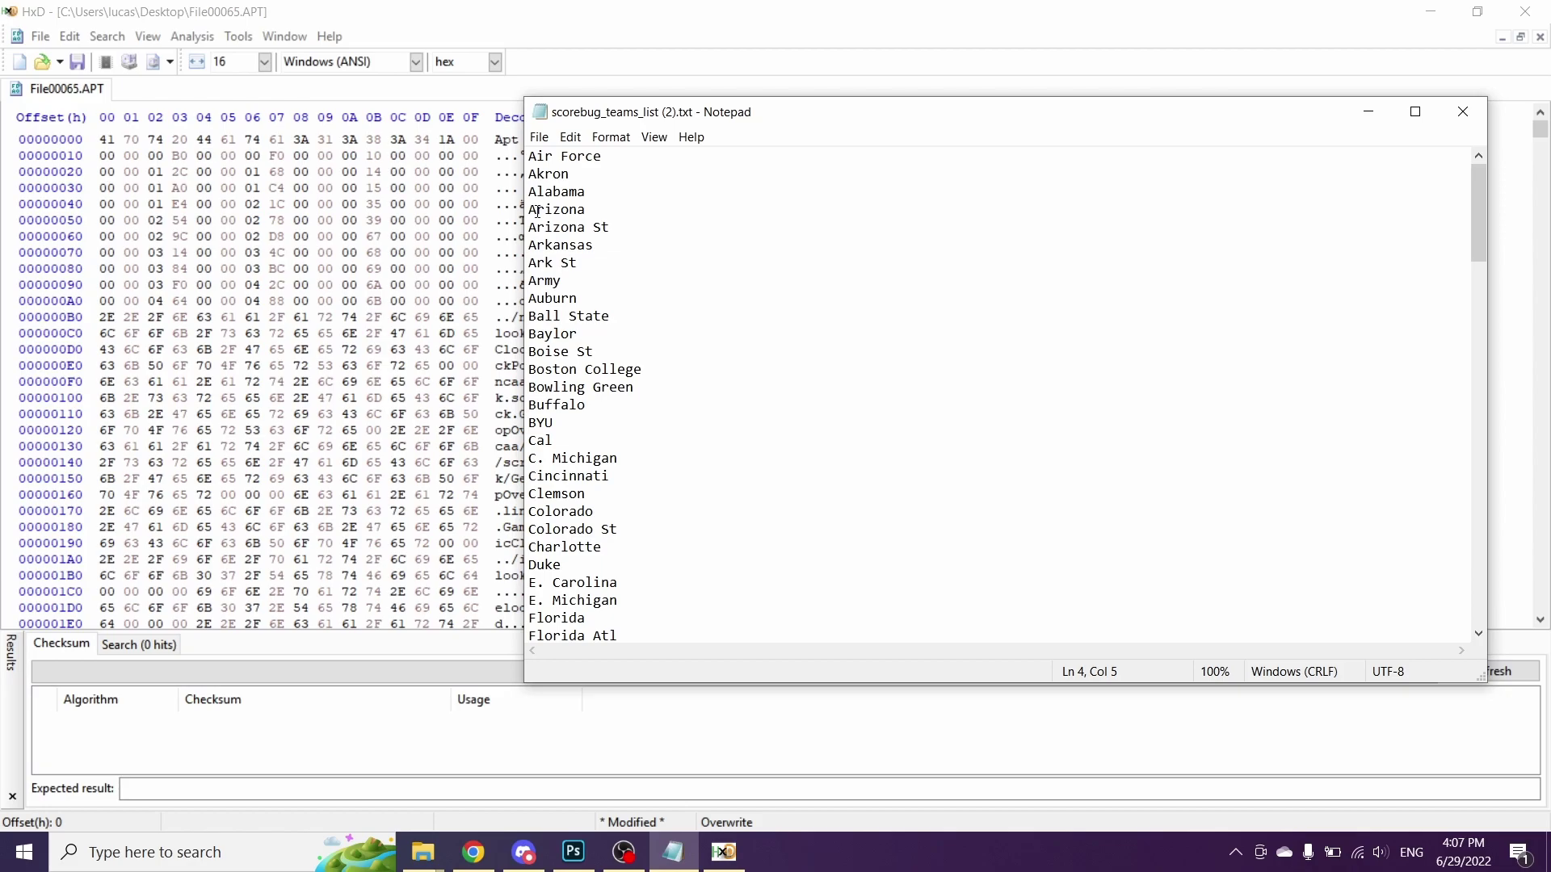
left_click_drag(537, 209, 588, 210)
left_click(1368, 113)
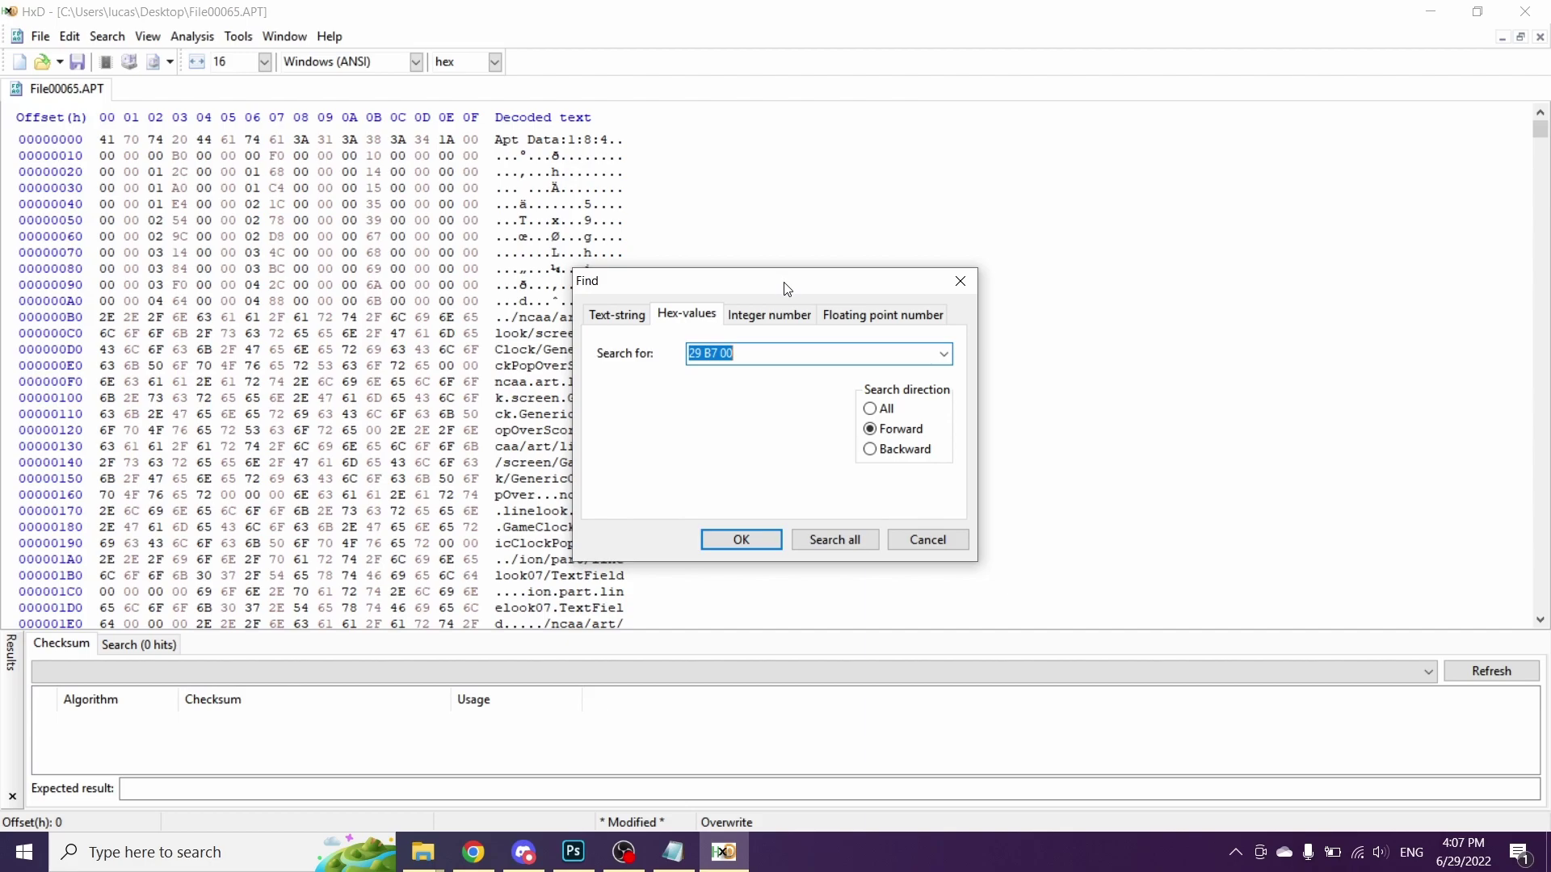
Step: Run the search for 29 B7 00 and advance to its fourth occurrence, at offset DFE7
left_click(742, 540)
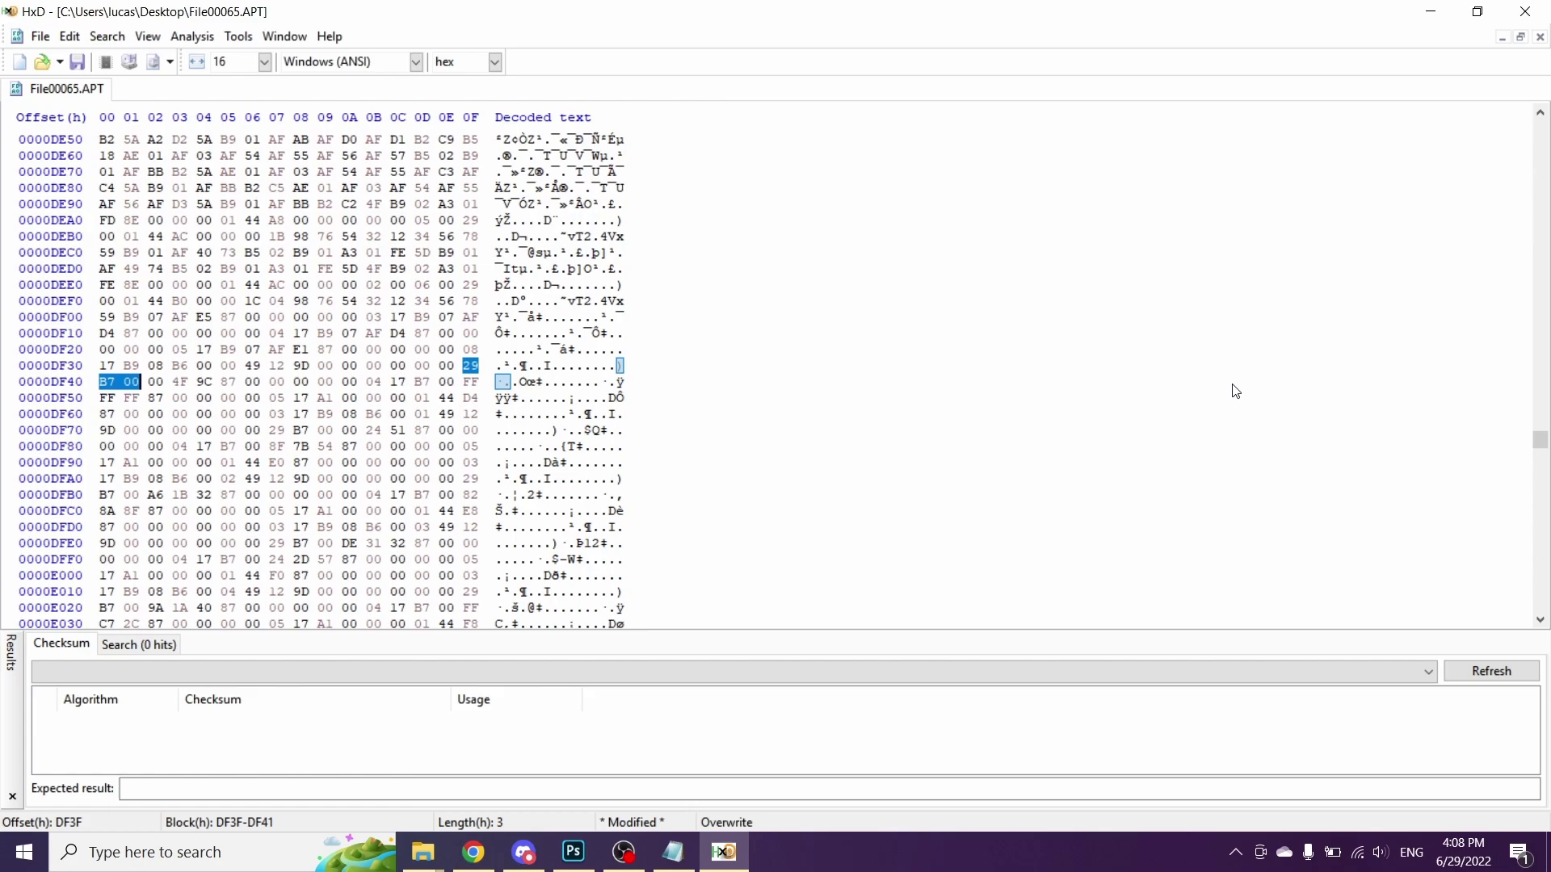
key("F3")
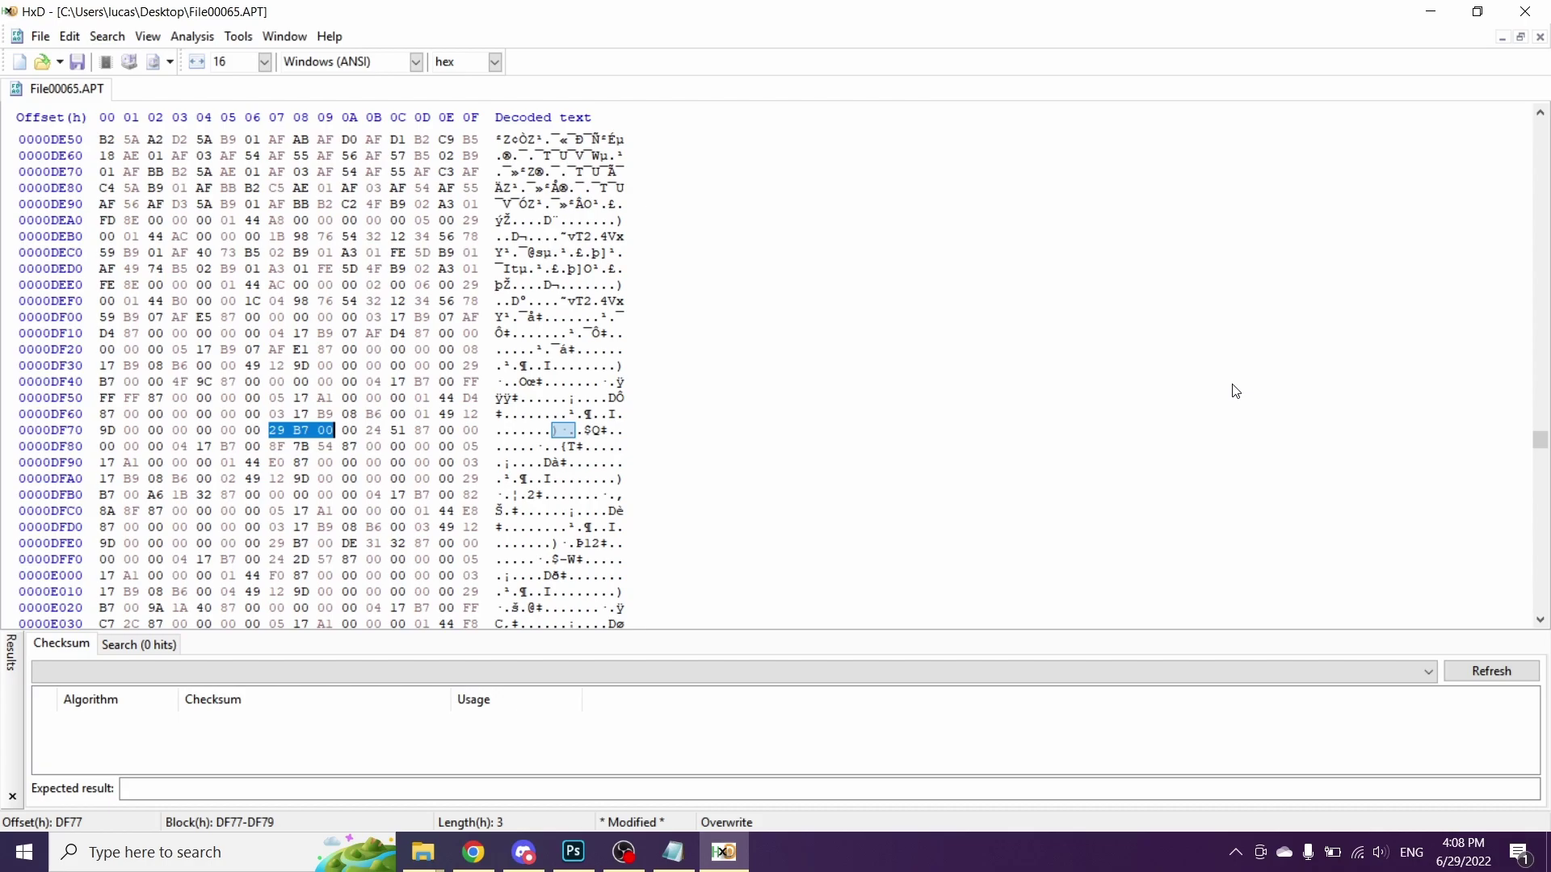
key("F3")
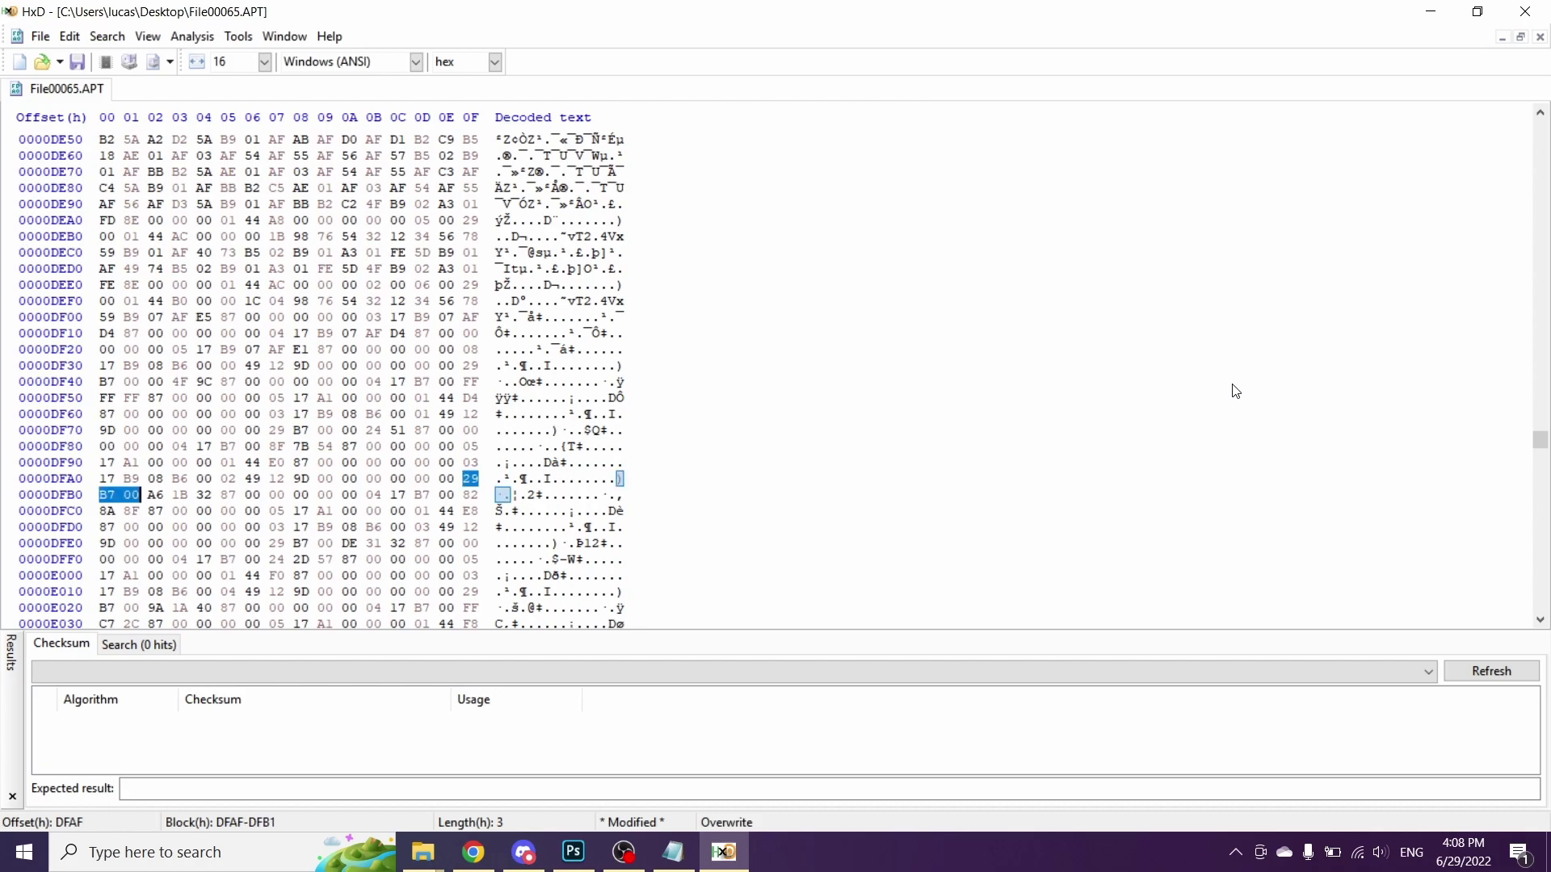
key("F3")
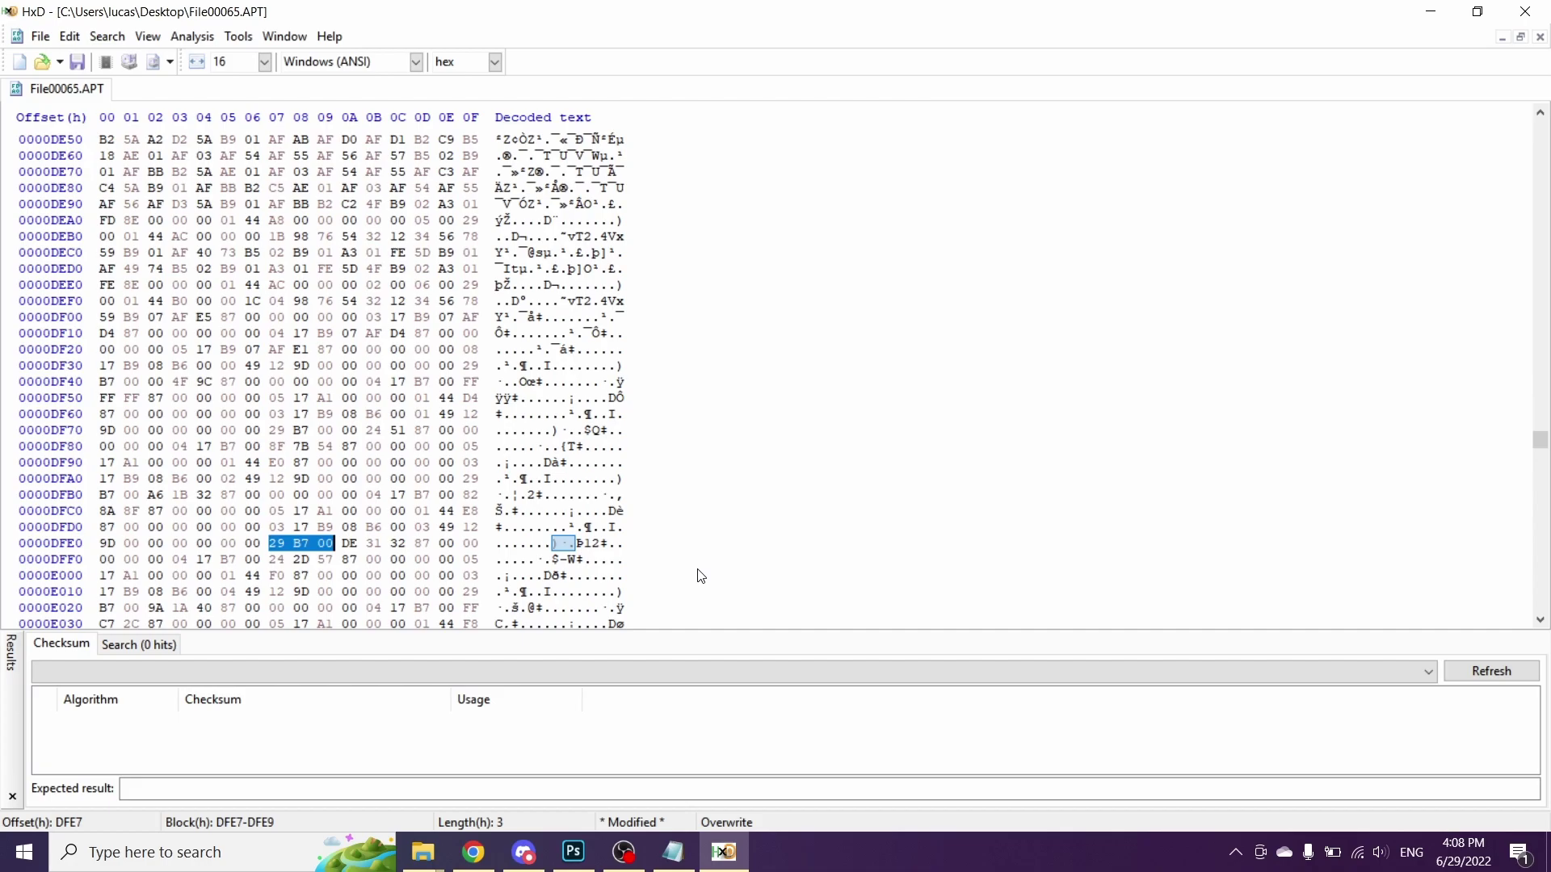
Step: Switch to Photoshop and preview the colour stored after the found bytes by setting the foreground colour to de3132
left_click(264, 864)
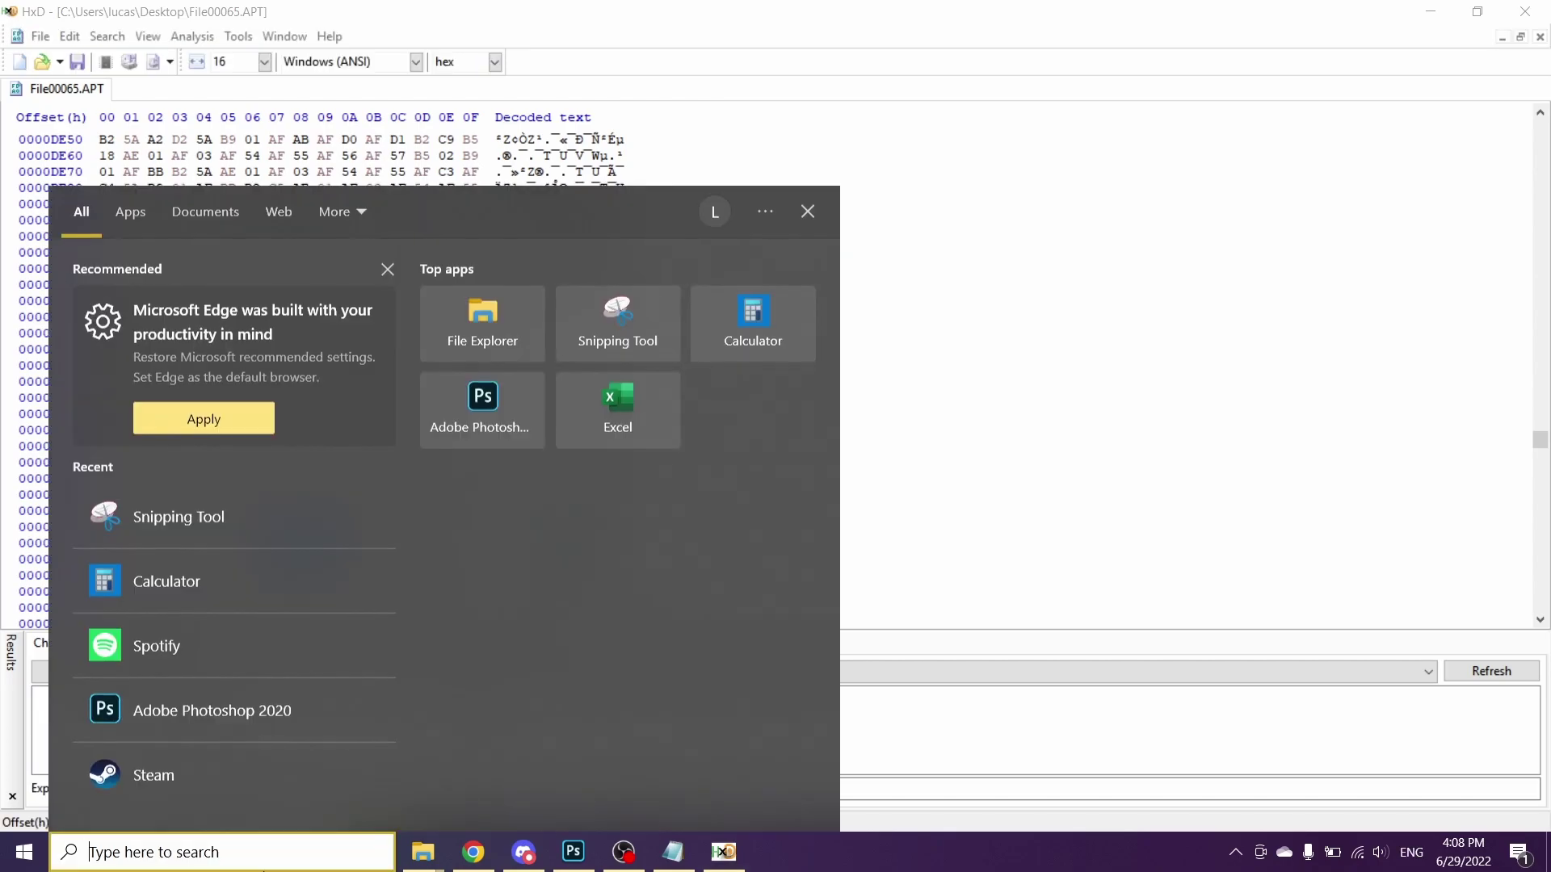
type("photo")
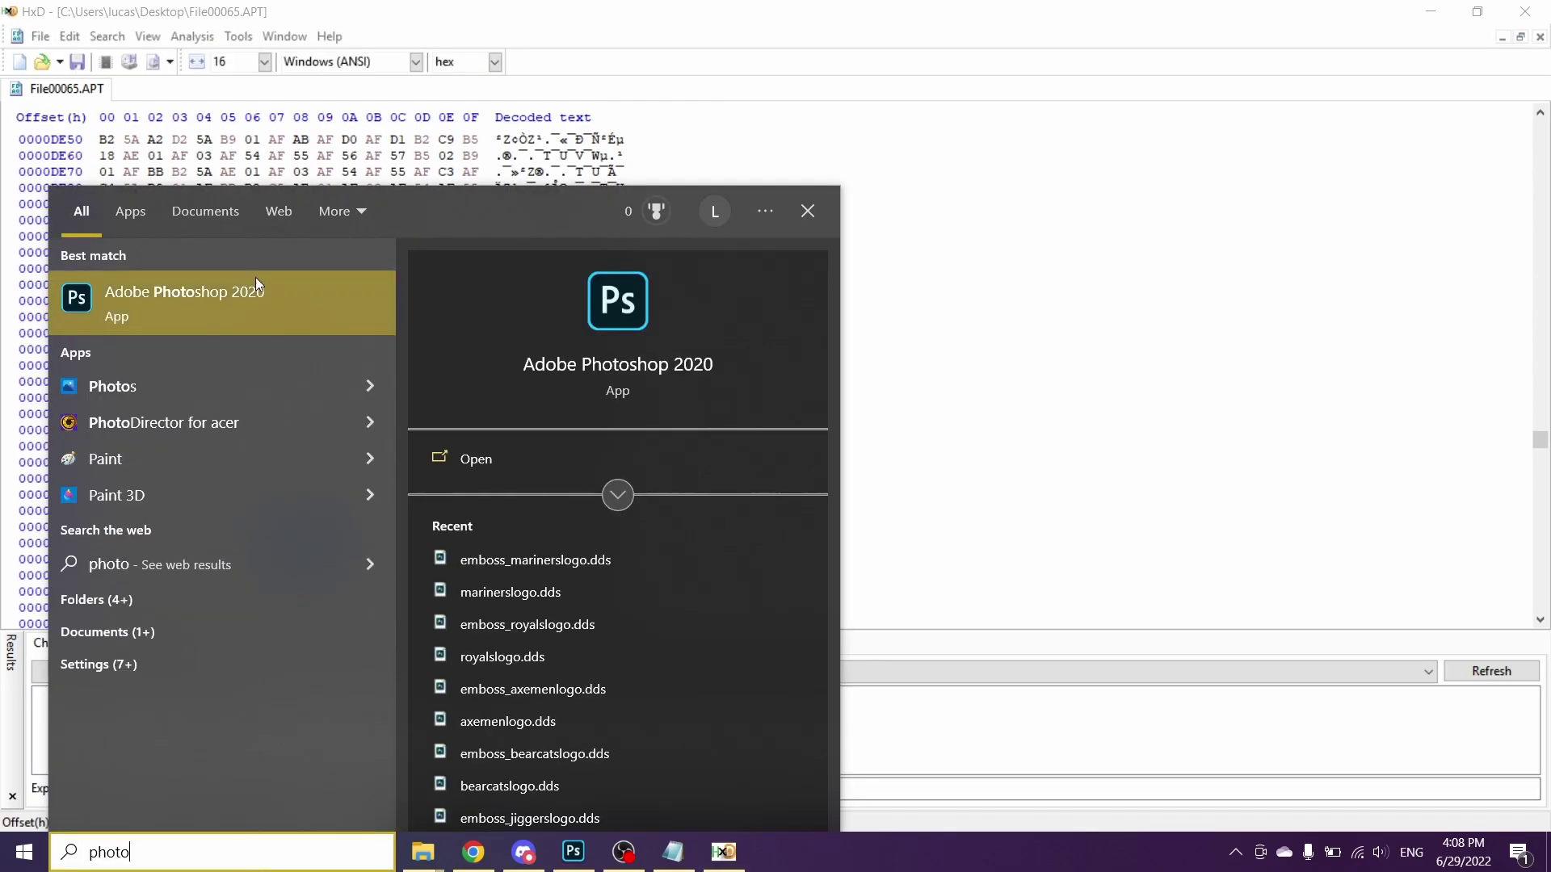
left_click(270, 315)
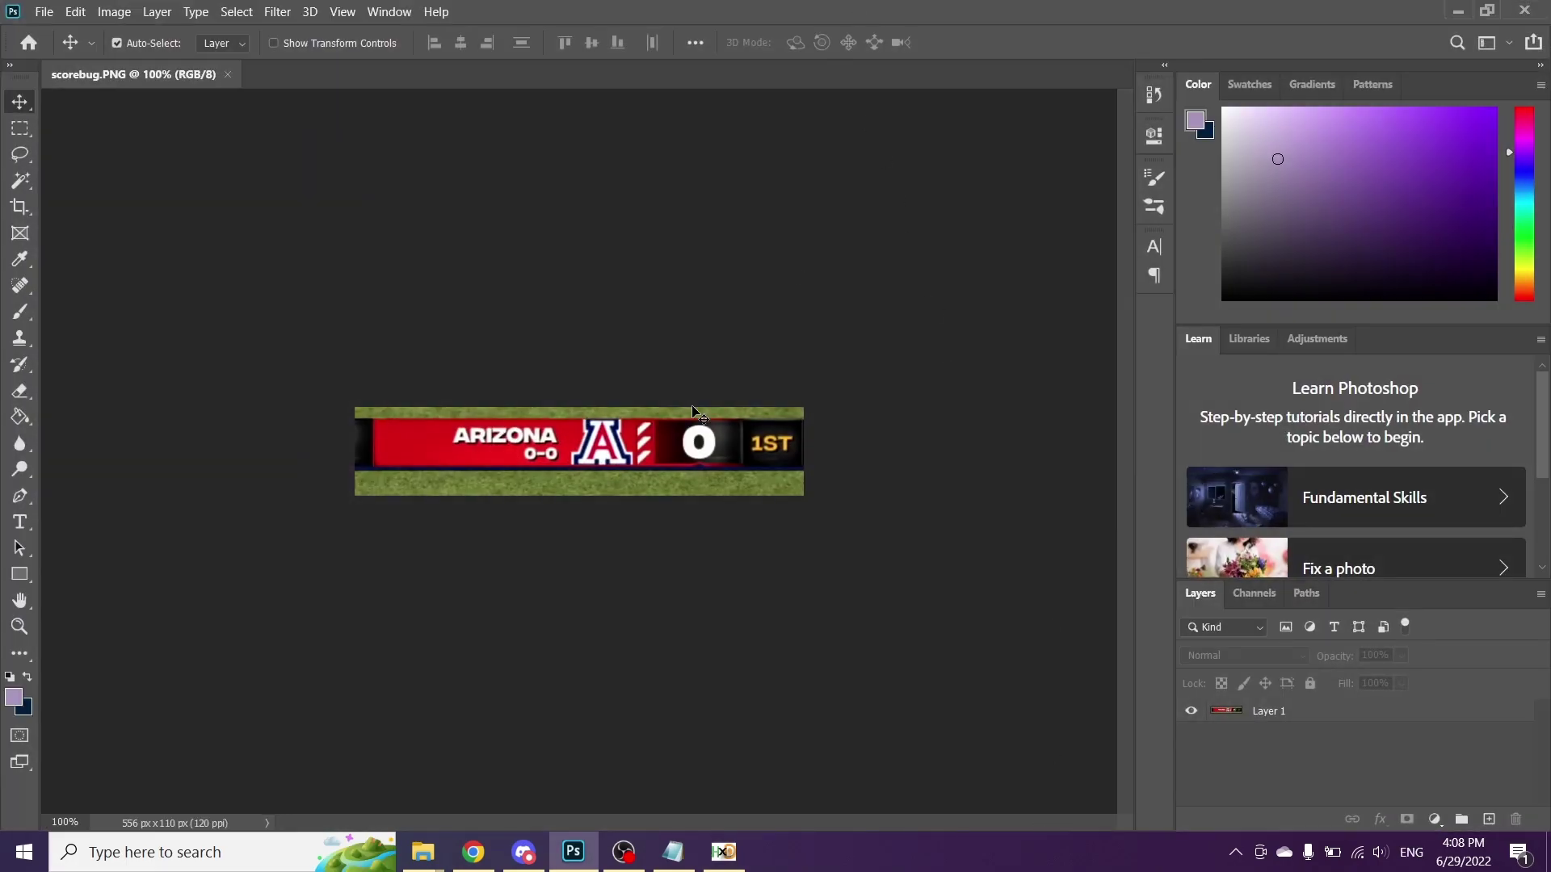
left_click(13, 697)
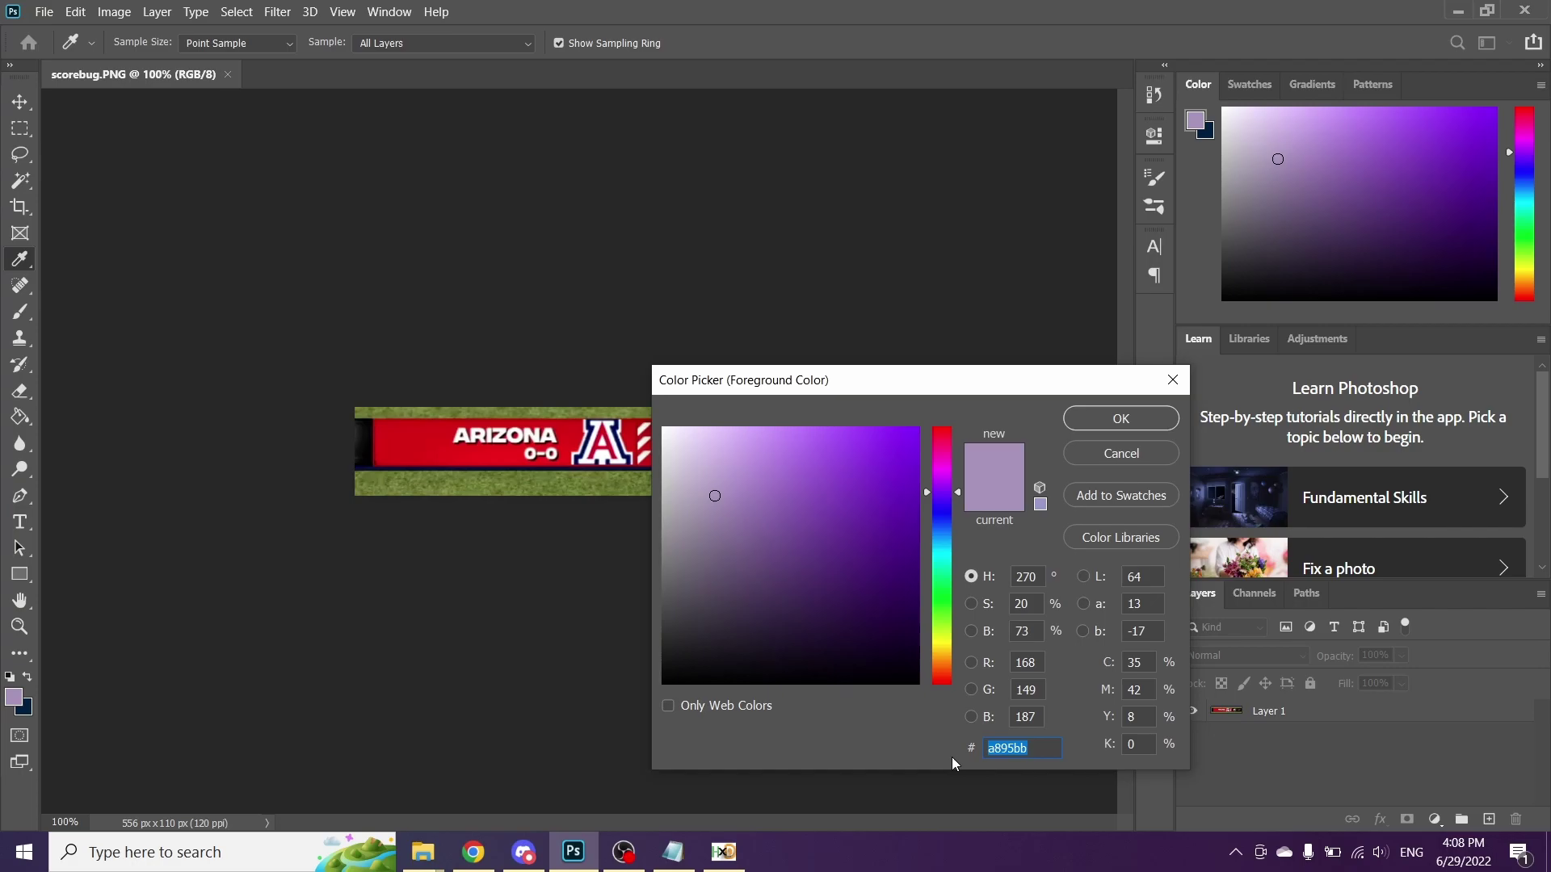
type("de3132")
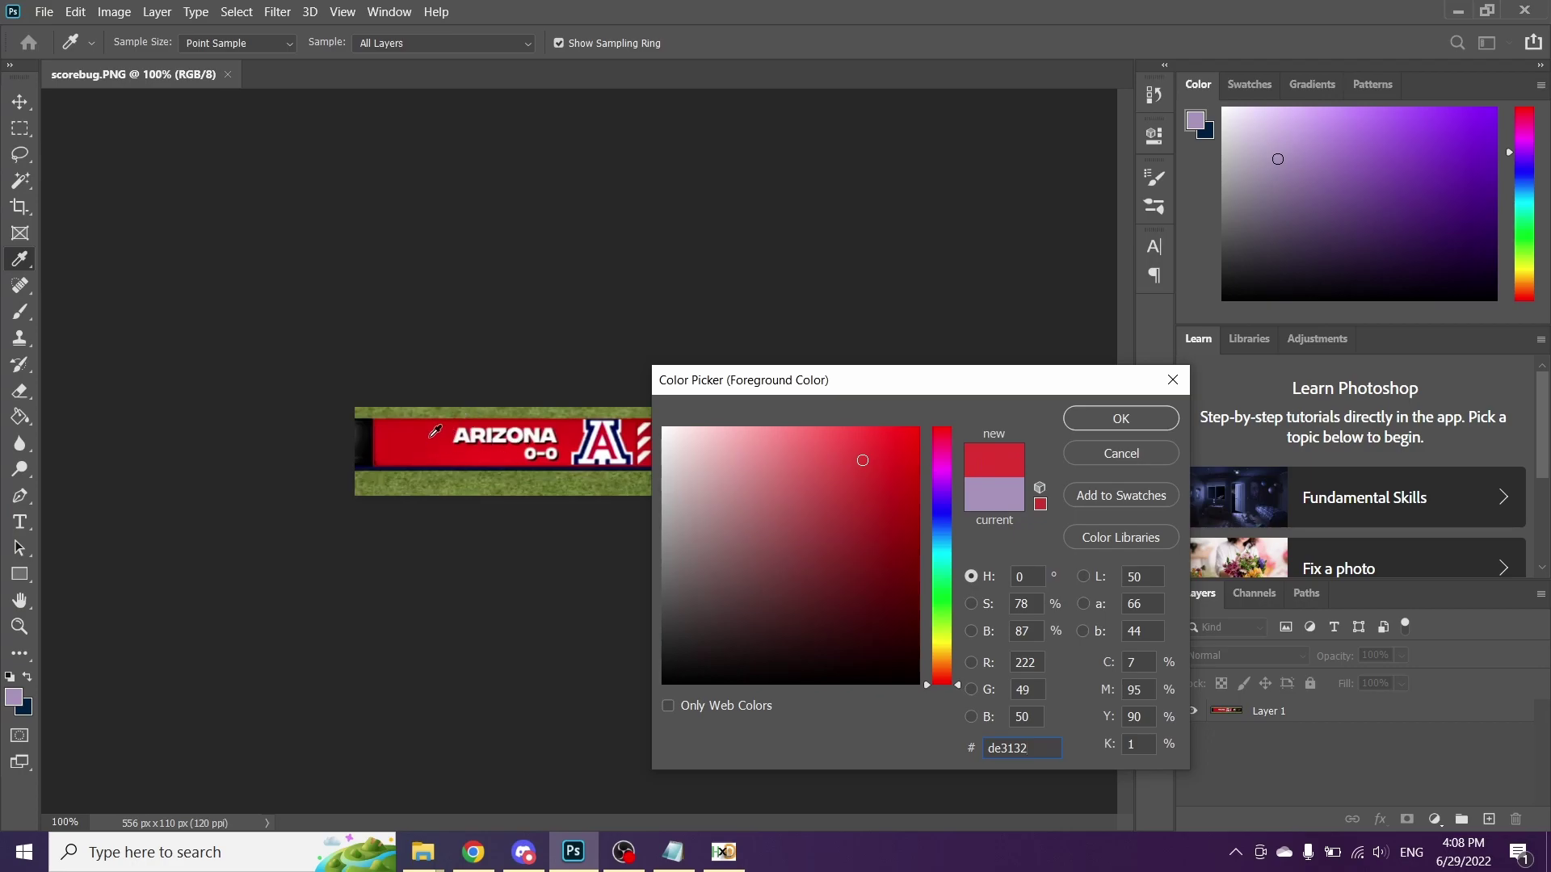
left_click(1121, 418)
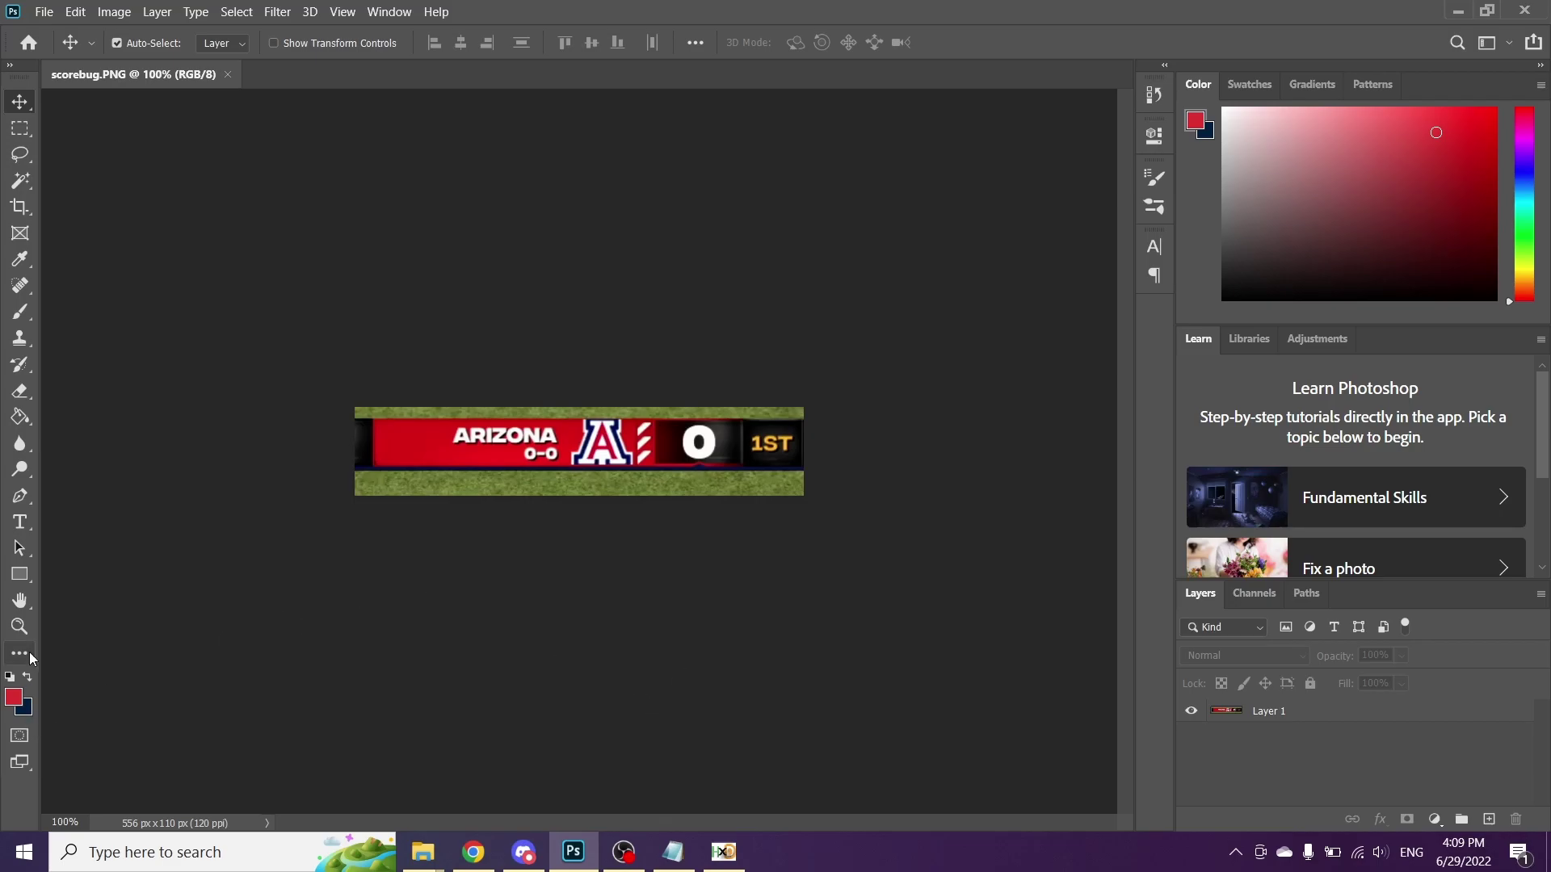
Step: Choose the bright green 49da16 in the foreground colour picker as the new primary scorebug colour
left_click(13, 697)
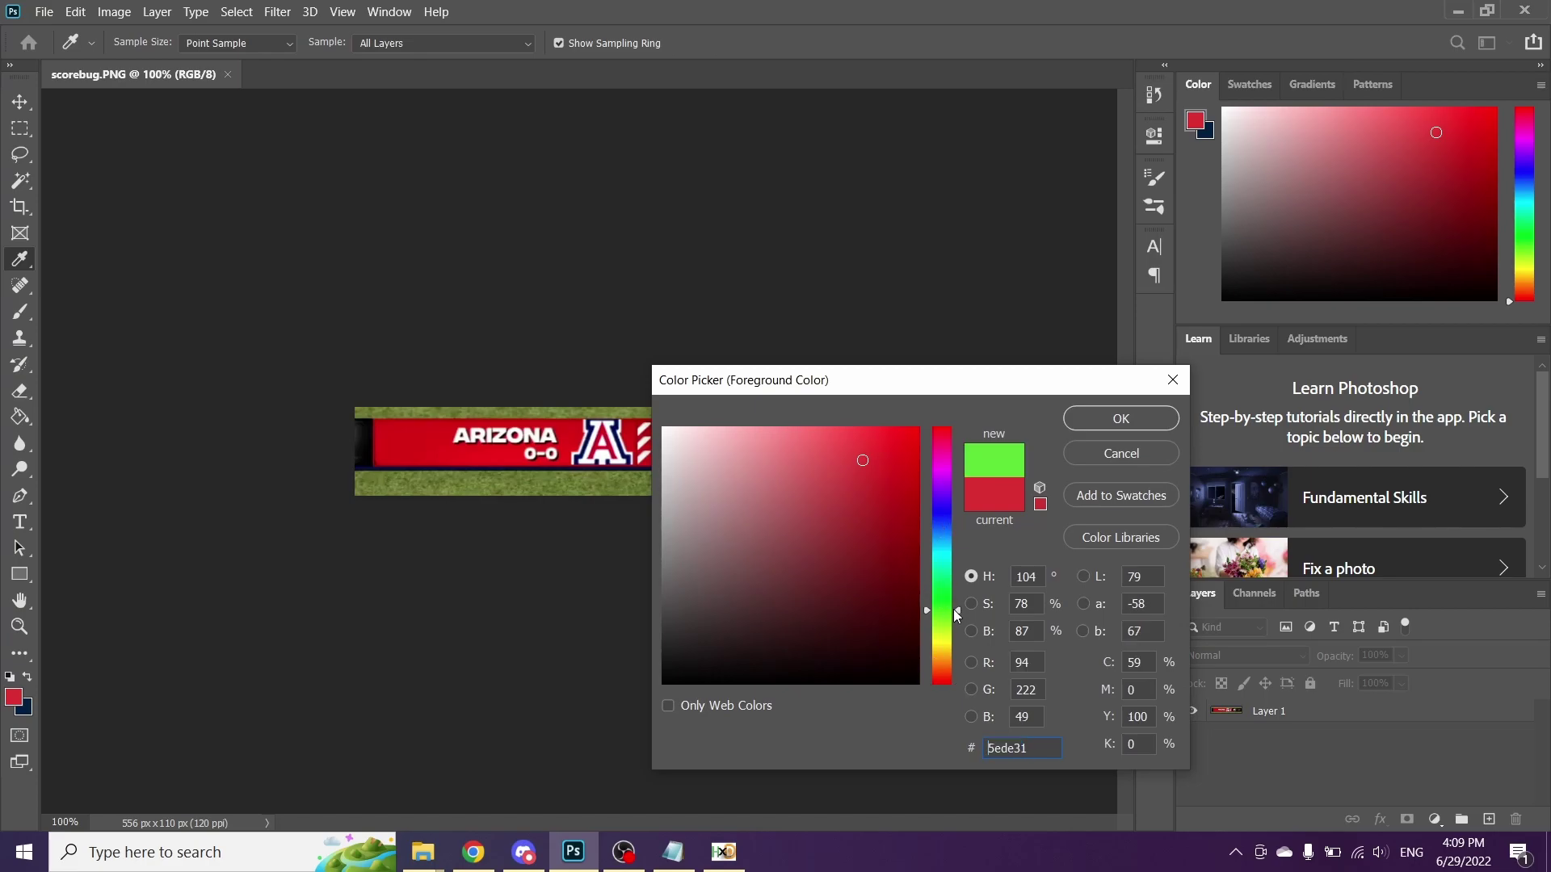
left_click(941, 610)
left_click_drag(887, 487, 893, 465)
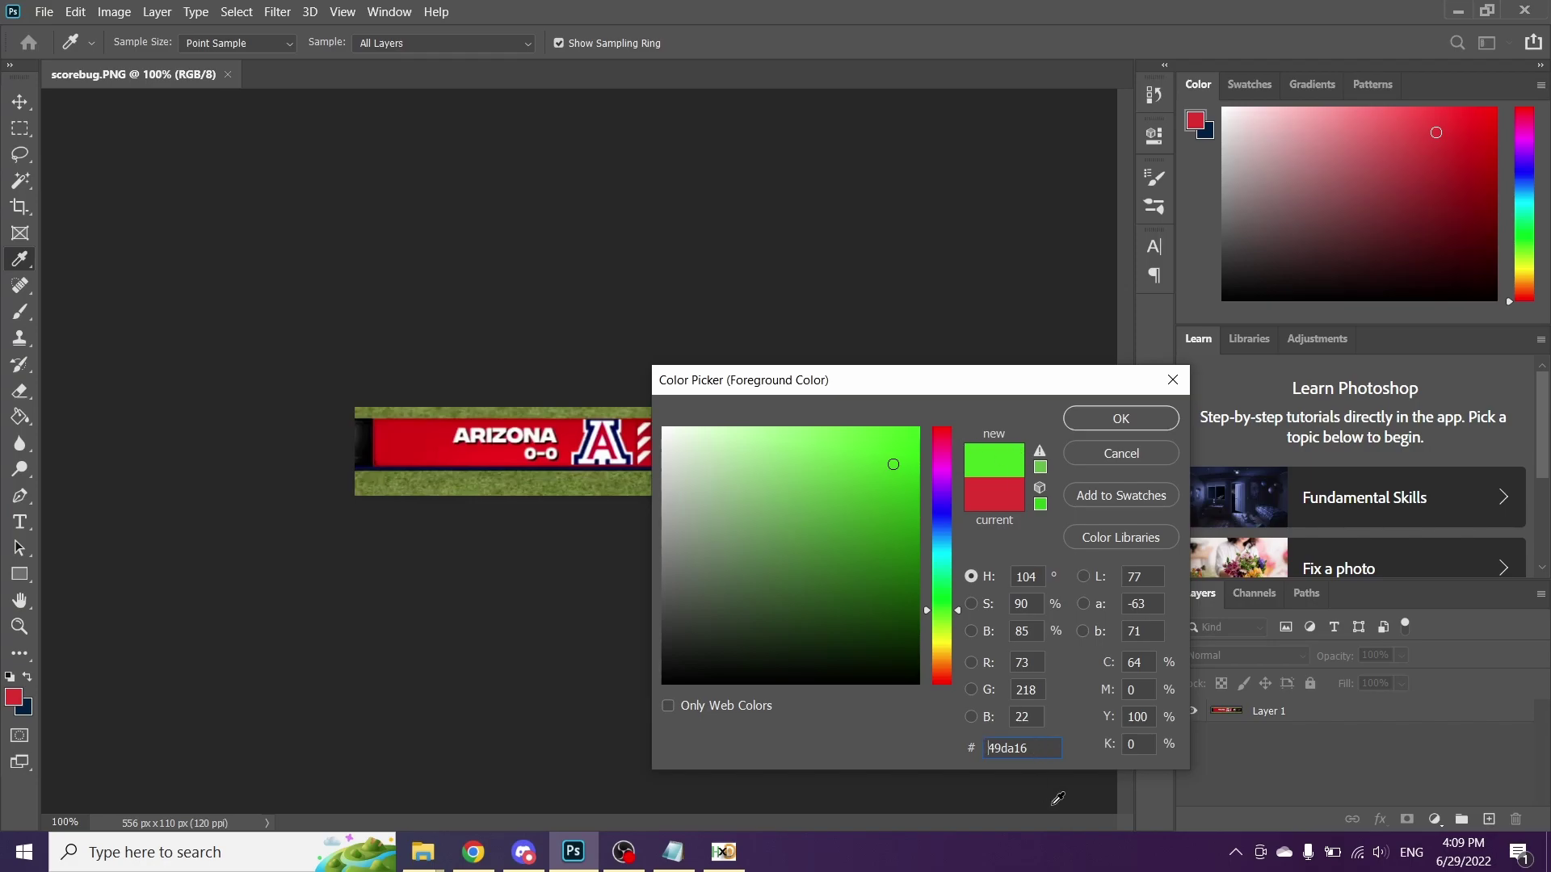
left_click(1032, 748)
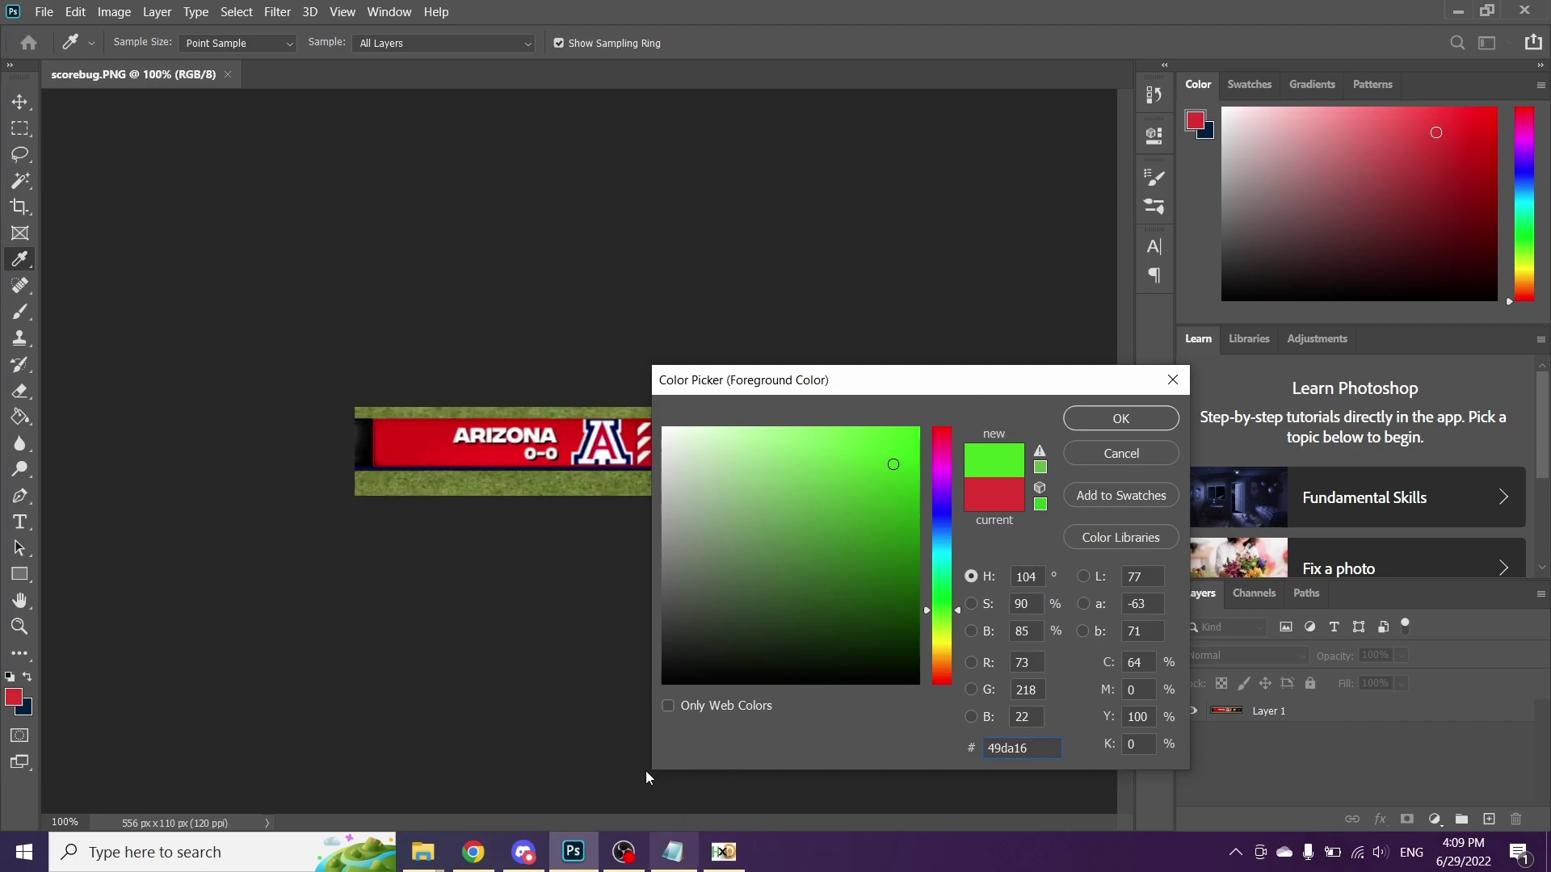
Step: Switch to HxD and overwrite the three colour bytes at offset DFEA with 49 DA 16
left_click(724, 852)
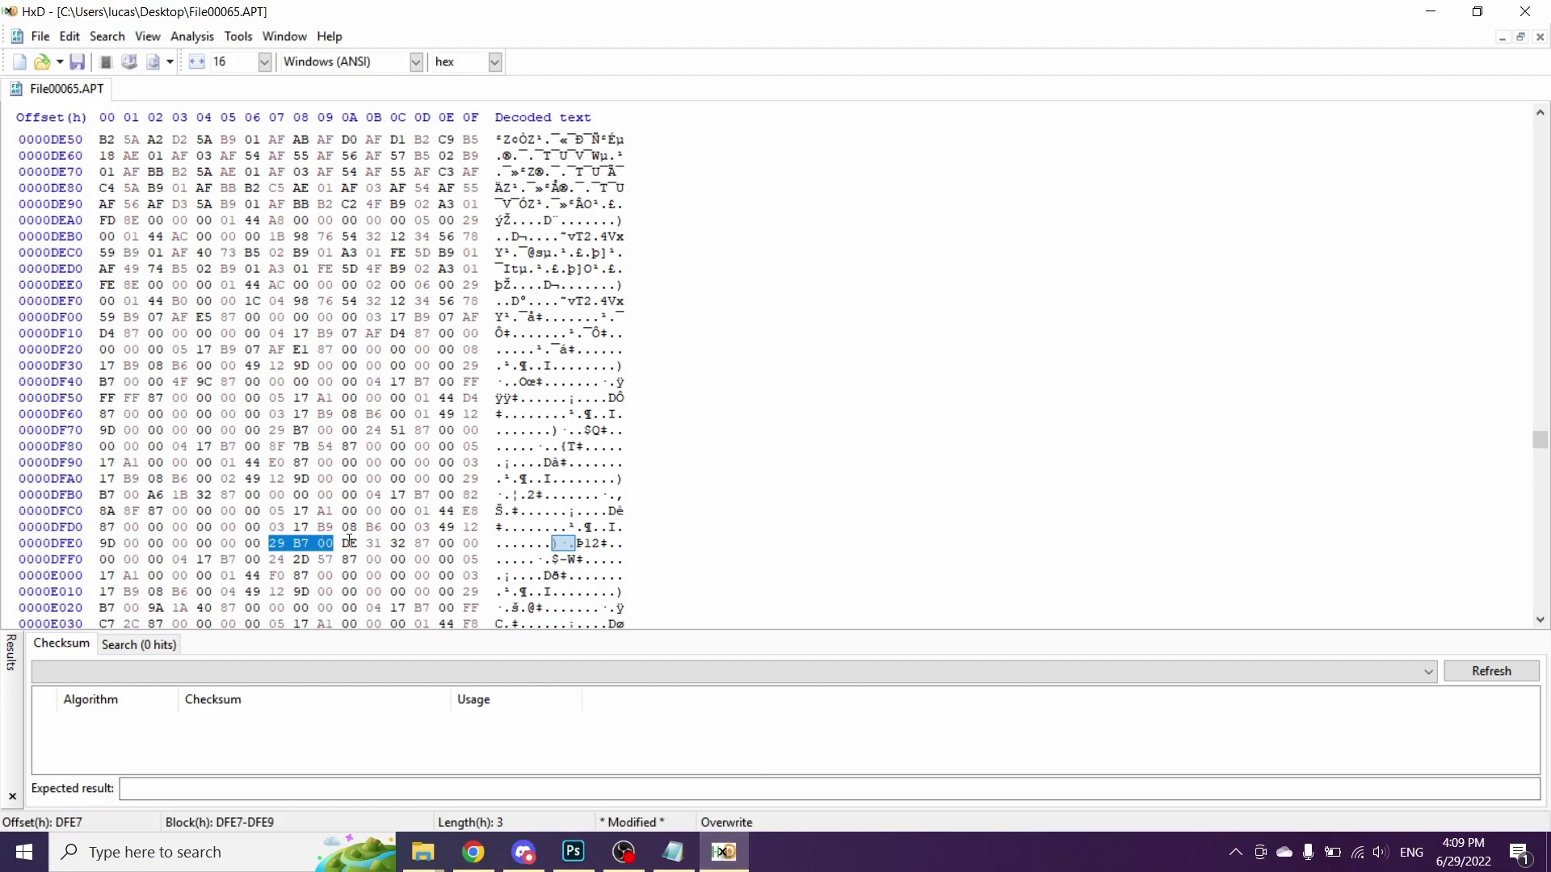
key("Right")
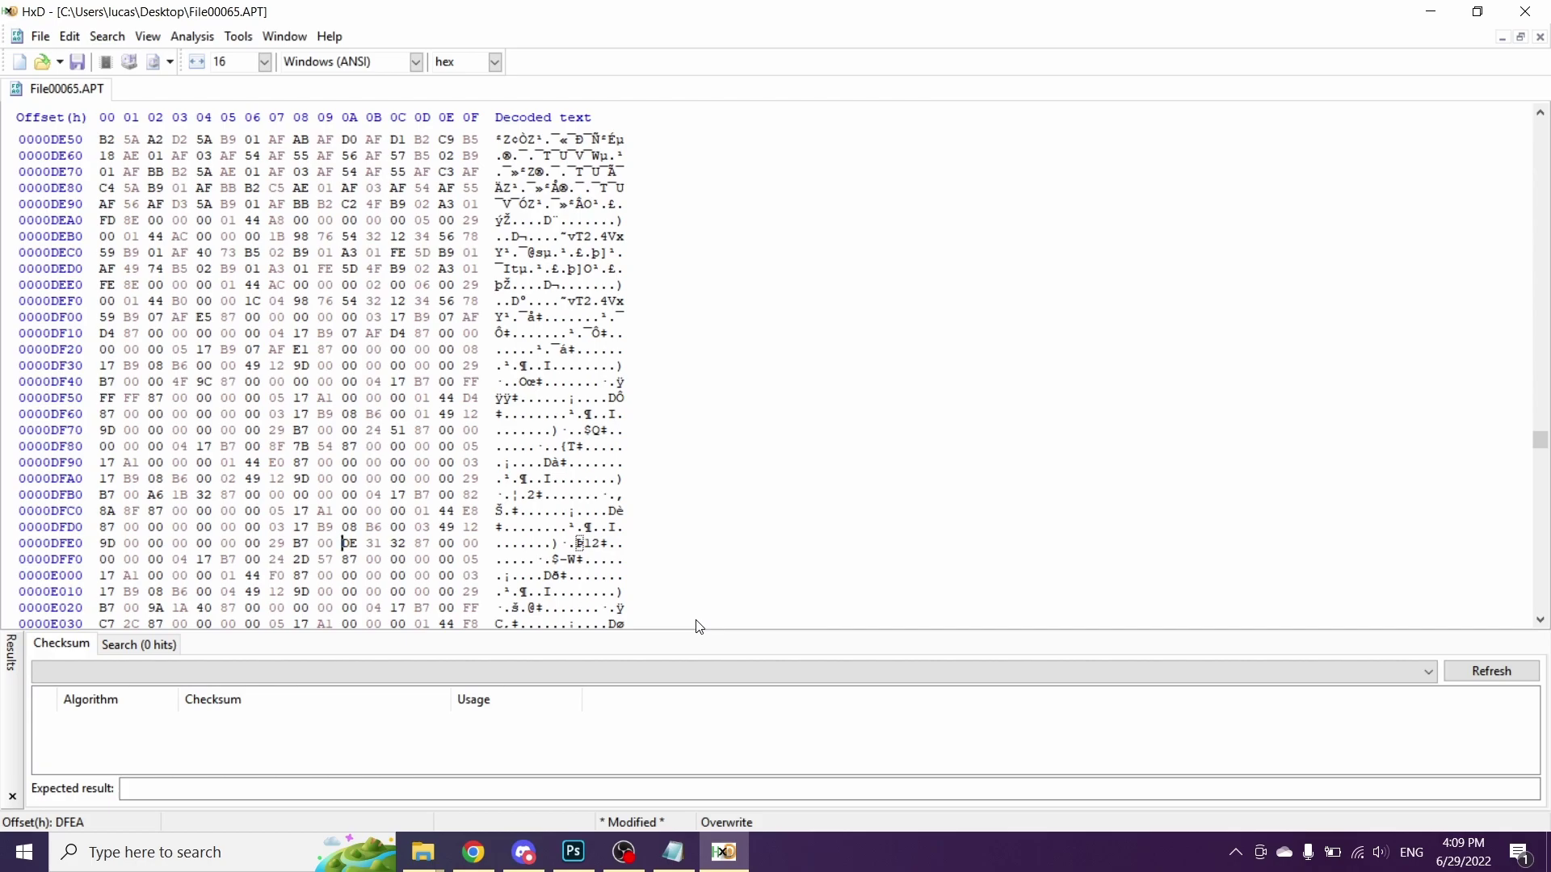
type("49da16")
key("Caps_Lock")
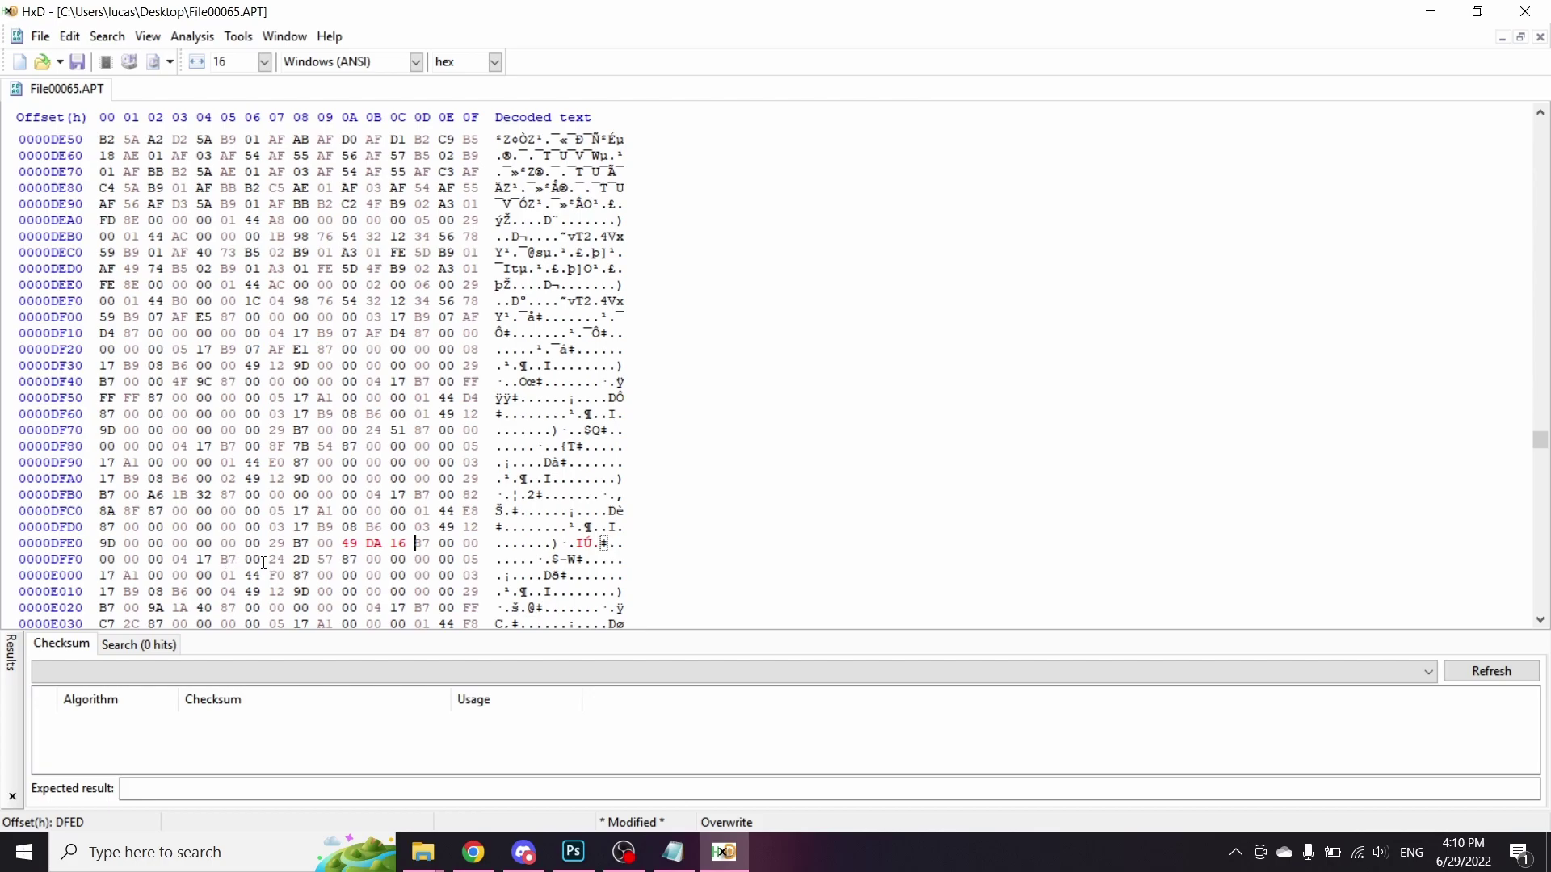
Step: Pick purple ae16da in Photoshop's colour picker and overwrite the three bytes at offset DFF7 in HxD with AE 16 DA
left_click(270, 559)
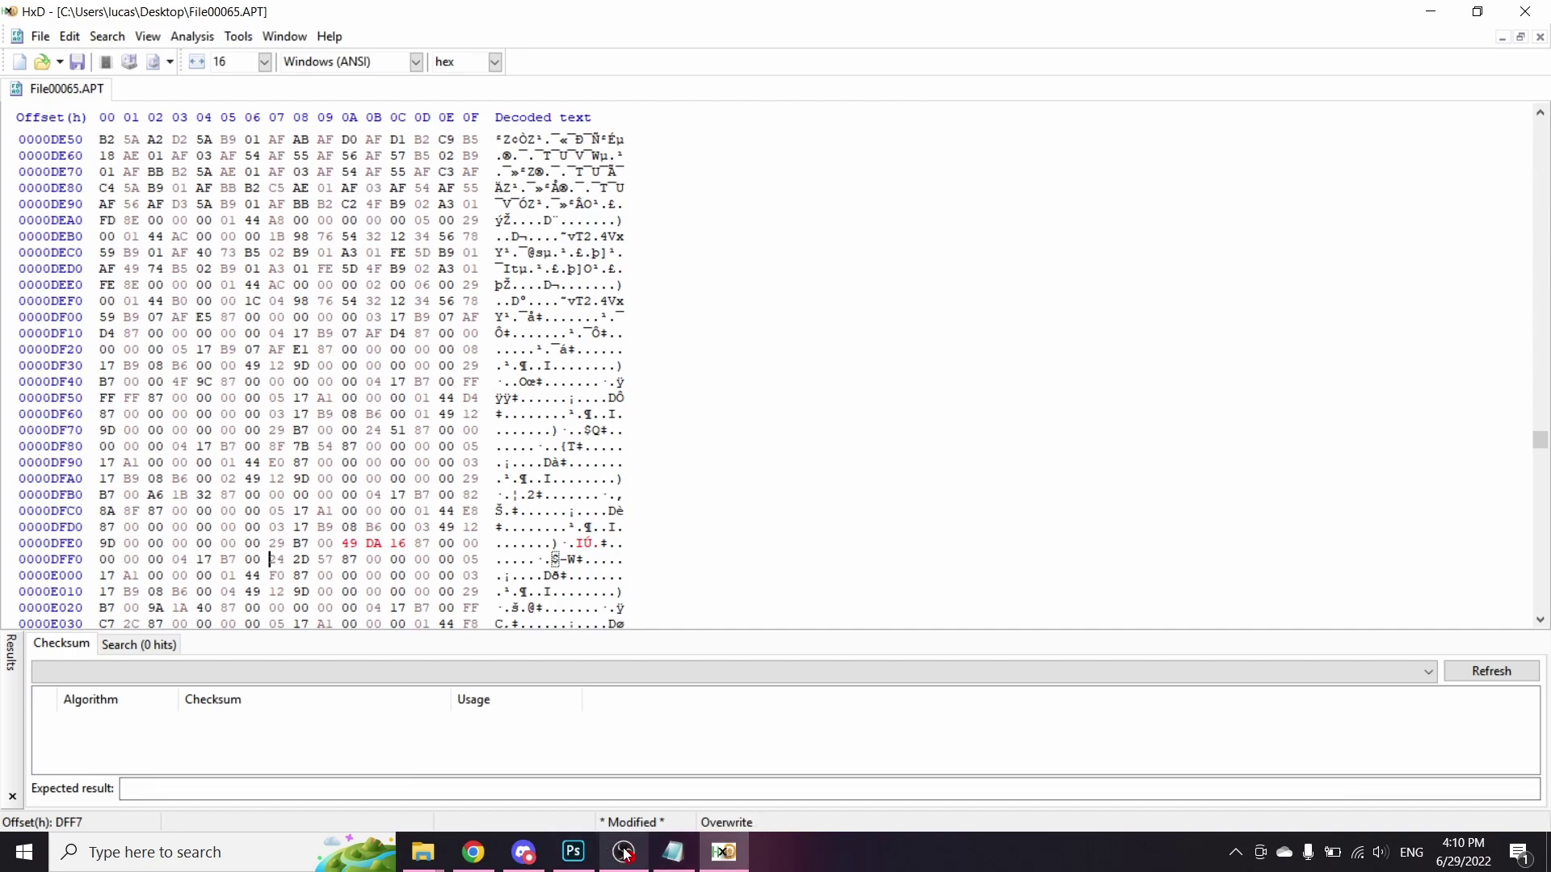
left_click(574, 852)
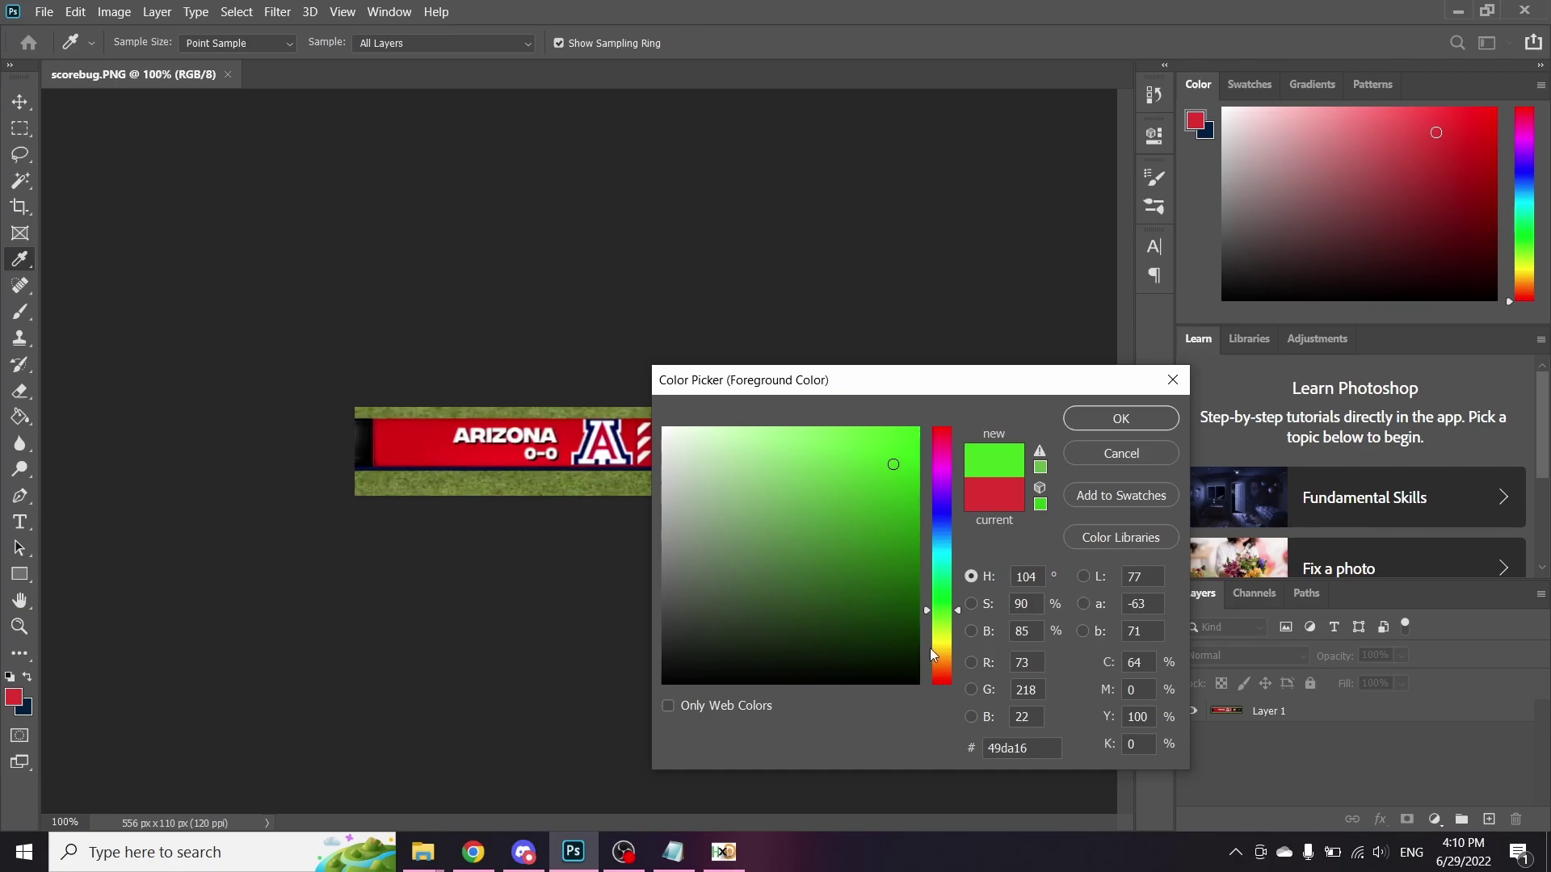
left_click_drag(961, 609, 950, 479)
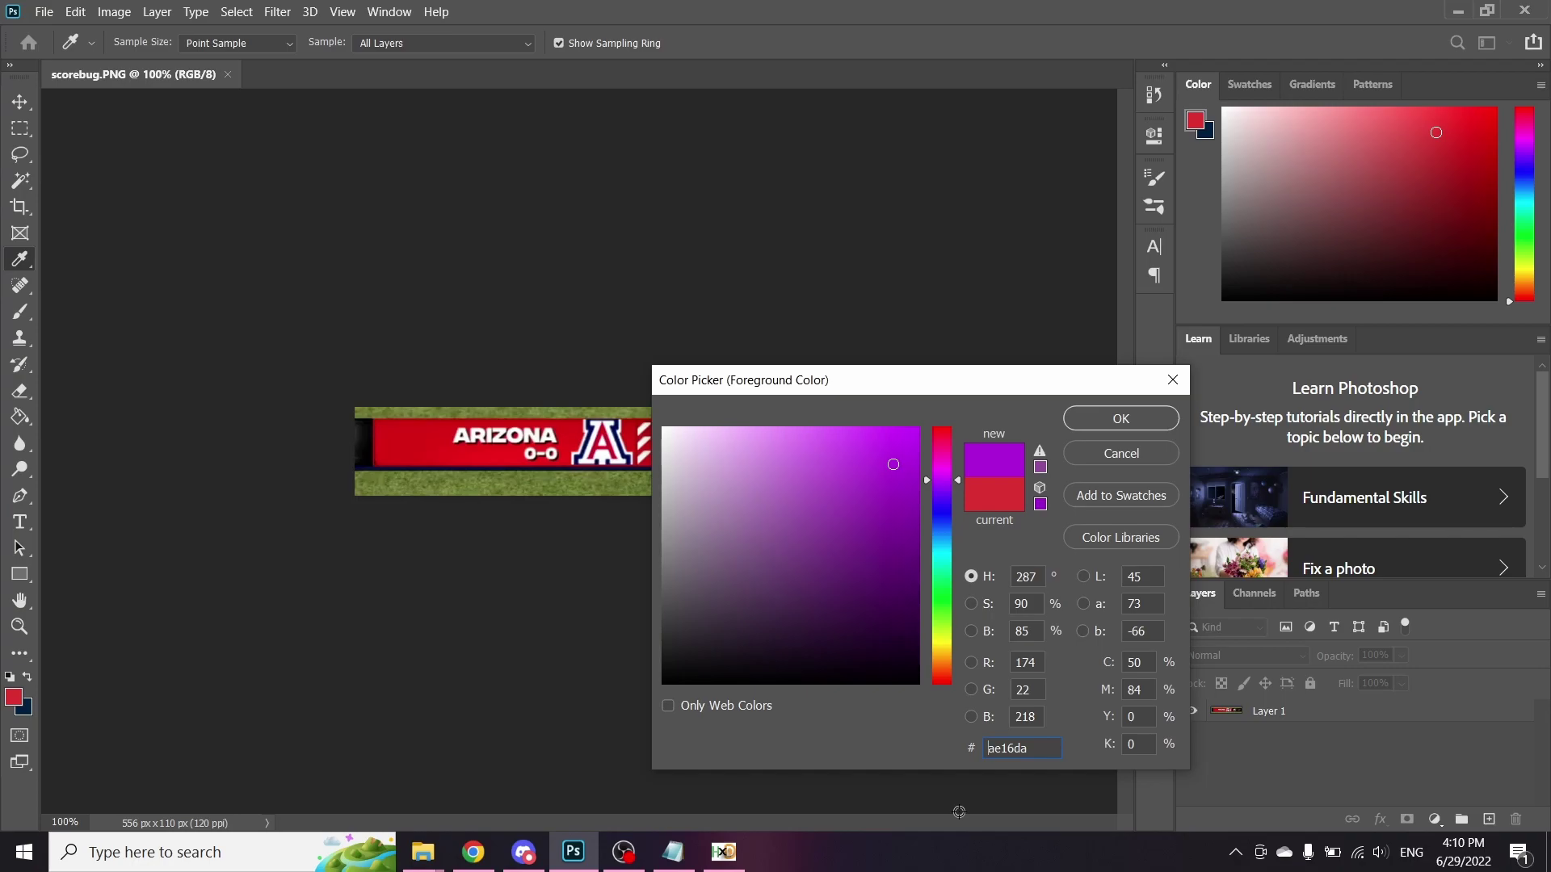
left_click(724, 852)
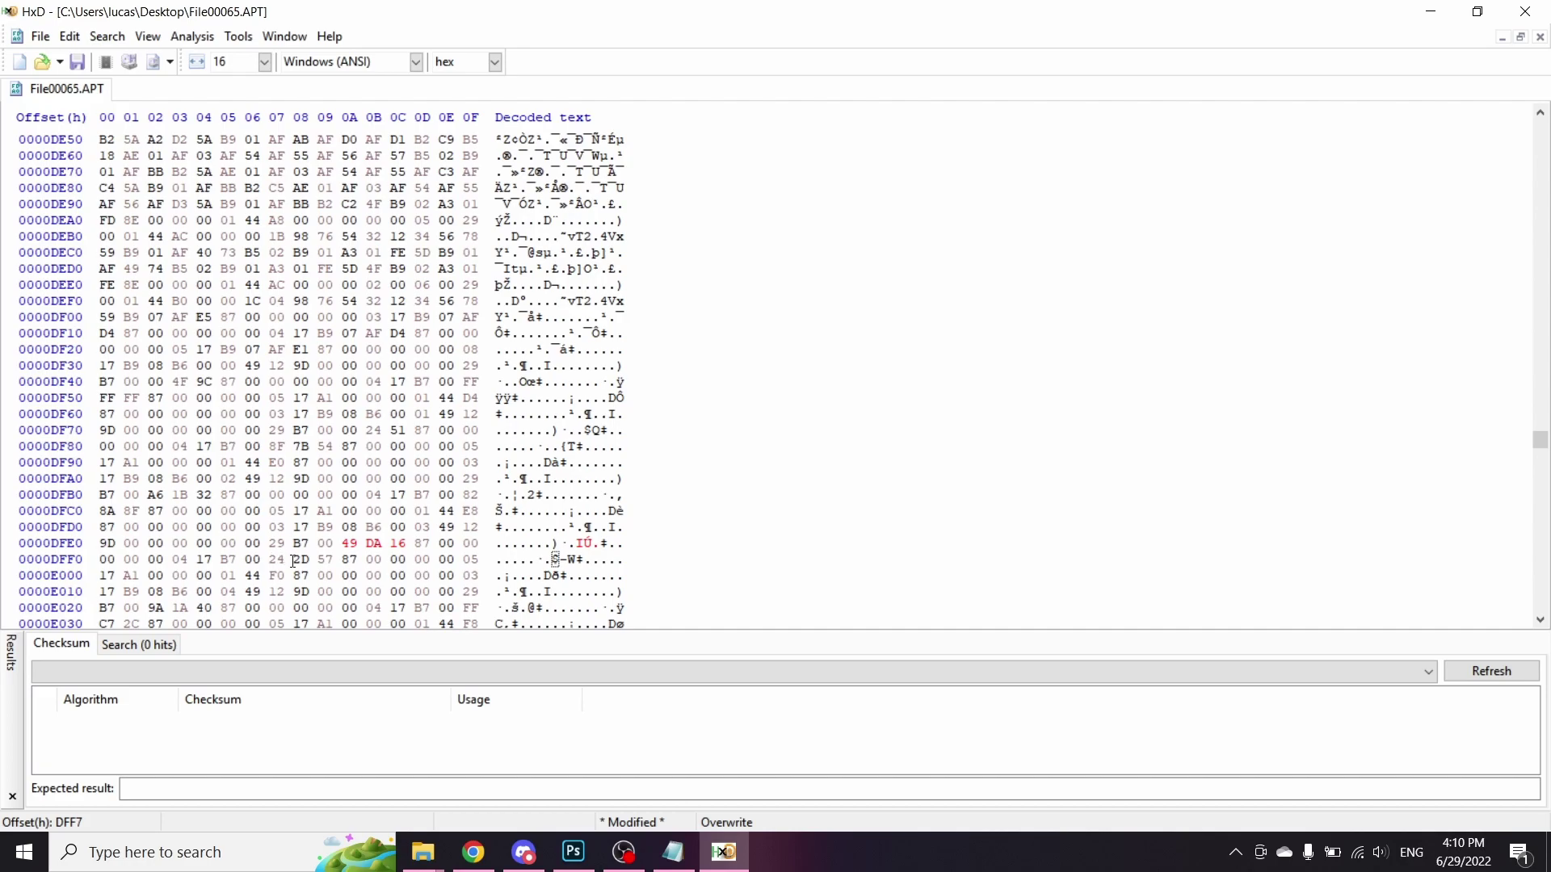
type("ae16da")
Step: Save the edited file as a copy on the Desktop, with "new" added in front of the file name File00065.APT
left_click(41, 36)
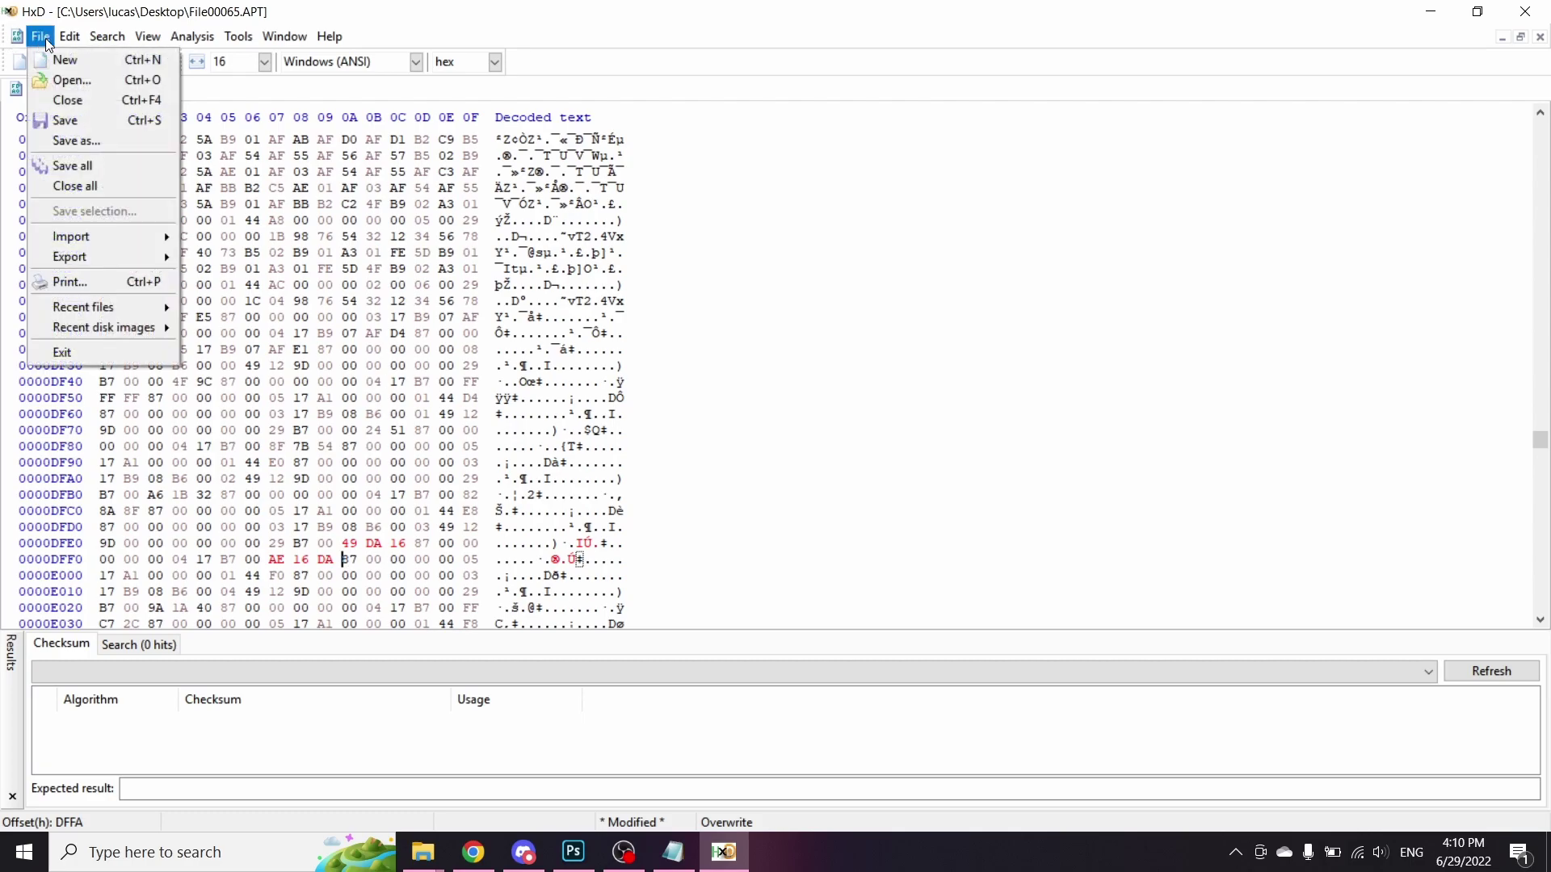
left_click(105, 139)
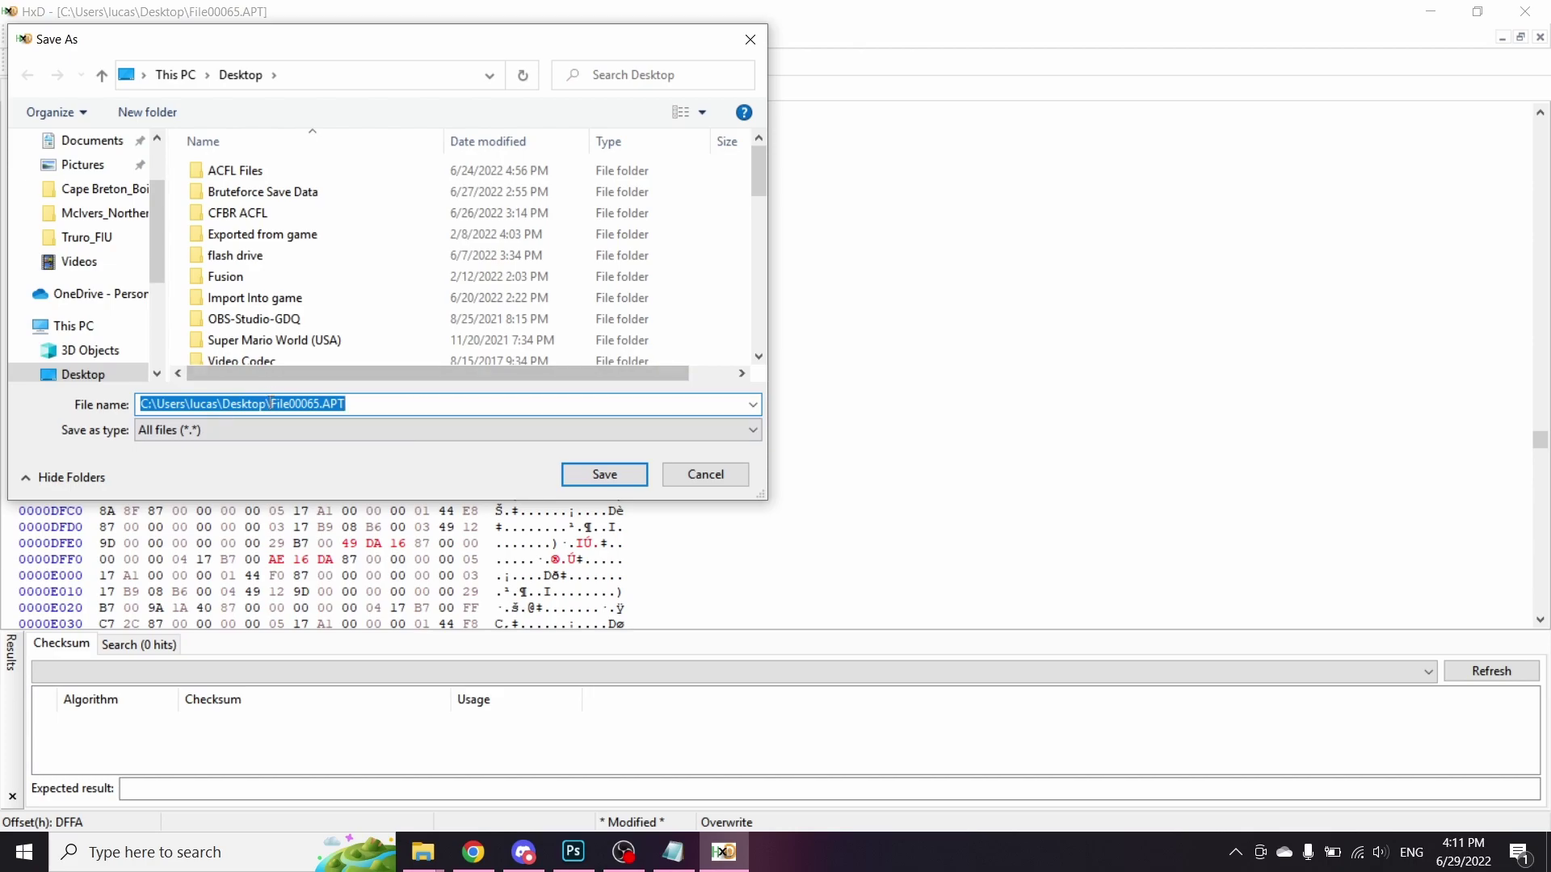
left_click(340, 404)
type("EW")
left_click(154, 852)
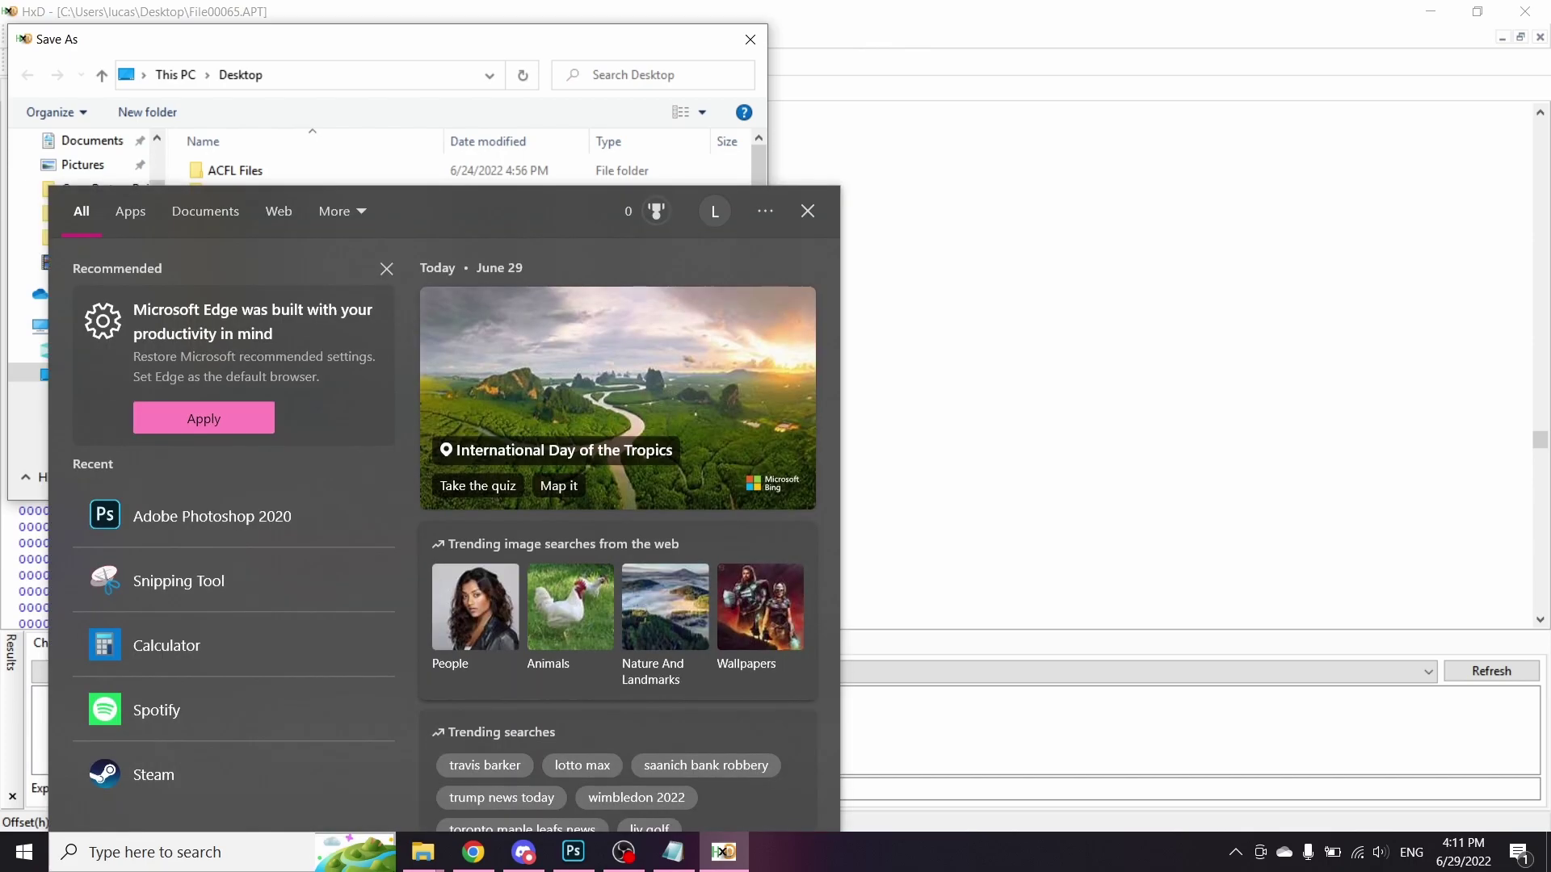
left_click(942, 18)
key("BackSpace")
key("BackSpace")
key("Caps_Lock")
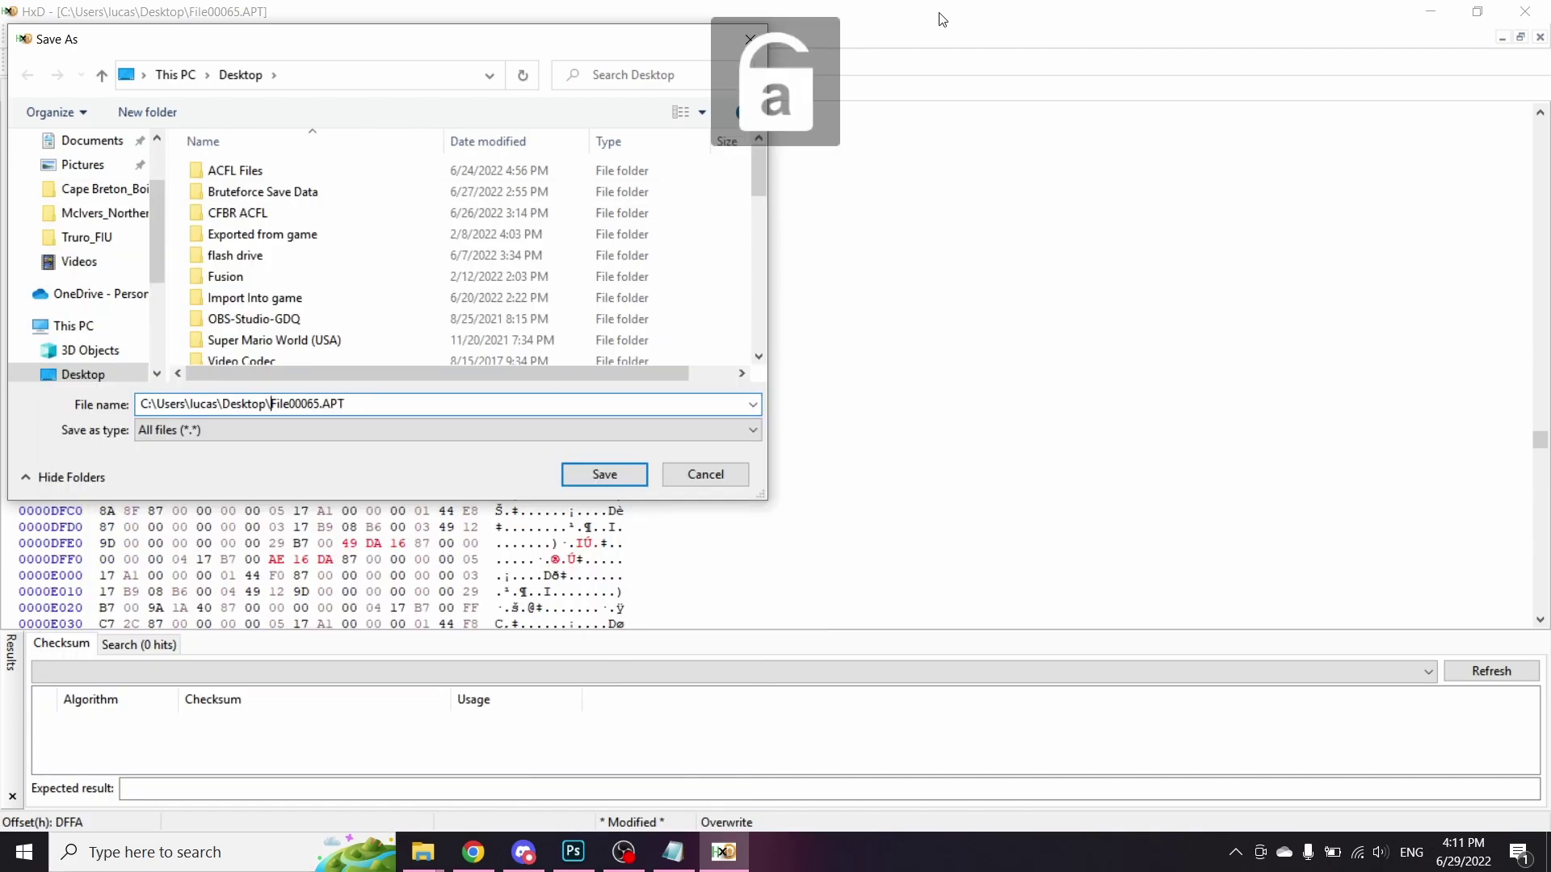
type("new")
key("Return")
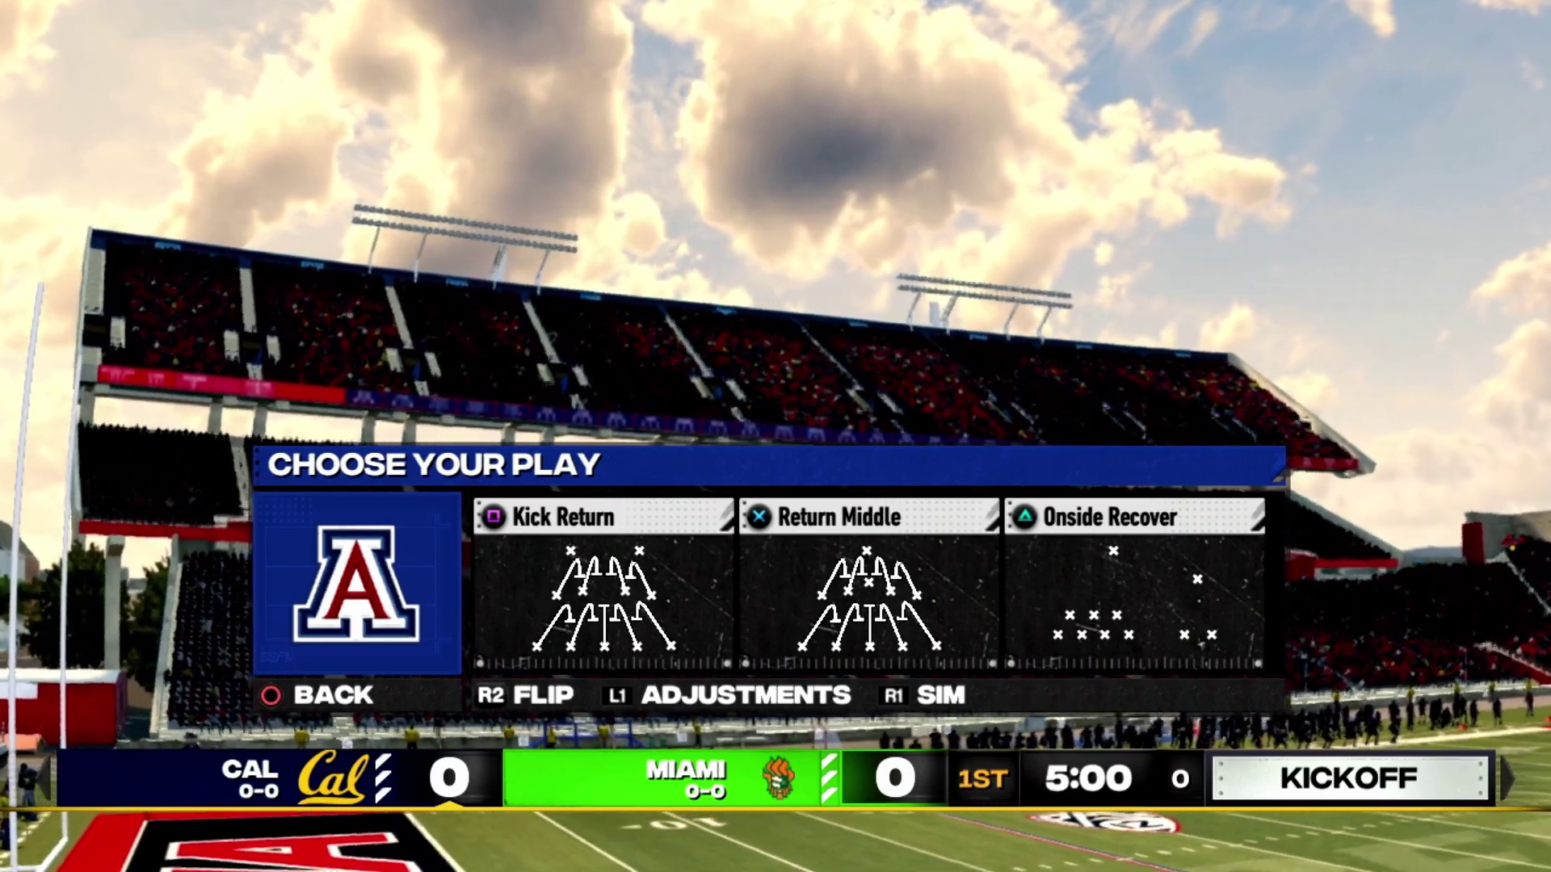
key("Return")
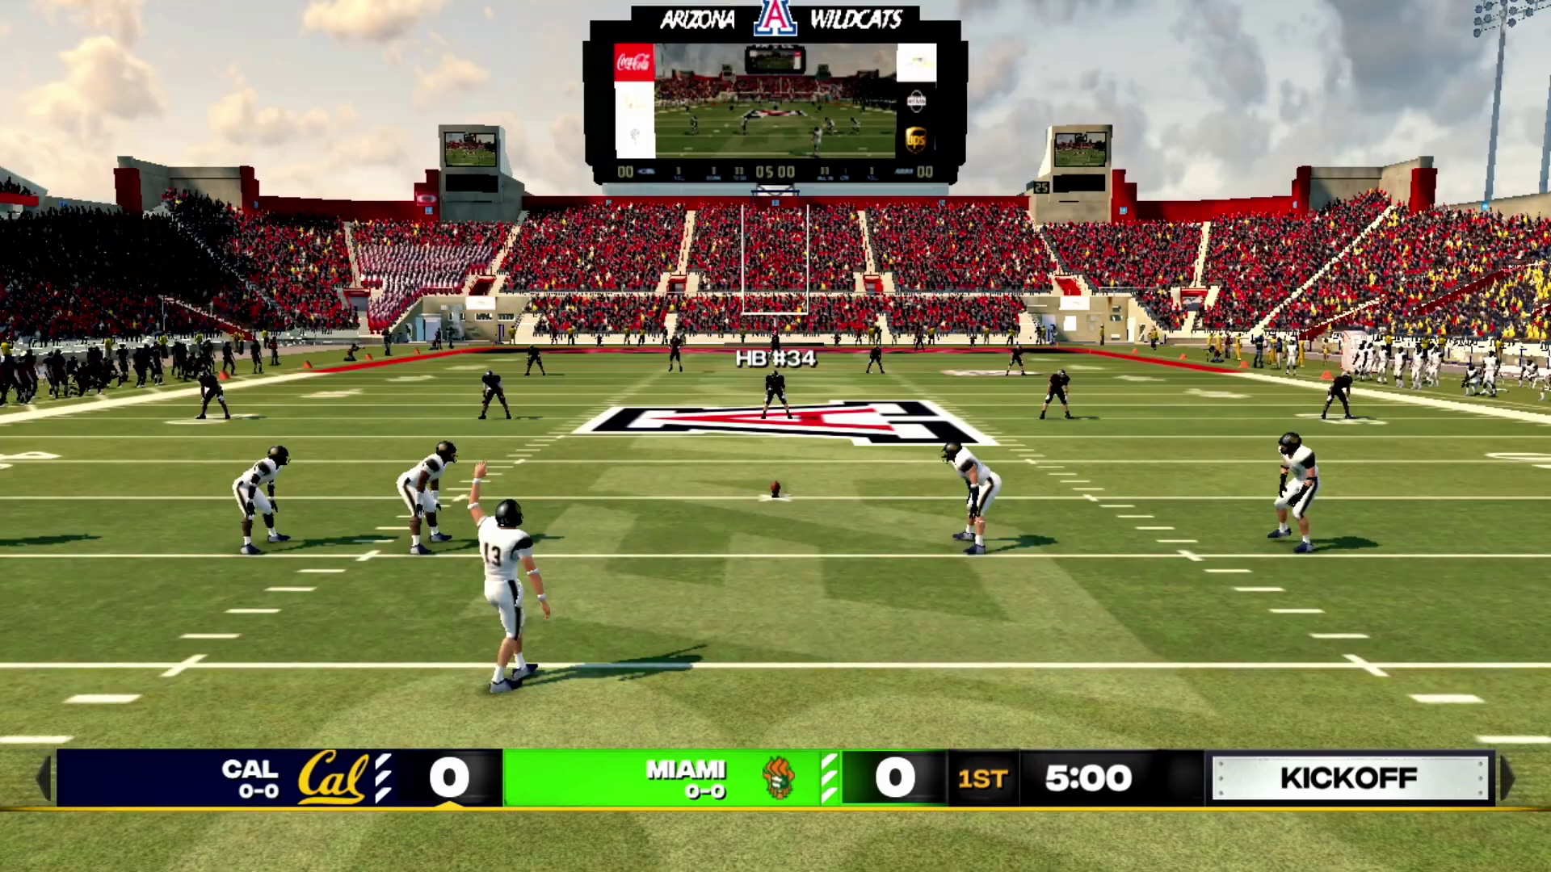